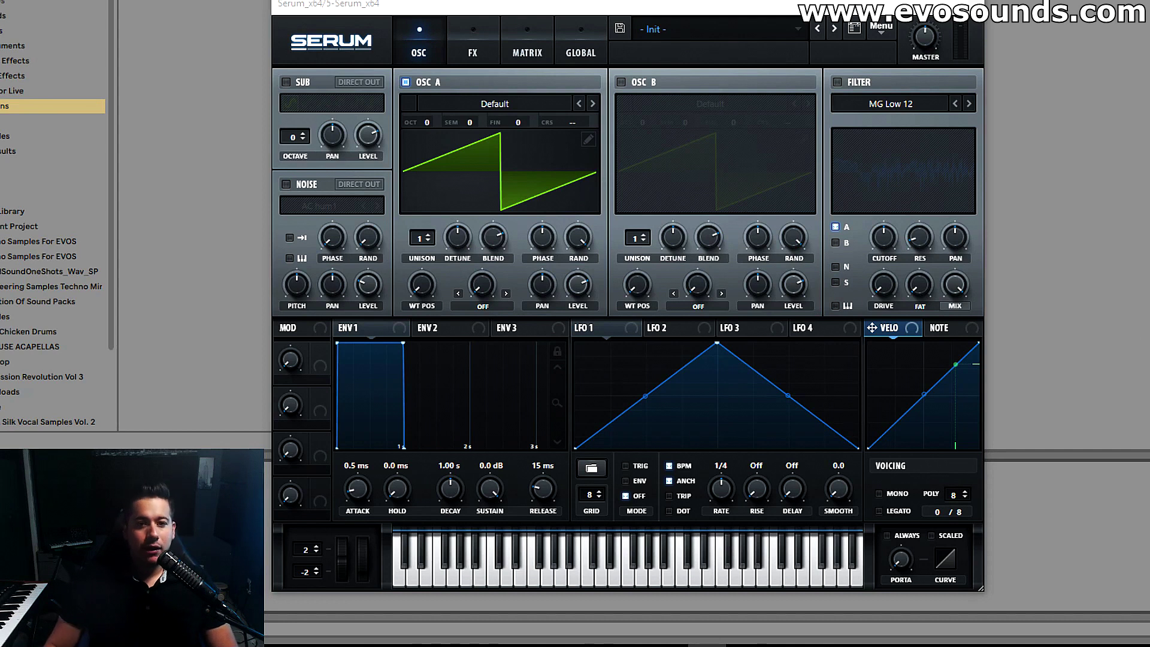
Step: Enable oscillator B, give both oscillators 8 unison voices and slightly adjust oscillator A's detune
{"action": "left_click", "coordinate": [637, 79]}
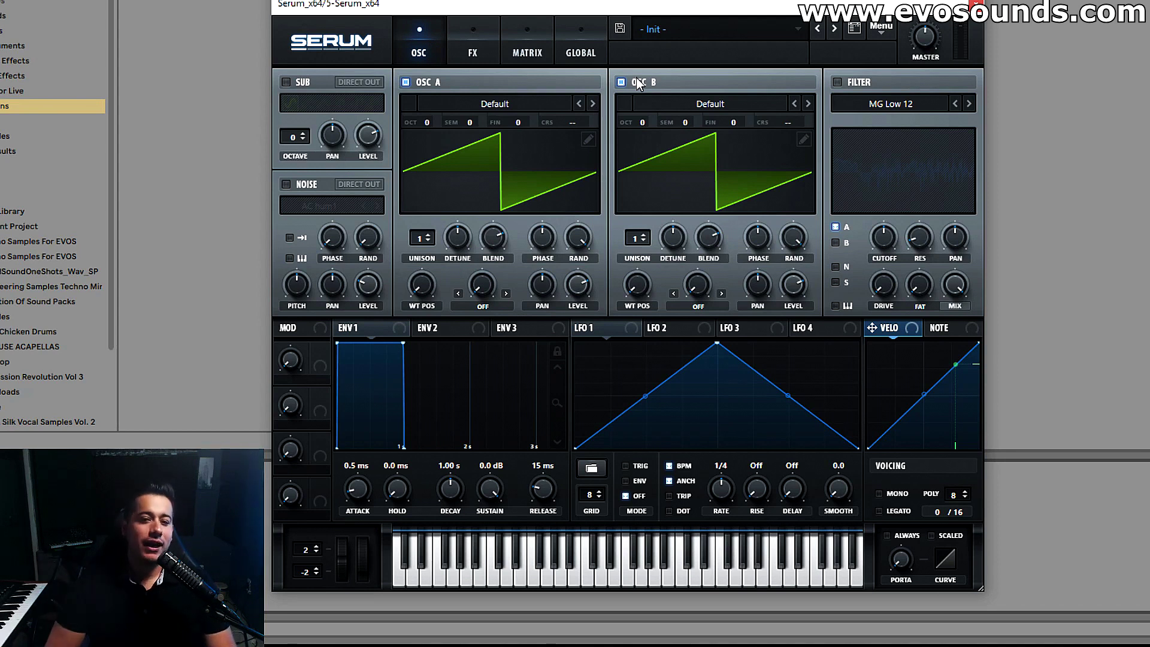
{"action": "scroll", "coordinate": [429, 239], "scroll_direction": "up", "scroll_amount": 7}
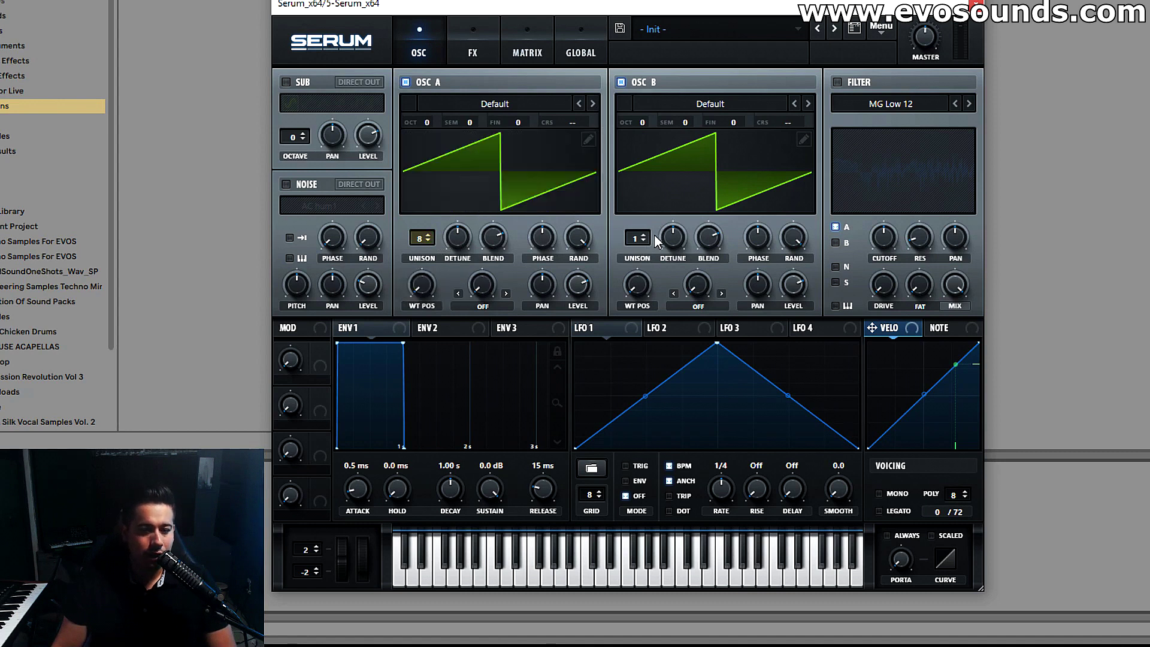
{"action": "scroll", "coordinate": [647, 234], "scroll_direction": "up", "scroll_amount": 7}
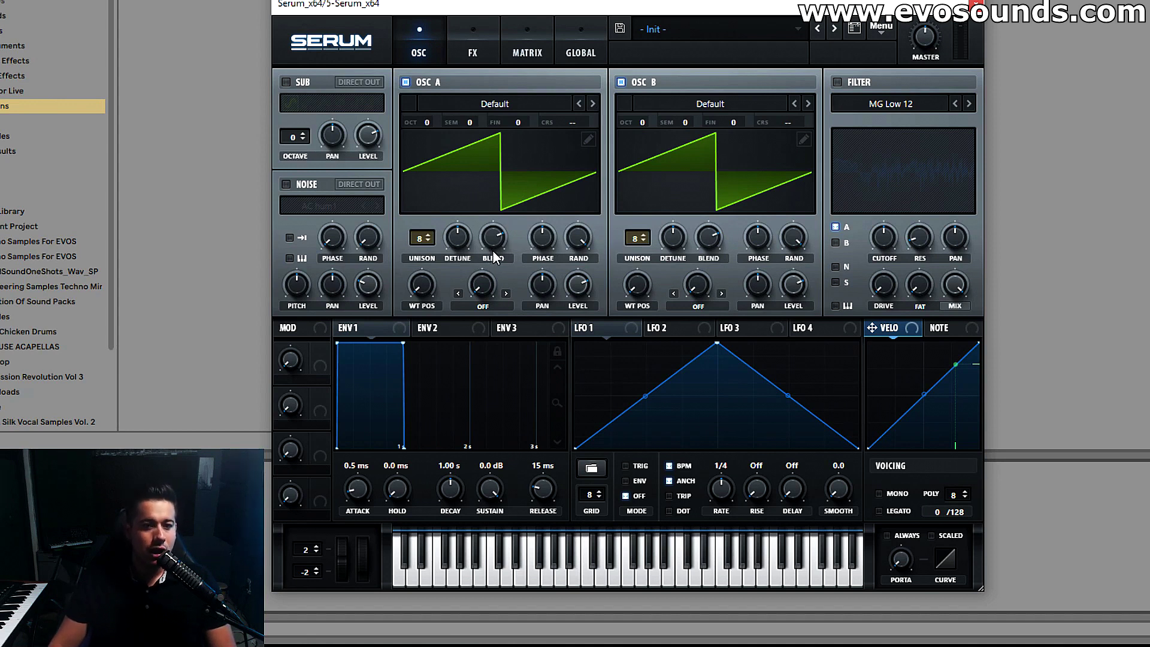
{"action": "scroll", "coordinate": [456, 242], "scroll_direction": "up", "scroll_amount": 3}
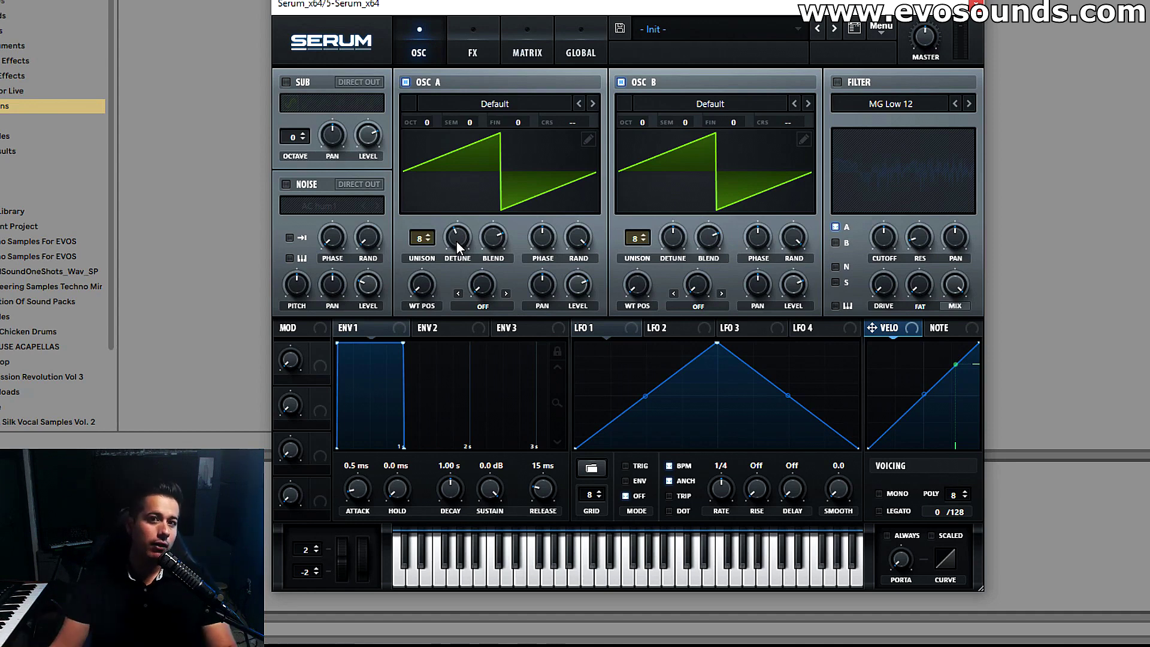
{"action": "left_click", "coordinate": [580, 24]}
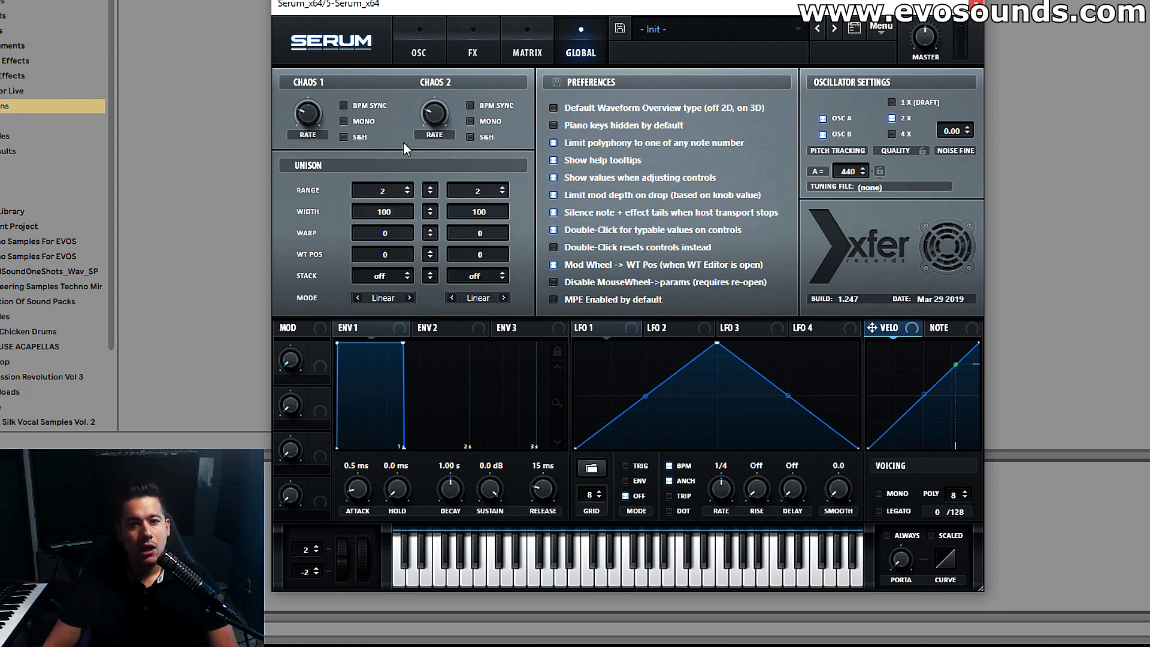
{"action": "left_click", "coordinate": [419, 45]}
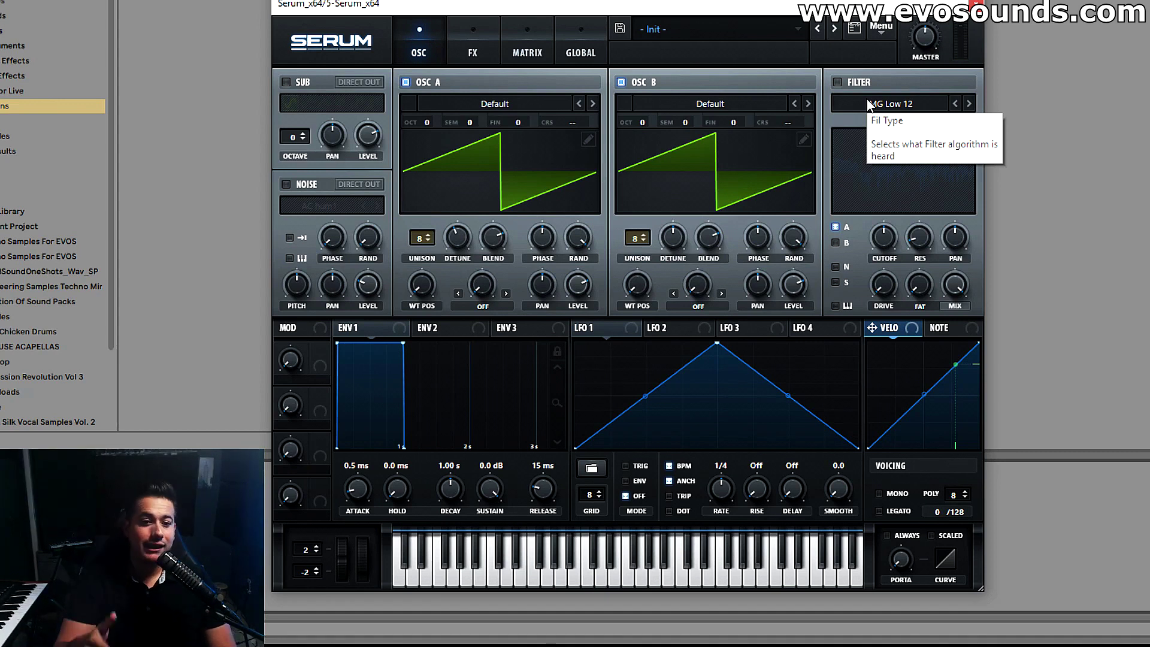
Step: Set envelope 1's attack to 604 ms and reshape its attack curve to be nearly straight
{"action": "left_click", "coordinate": [389, 327]}
{"action": "left_click_drag", "start_coordinate": [371, 483], "coordinate": [383, 455]}
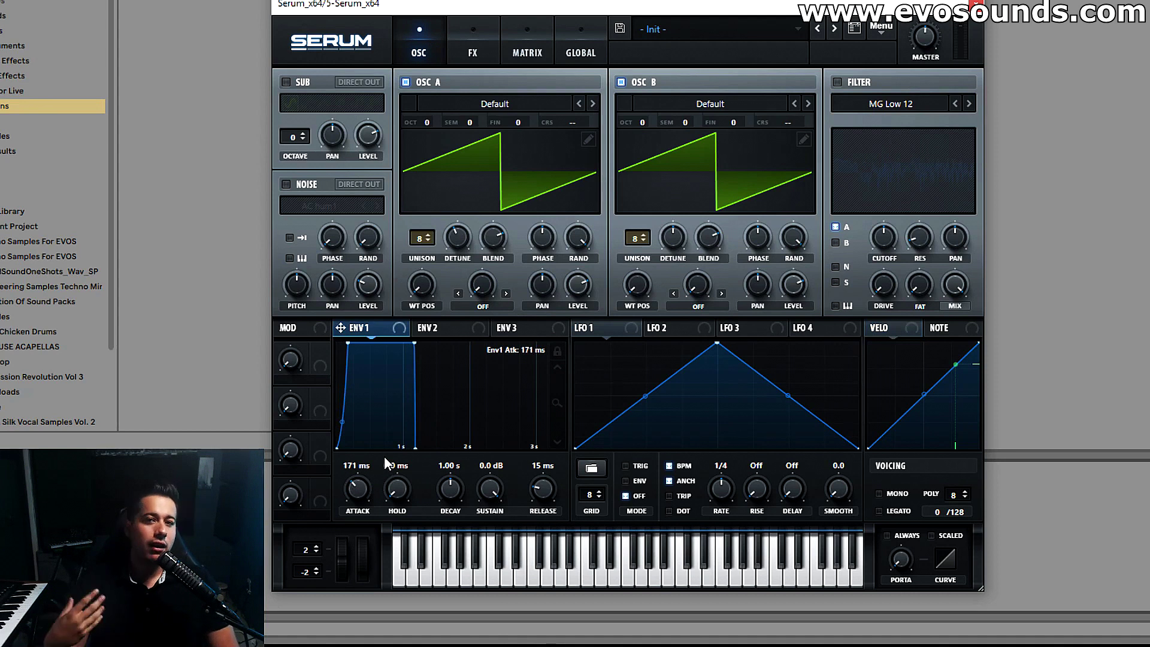
{"action": "left_click_drag", "start_coordinate": [358, 497], "coordinate": [372, 466]}
{"action": "left_click_drag", "start_coordinate": [355, 395], "coordinate": [361, 412]}
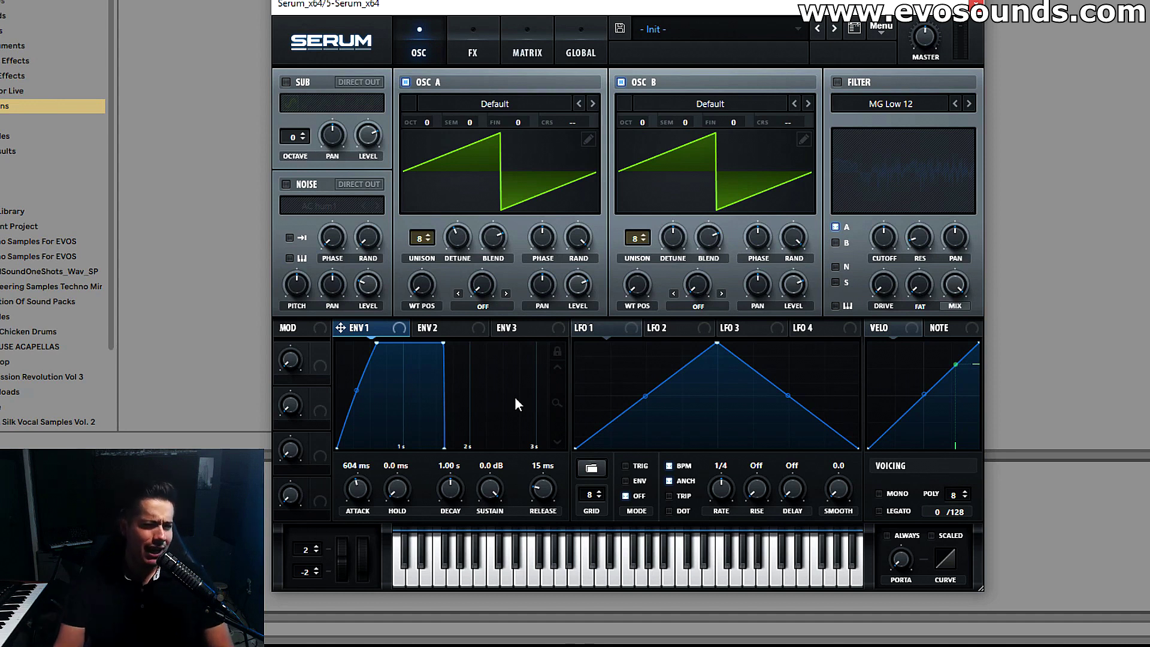
Step: Lengthen envelope 1's release to 837 ms
{"action": "left_click_drag", "start_coordinate": [542, 487], "coordinate": [555, 467]}
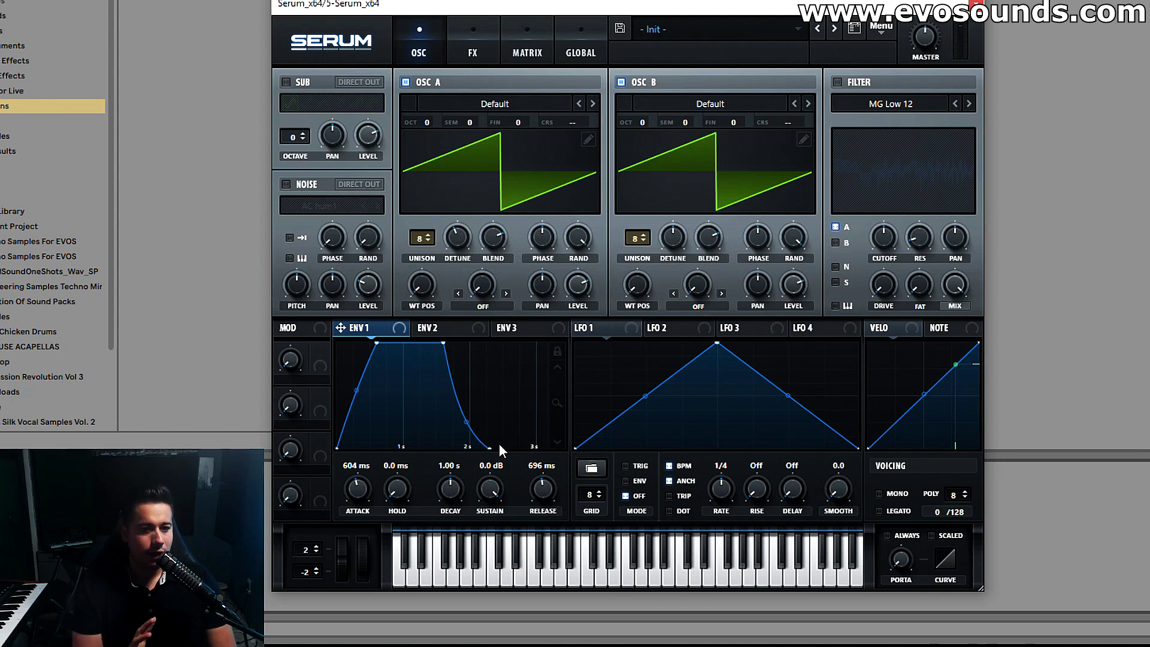
{"action": "scroll", "coordinate": [539, 476], "scroll_direction": "up", "scroll_amount": 2}
{"action": "left_click_drag", "start_coordinate": [539, 476], "coordinate": [539, 474]}
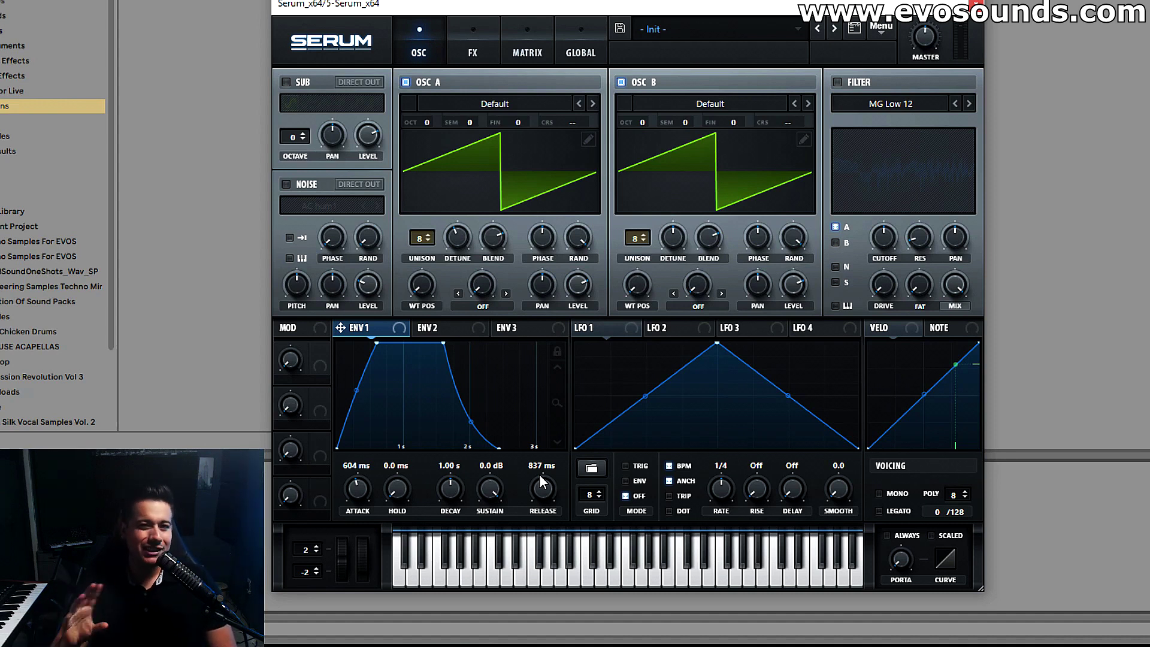
Step: Enable the filter with the MG Low 18 type and route oscillator B through it along with oscillator A
{"action": "left_click", "coordinate": [868, 85]}
{"action": "left_click", "coordinate": [893, 107]}
{"action": "left_click", "coordinate": [994, 163]}
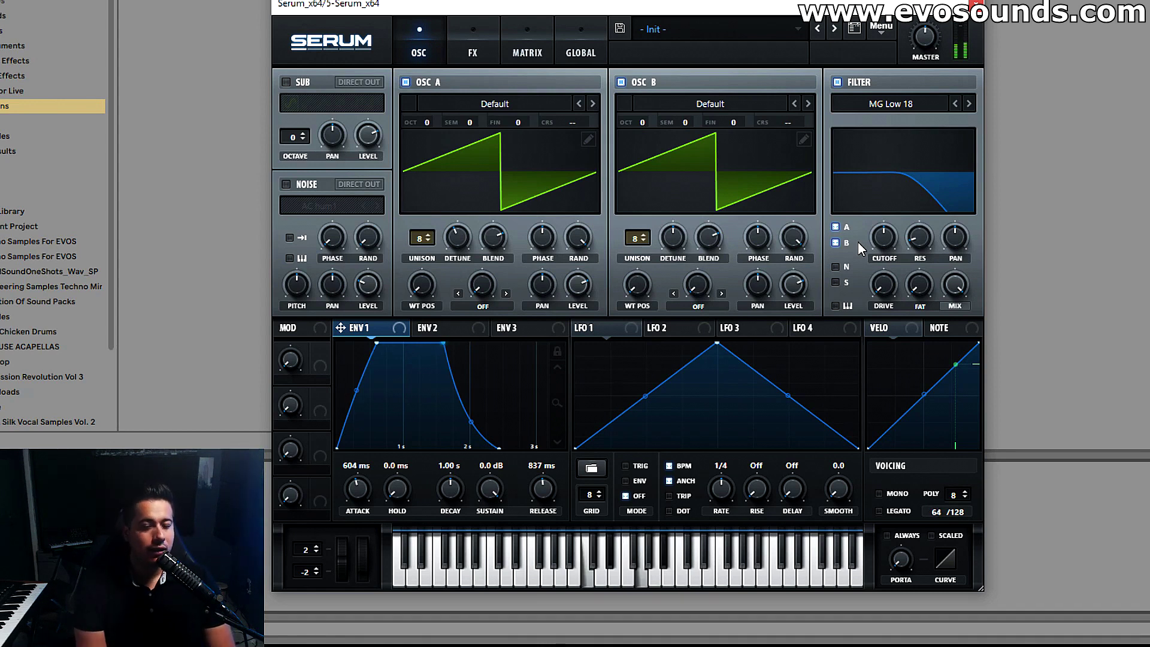
Step: Set envelope 1's release to 1.14 s, decay to 2.42 s and sustain to -7.0 dB, with the decay curve bowed outward
{"action": "left_click_drag", "start_coordinate": [545, 492], "coordinate": [552, 478]}
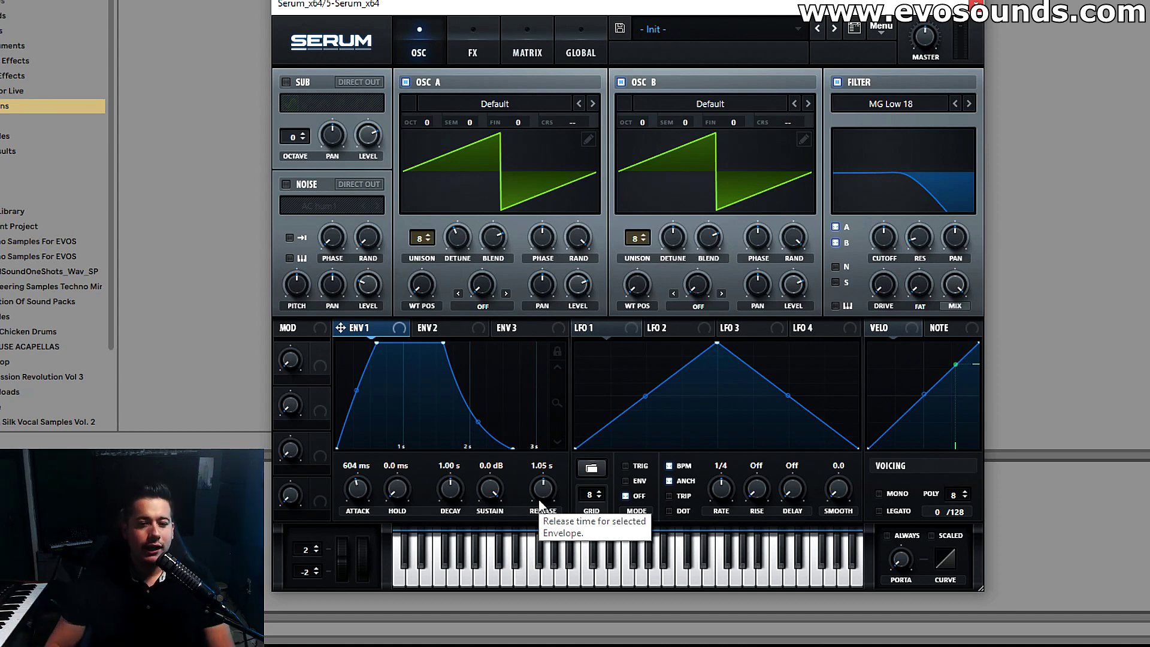
{"action": "scroll", "coordinate": [540, 502], "scroll_direction": "up", "scroll_amount": 2}
{"action": "mouse_move", "coordinate": [467, 502]}
{"action": "left_mouse_down"}
{"action": "mouse_move", "coordinate": [460, 492]}
{"action": "mouse_move", "coordinate": [485, 491]}
{"action": "mouse_move", "coordinate": [473, 519]}
{"action": "left_mouse_up"}
{"action": "mouse_move", "coordinate": [358, 392]}
{"action": "left_mouse_down"}
{"action": "mouse_move", "coordinate": [359, 378]}
{"action": "mouse_move", "coordinate": [360, 402]}
{"action": "mouse_move", "coordinate": [369, 384]}
{"action": "left_mouse_up"}
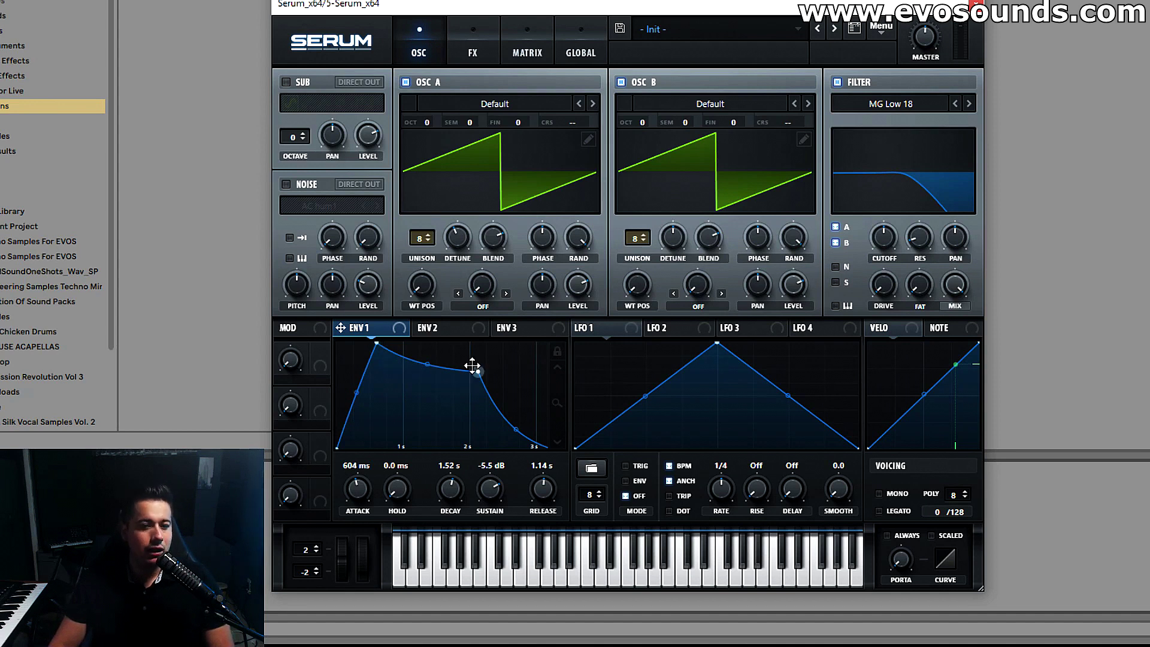
{"action": "left_click_drag", "start_coordinate": [427, 364], "coordinate": [434, 349]}
{"action": "left_click_drag", "start_coordinate": [488, 490], "coordinate": [451, 487]}
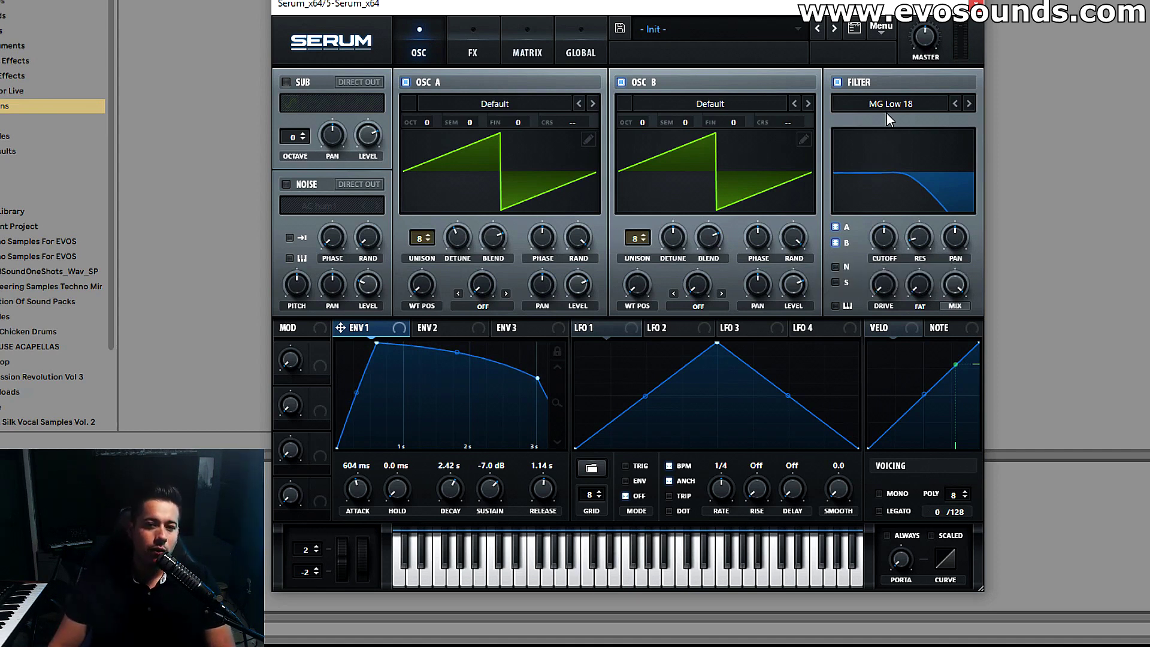
Step: Change the filter type to MG Low 12
{"action": "left_click", "coordinate": [956, 104]}
{"action": "left_click", "coordinate": [956, 104]}
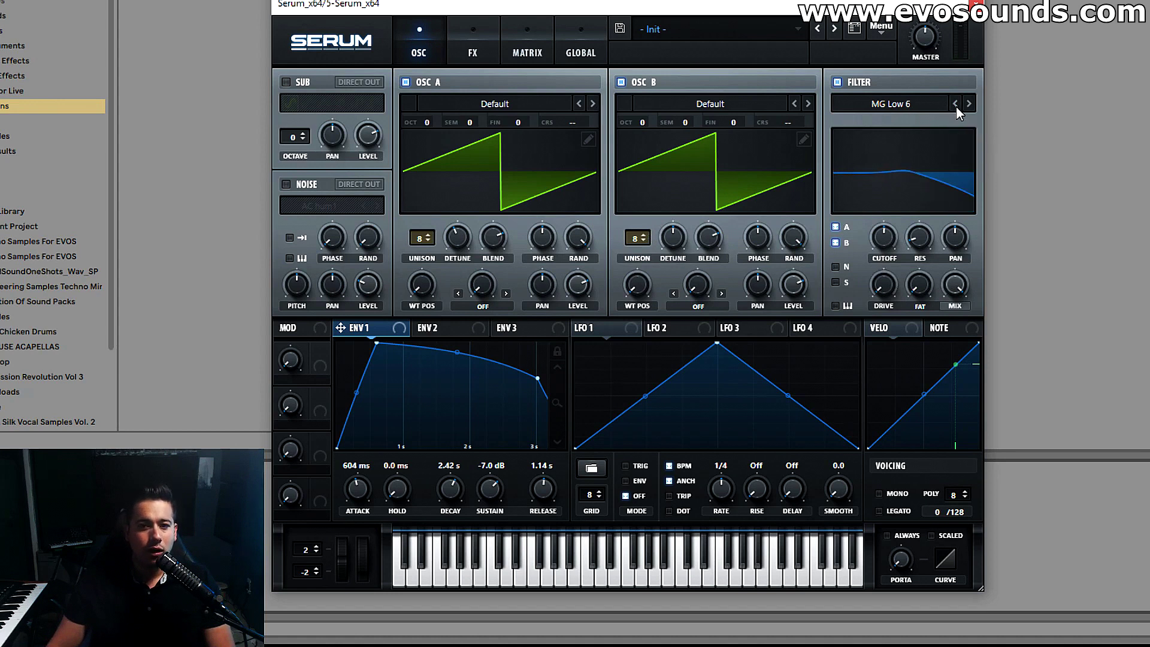
{"action": "left_click", "coordinate": [909, 115]}
{"action": "mouse_move", "coordinate": [900, 128]}
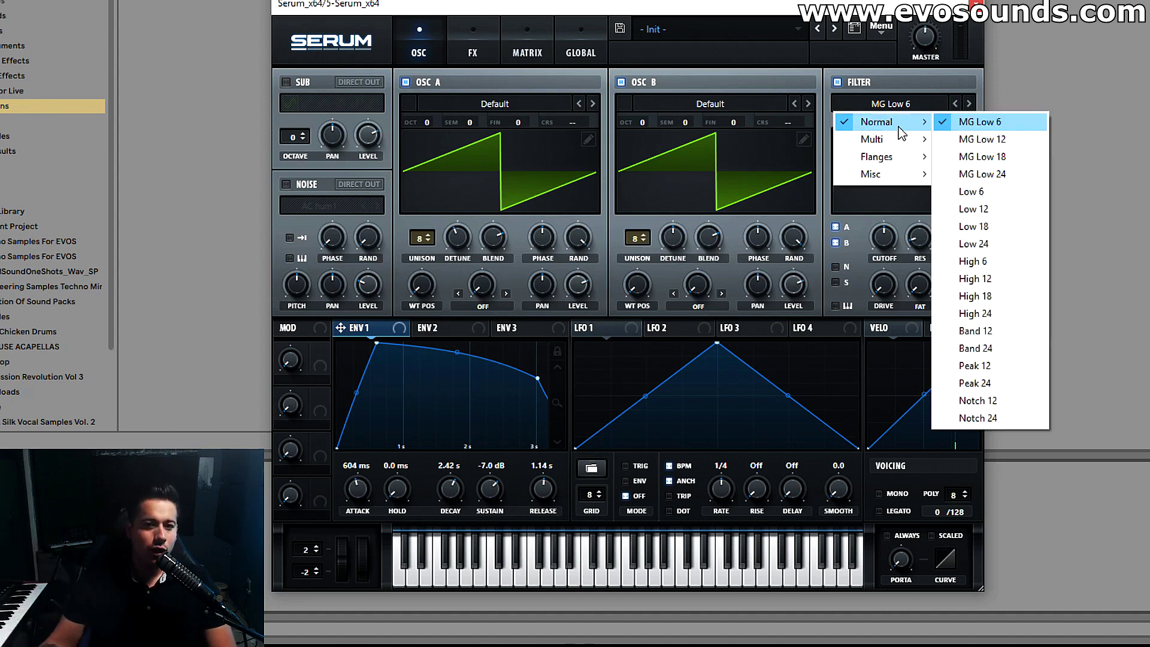
{"action": "left_click", "coordinate": [983, 139]}
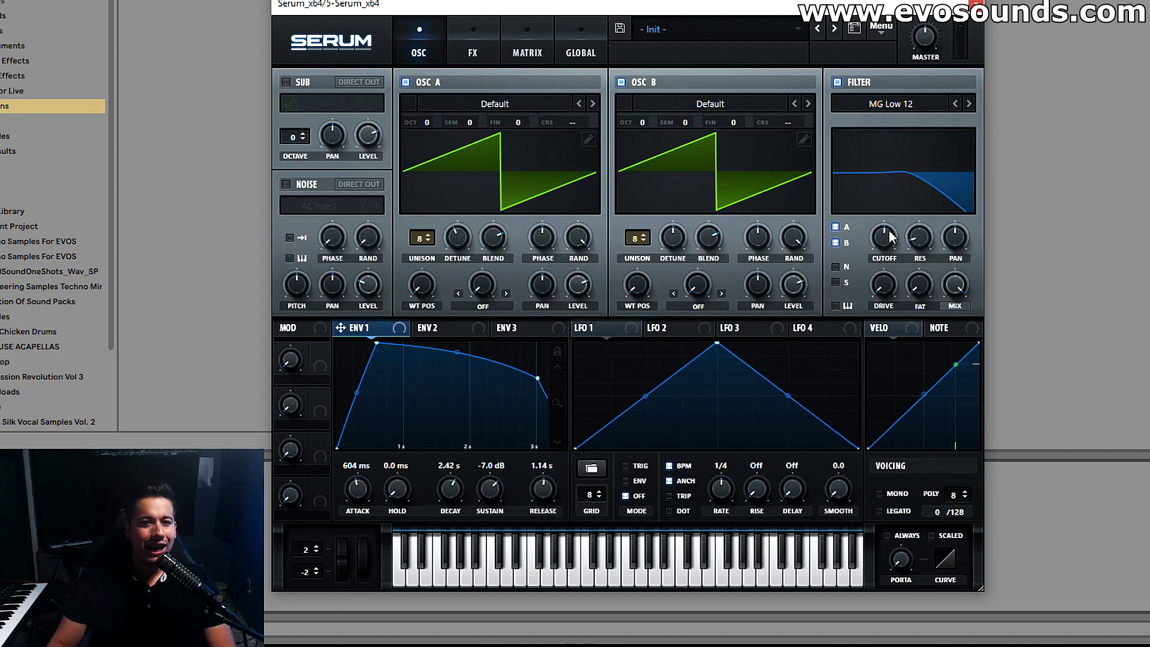
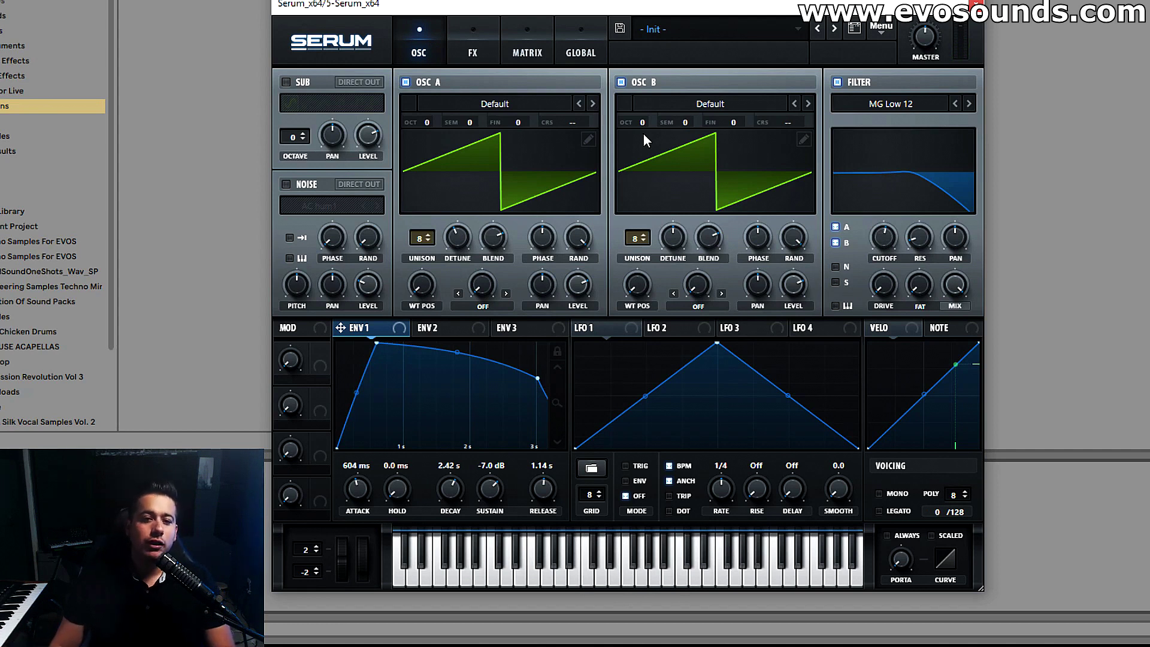
Step: Set oscillator B's octave to +1 and oscillator A's octave to -1
{"action": "left_click_drag", "start_coordinate": [642, 123], "coordinate": [654, 114]}
{"action": "left_click_drag", "start_coordinate": [423, 125], "coordinate": [425, 141]}
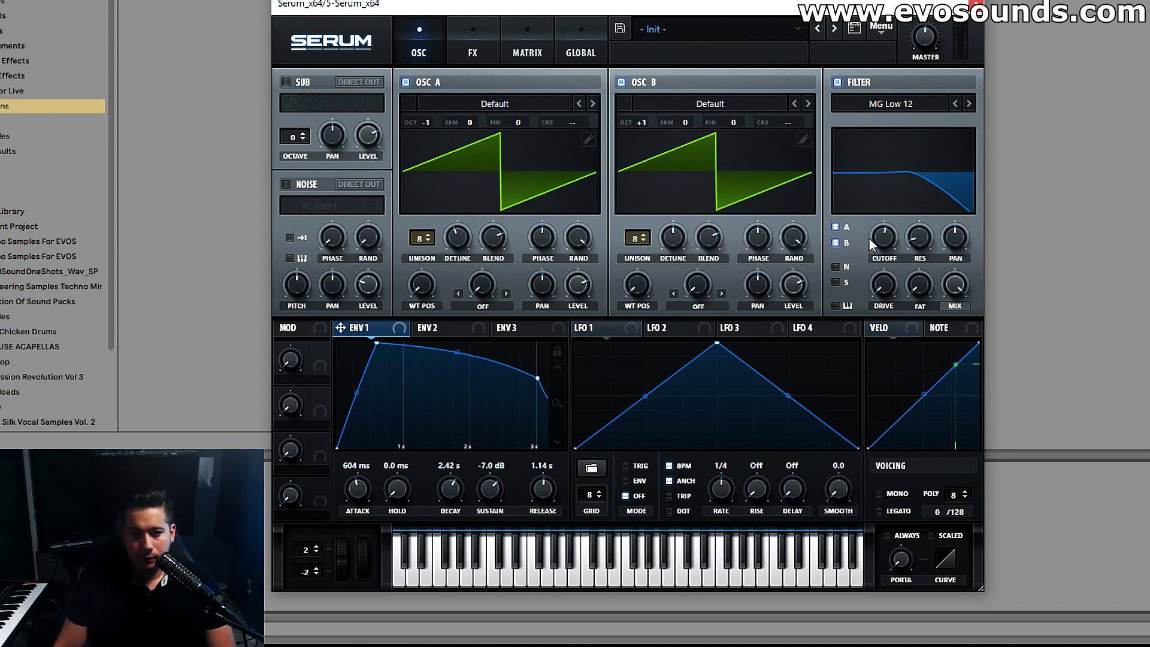
Step: Raise the filter's drive, bring its resonance to about 75%, enable key tracking and lower the cutoff
{"action": "left_click_drag", "start_coordinate": [883, 285], "coordinate": [925, 180]}
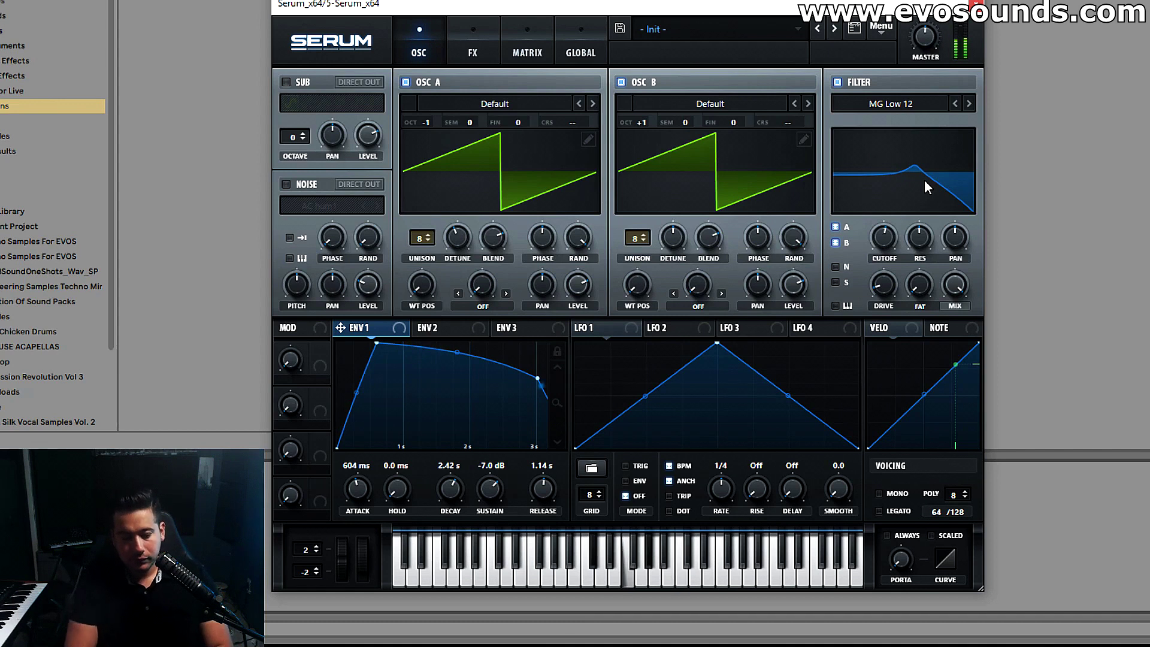
{"action": "left_click_drag", "start_coordinate": [933, 237], "coordinate": [935, 205]}
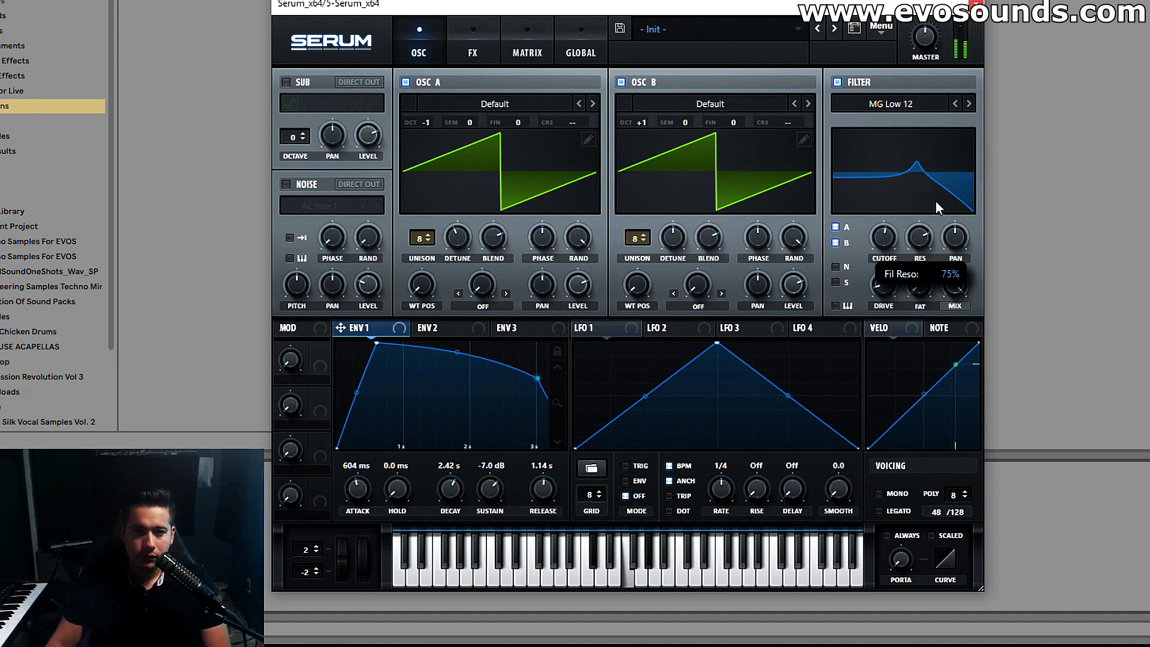
{"action": "mouse_move", "coordinate": [940, 34]}
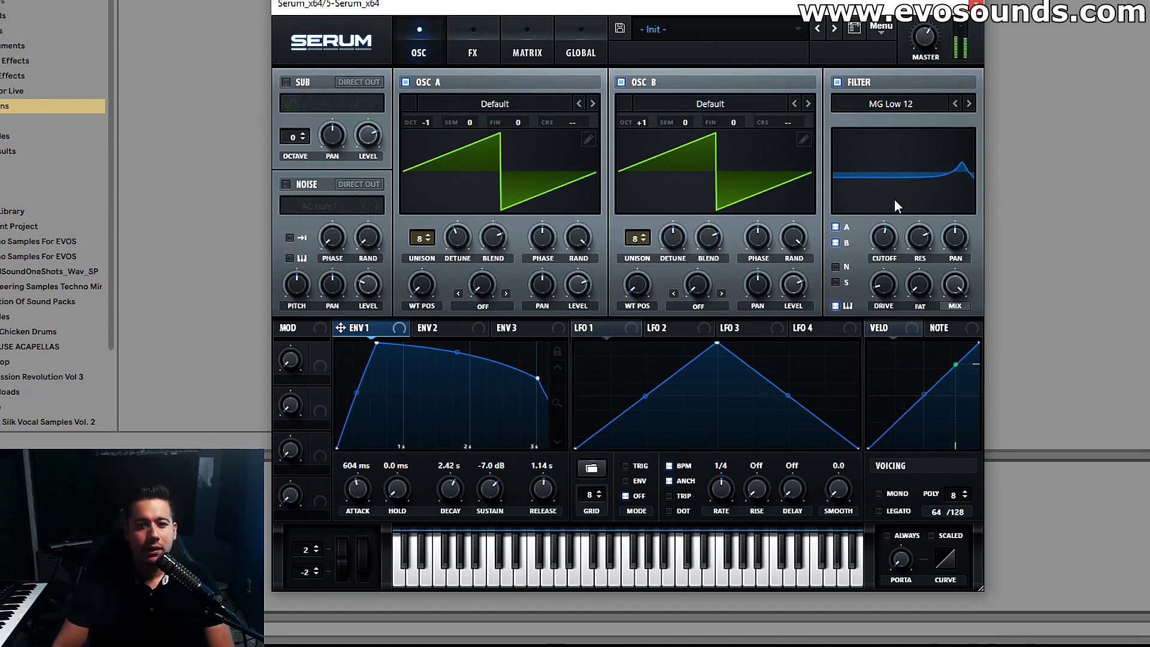
{"action": "left_click_drag", "start_coordinate": [884, 231], "coordinate": [860, 269]}
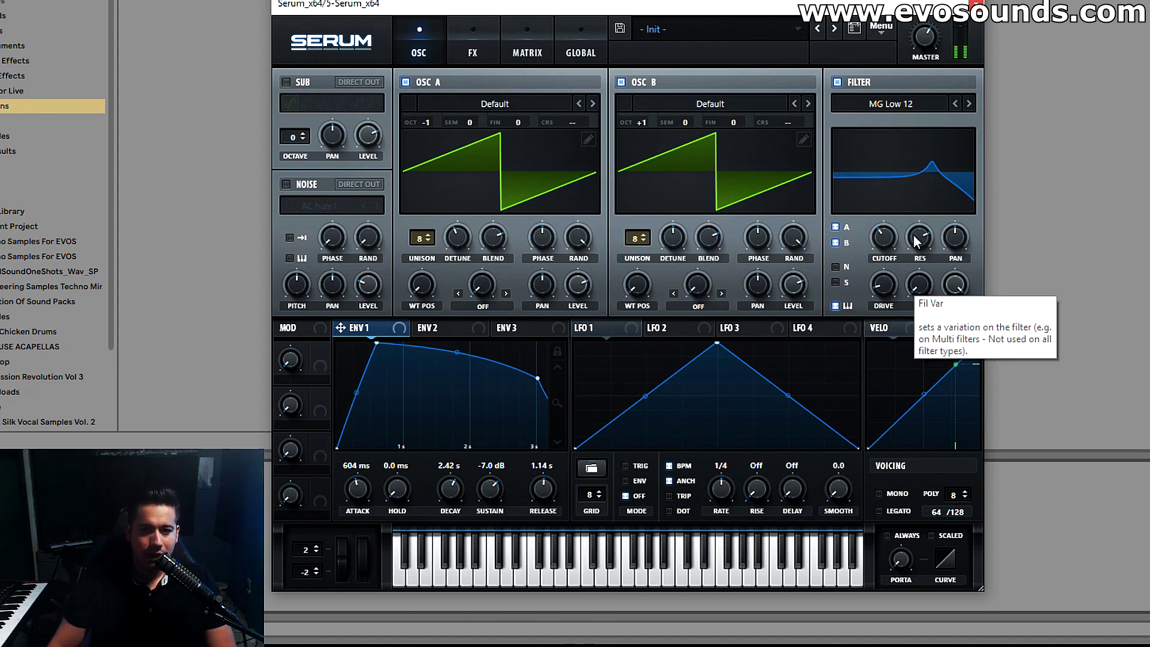
{"action": "mouse_move", "coordinate": [920, 235]}
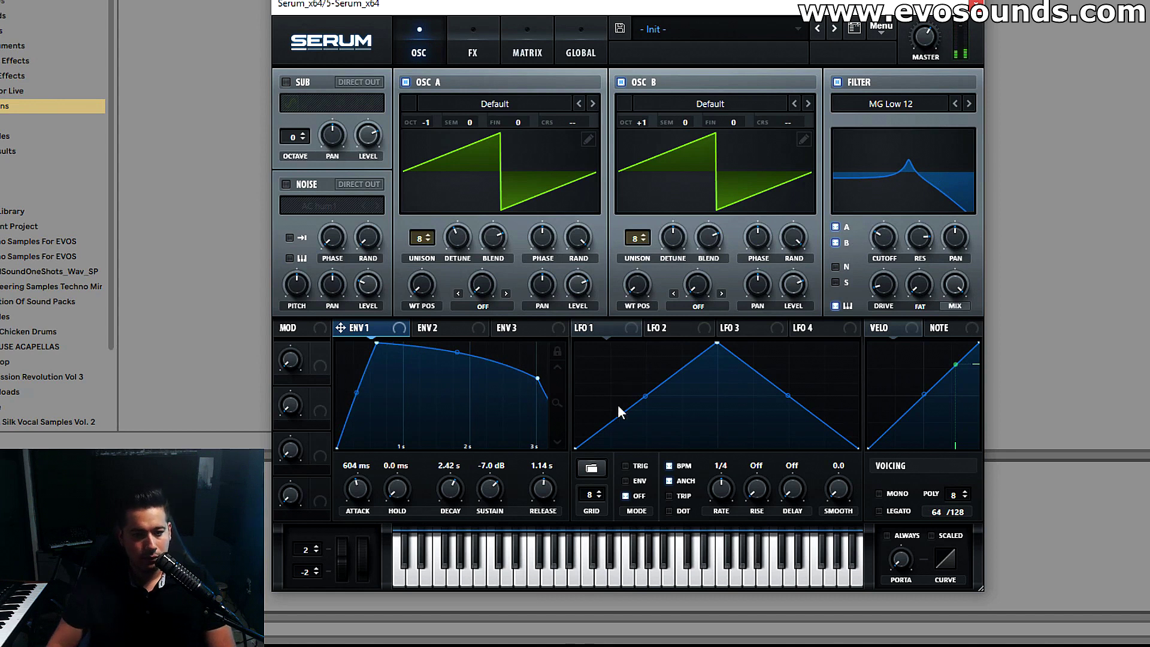
Step: Set envelope 1's release to 2.25 s and assign LFO 2 to modulate the filter resonance, adjusting the modulation amount
{"action": "left_click_drag", "start_coordinate": [531, 486], "coordinate": [541, 481]}
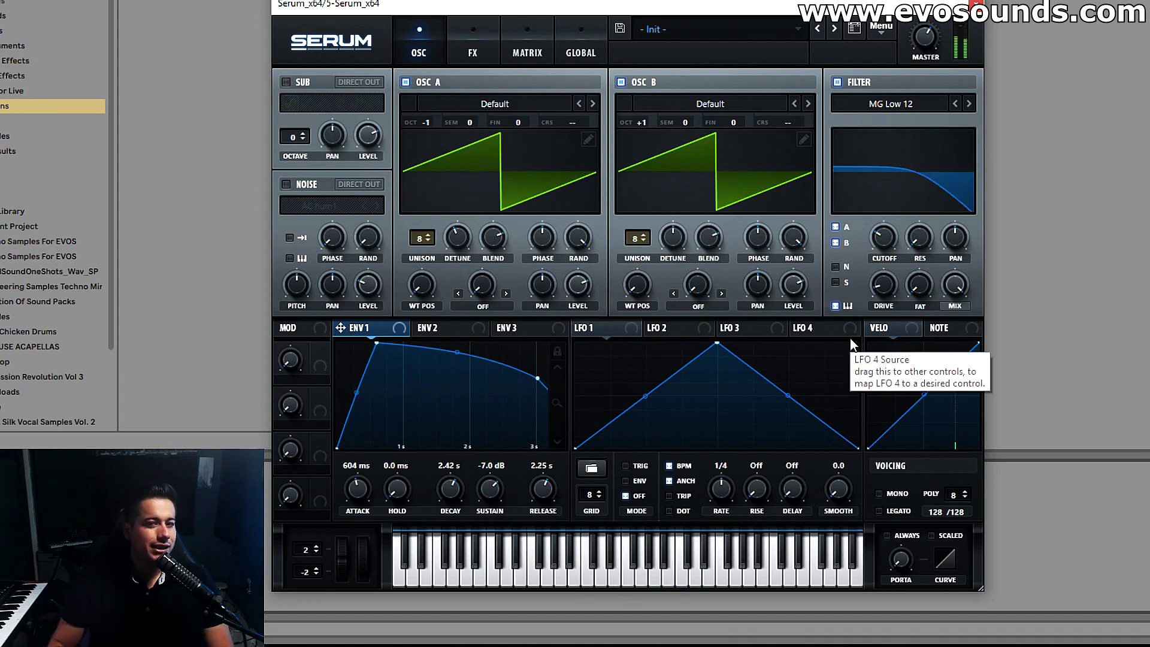
{"action": "left_click_drag", "start_coordinate": [908, 218], "coordinate": [932, 178]}
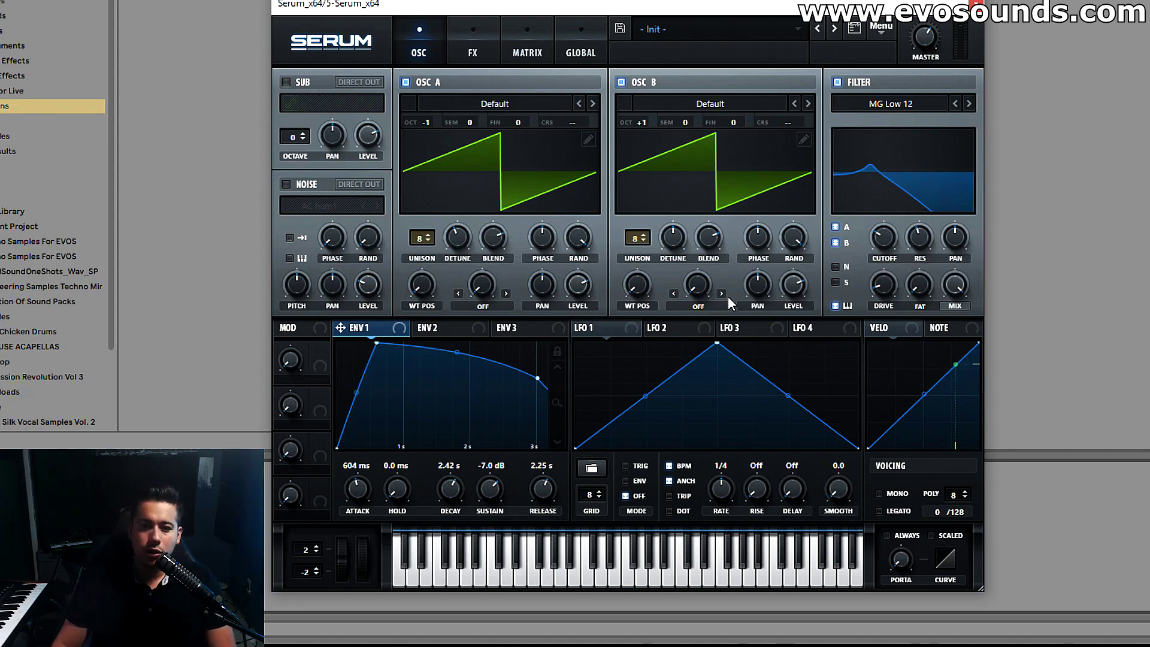
{"action": "left_click_drag", "start_coordinate": [652, 328], "coordinate": [919, 243]}
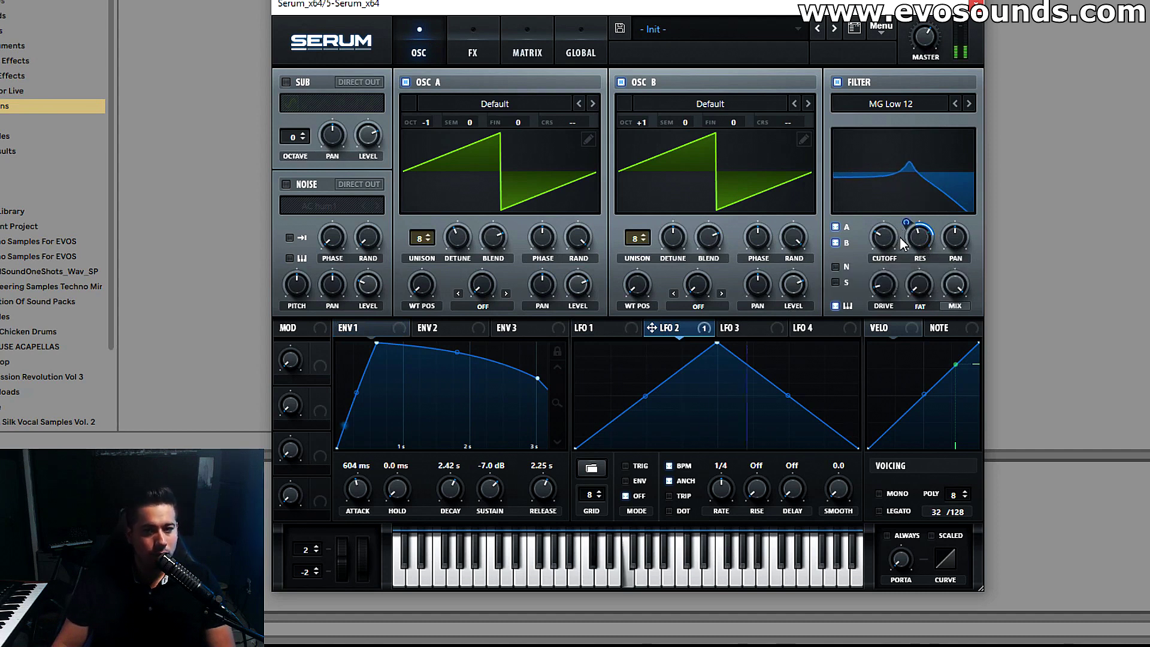
{"action": "left_click_drag", "start_coordinate": [900, 236], "coordinate": [910, 226]}
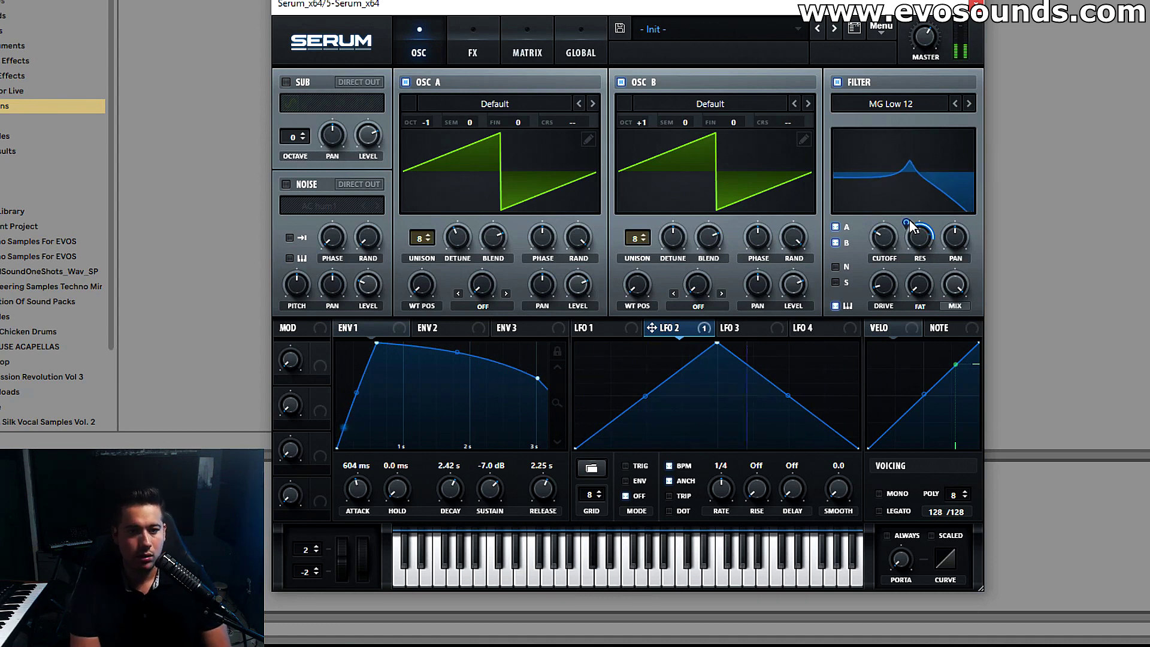
Step: Enable the Distortion effect with the Tube type and raise its drive
{"action": "left_click", "coordinate": [486, 62]}
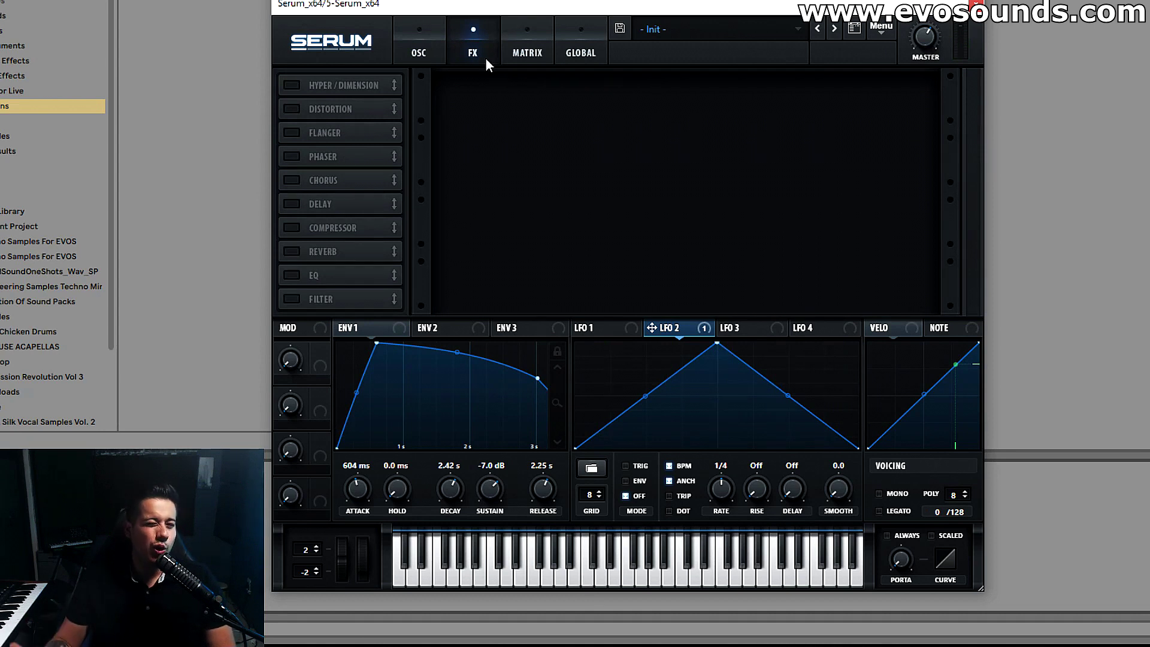
{"action": "left_click", "coordinate": [292, 108]}
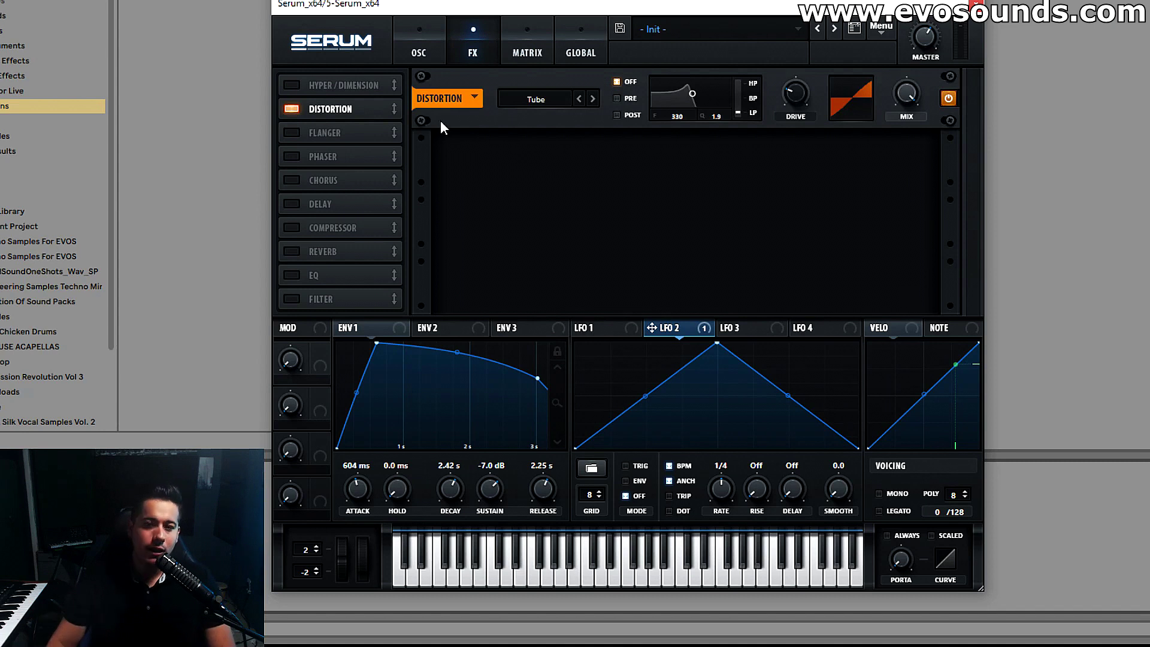
{"action": "left_click_drag", "start_coordinate": [800, 109], "coordinate": [810, 72]}
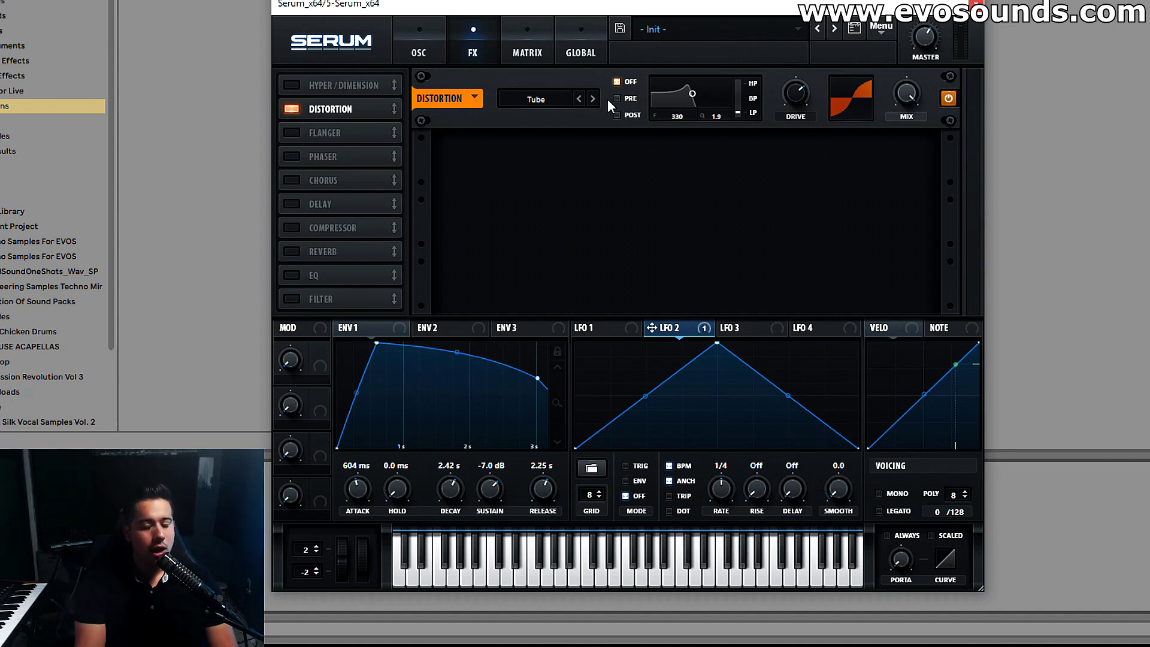
{"action": "mouse_move", "coordinate": [793, 88]}
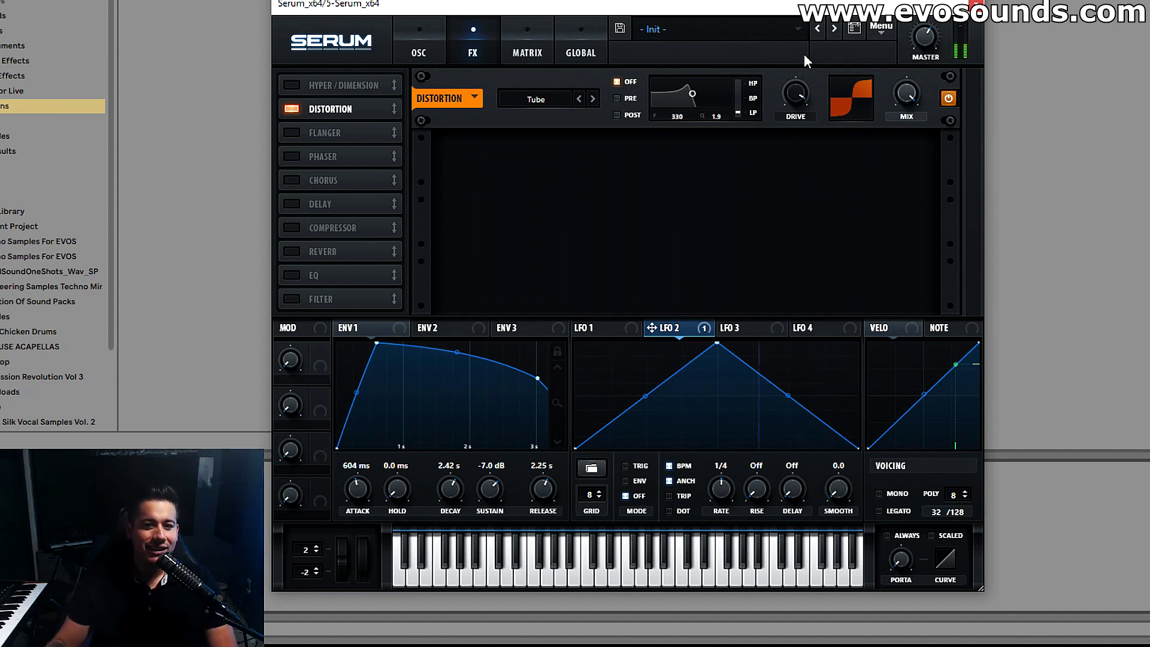
Step: Lower the distortion drive, modulate it with LFO 2 and set that LFO's rate to 2 bar
{"action": "mouse_move", "coordinate": [789, 111]}
{"action": "left_click_drag", "start_coordinate": [780, 122], "coordinate": [761, 147]}
{"action": "left_click_drag", "start_coordinate": [652, 328], "coordinate": [794, 94]}
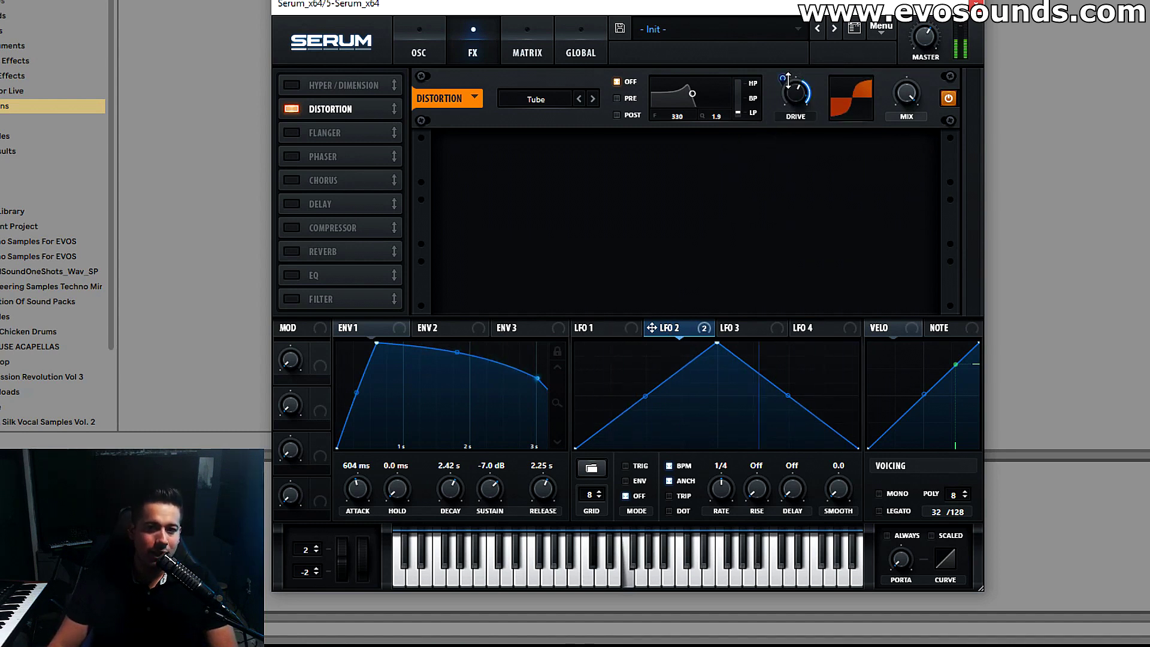
{"action": "left_click_drag", "start_coordinate": [720, 486], "coordinate": [720, 506]}
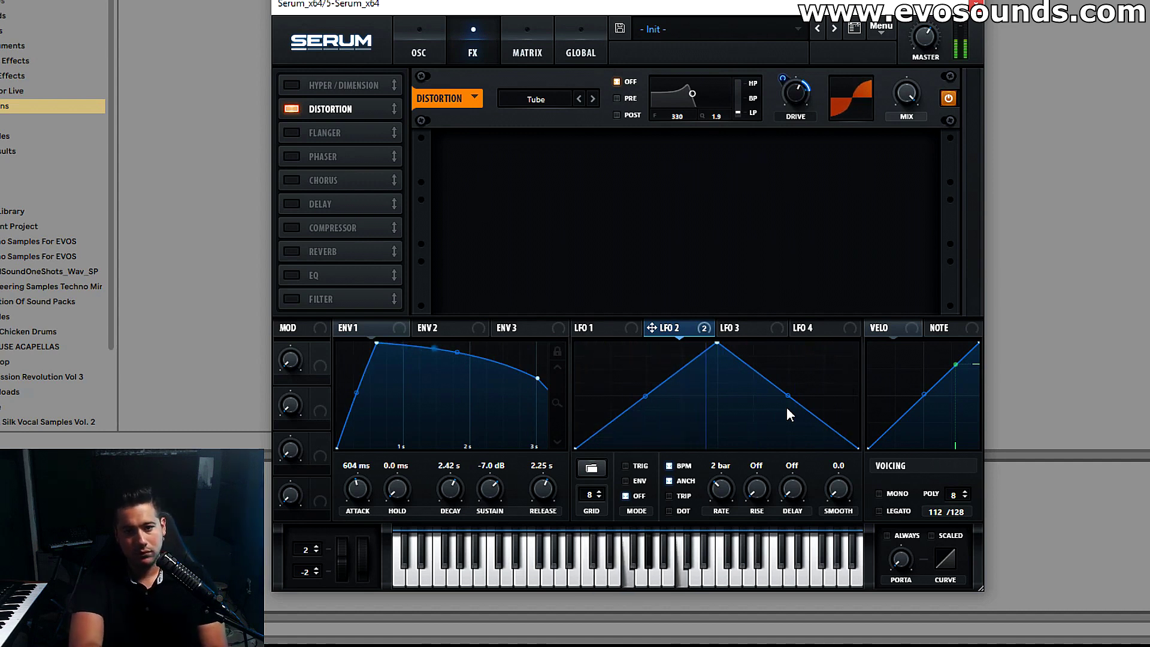
{"action": "mouse_move", "coordinate": [789, 93]}
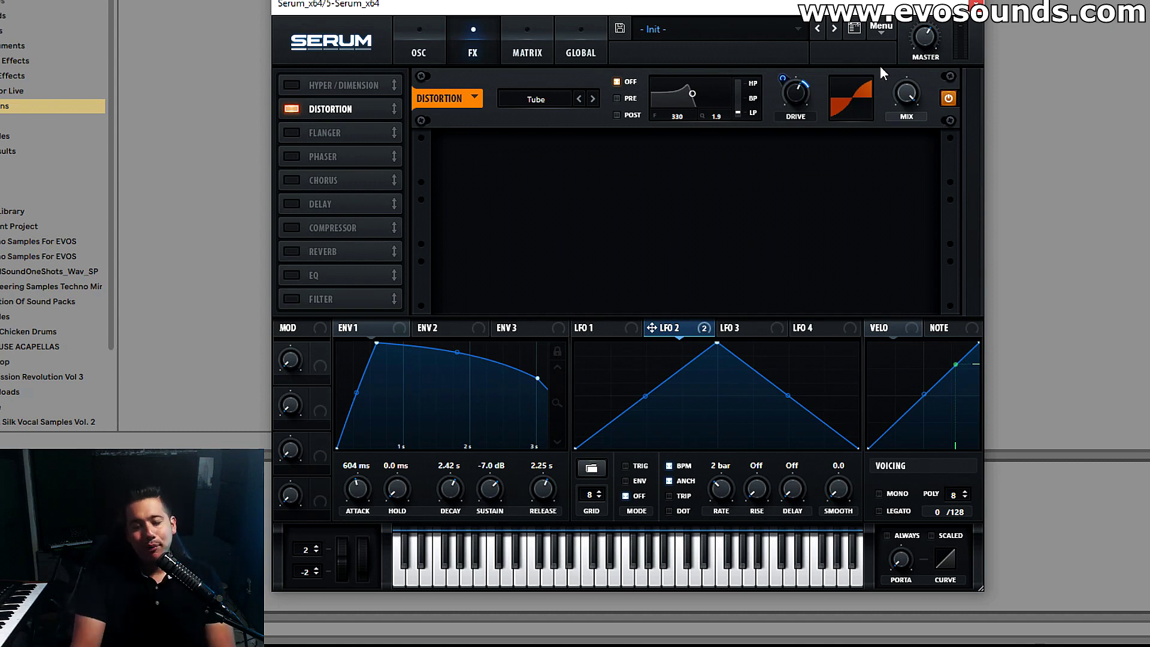
Step: Enable the Reverb effect, turn off Distortion and raise the reverb mix, switching Reverb off and on to compare
{"action": "left_click", "coordinate": [301, 247]}
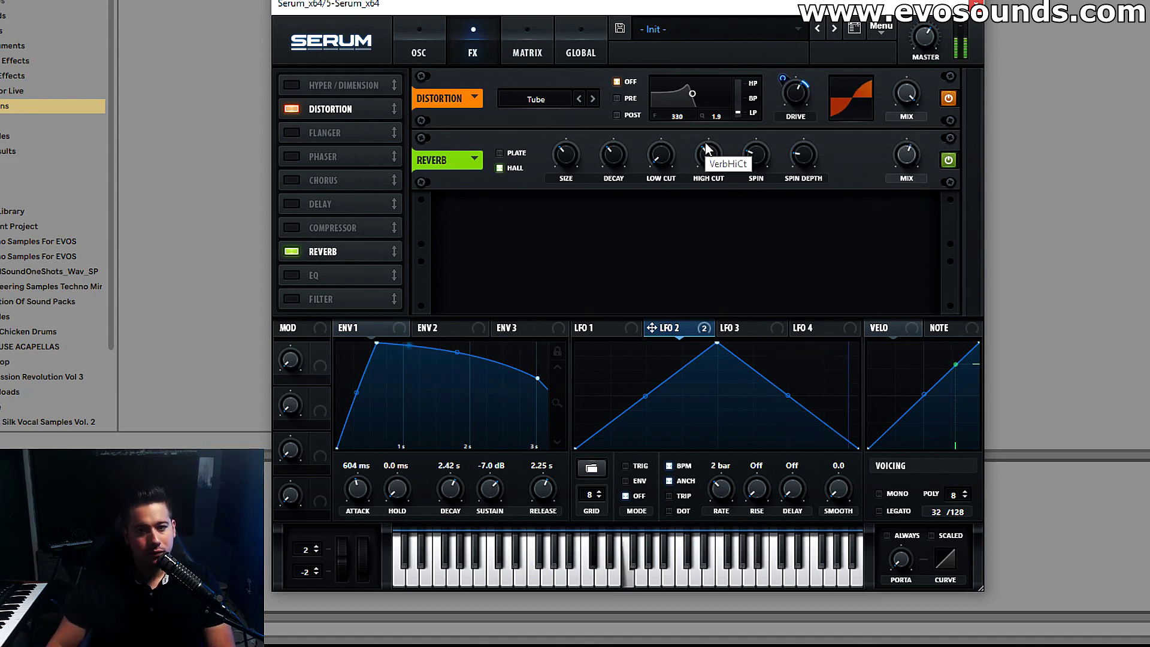
{"action": "mouse_move", "coordinate": [786, 95]}
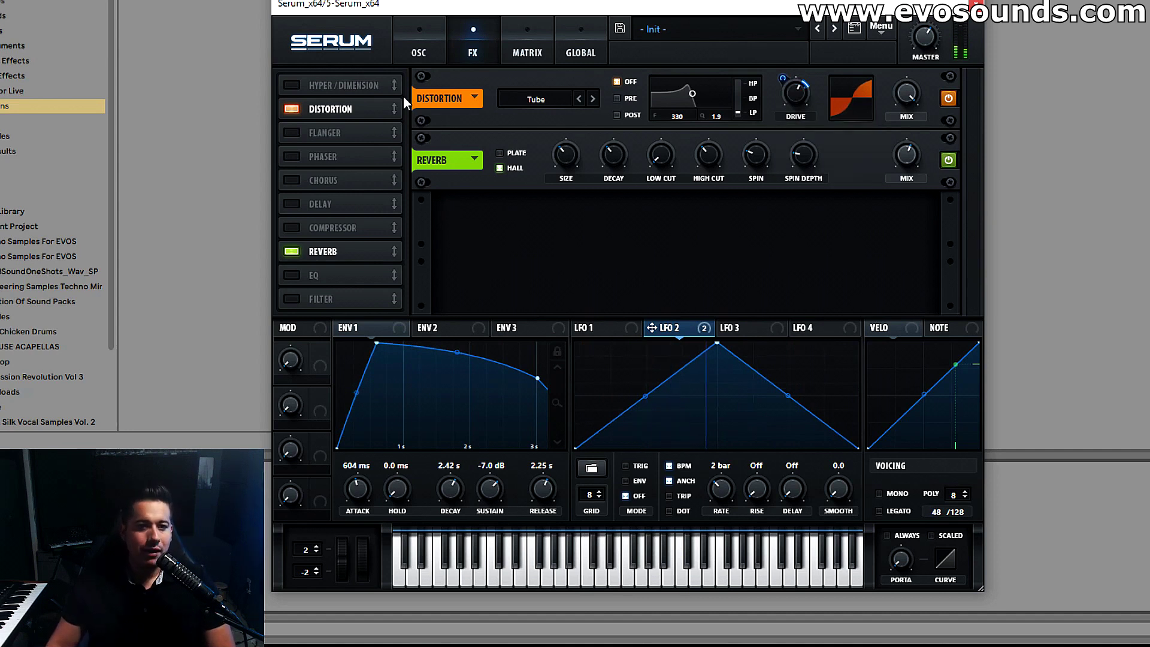
{"action": "left_click", "coordinate": [293, 109]}
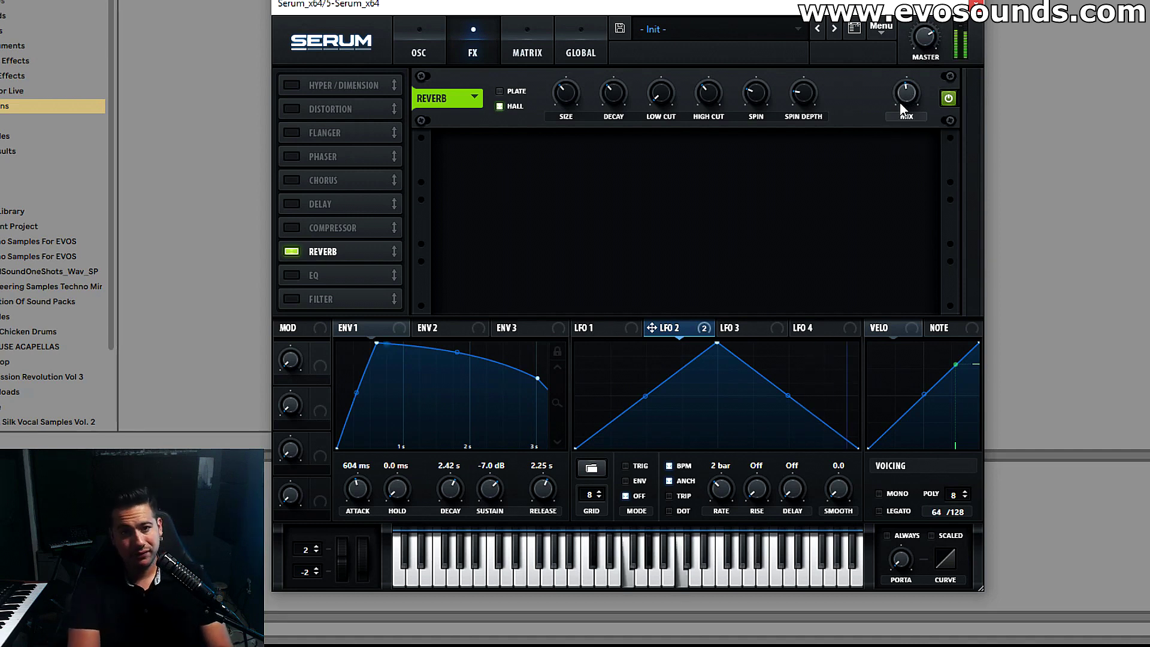
{"action": "left_click_drag", "start_coordinate": [900, 102], "coordinate": [921, 33]}
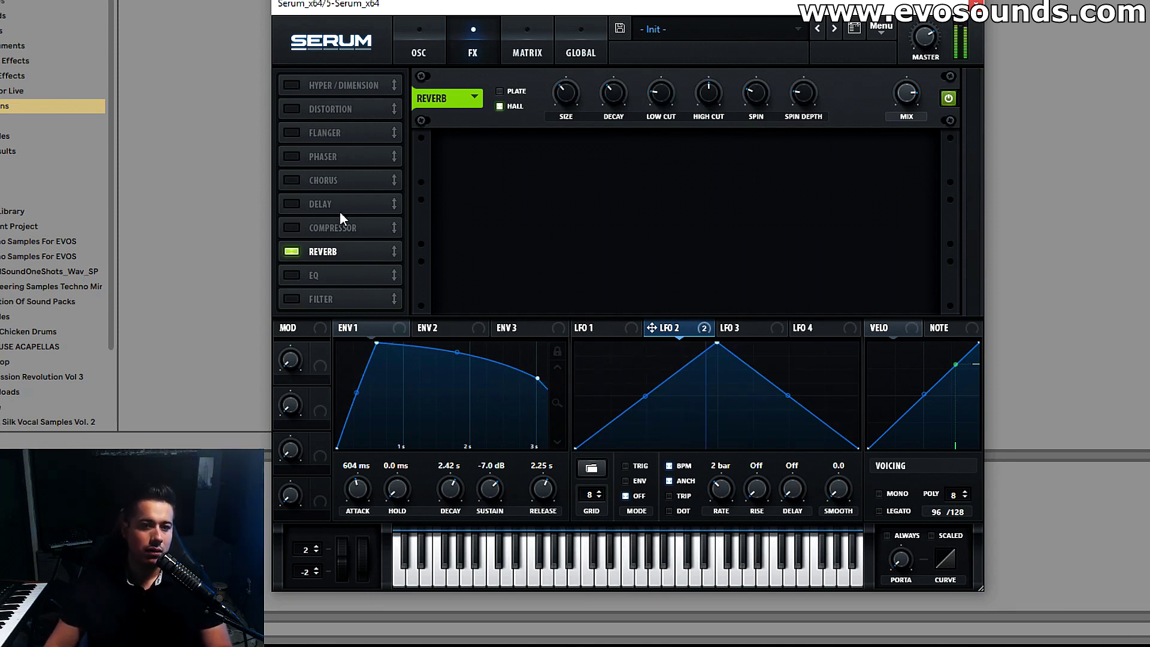
{"action": "left_click", "coordinate": [292, 252]}
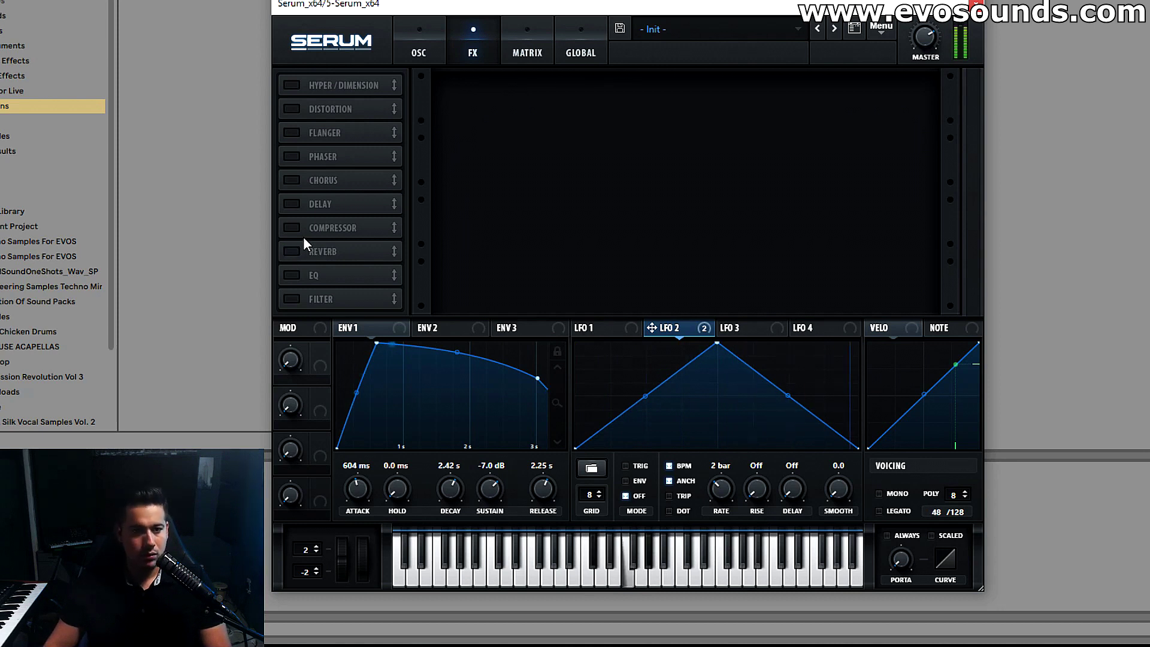
{"action": "left_click", "coordinate": [293, 251]}
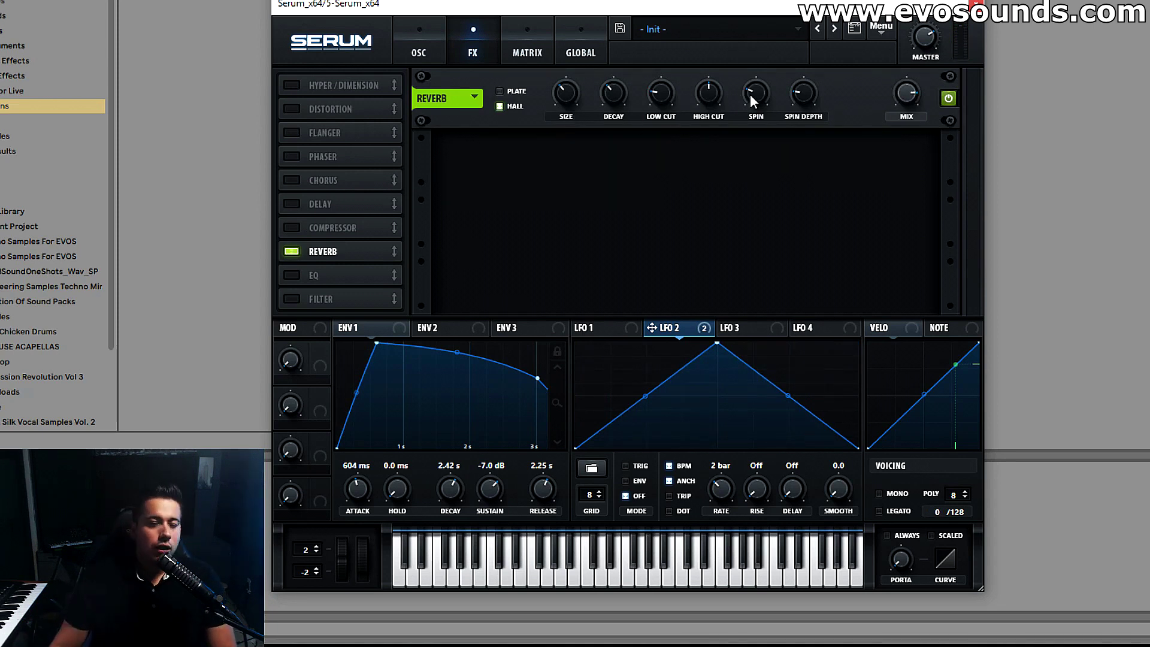
Step: Raise the reverb's spin rate to about 72% and adjust its spin depth
{"action": "left_click_drag", "start_coordinate": [763, 99], "coordinate": [776, 58]}
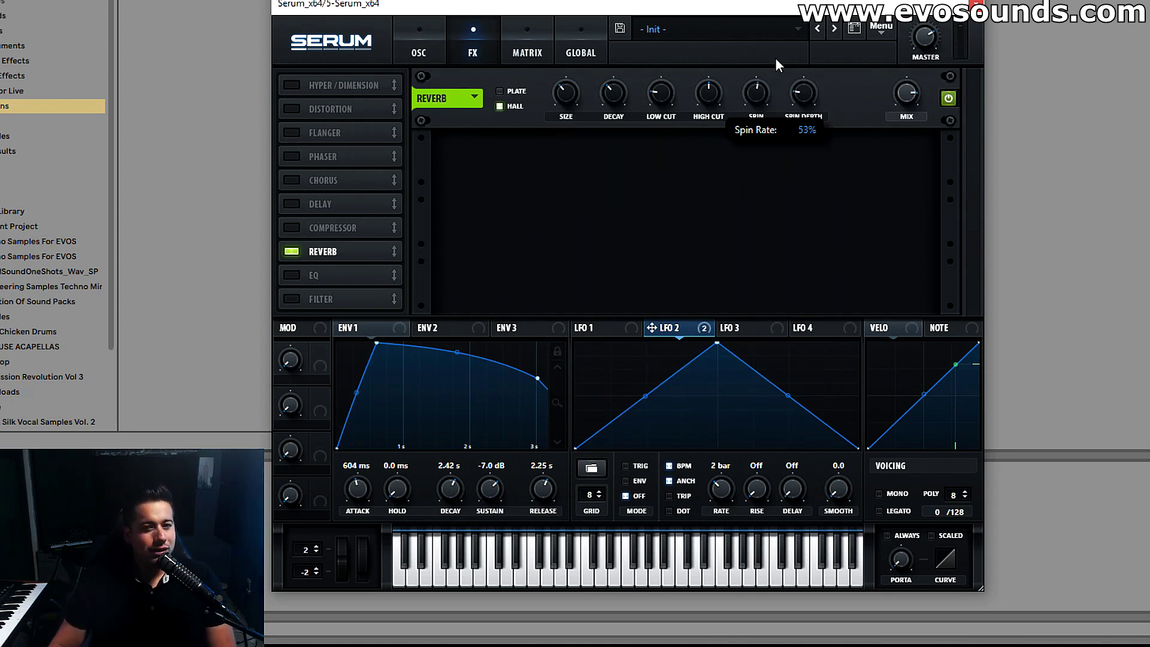
{"action": "left_click_drag", "start_coordinate": [794, 101], "coordinate": [807, 58]}
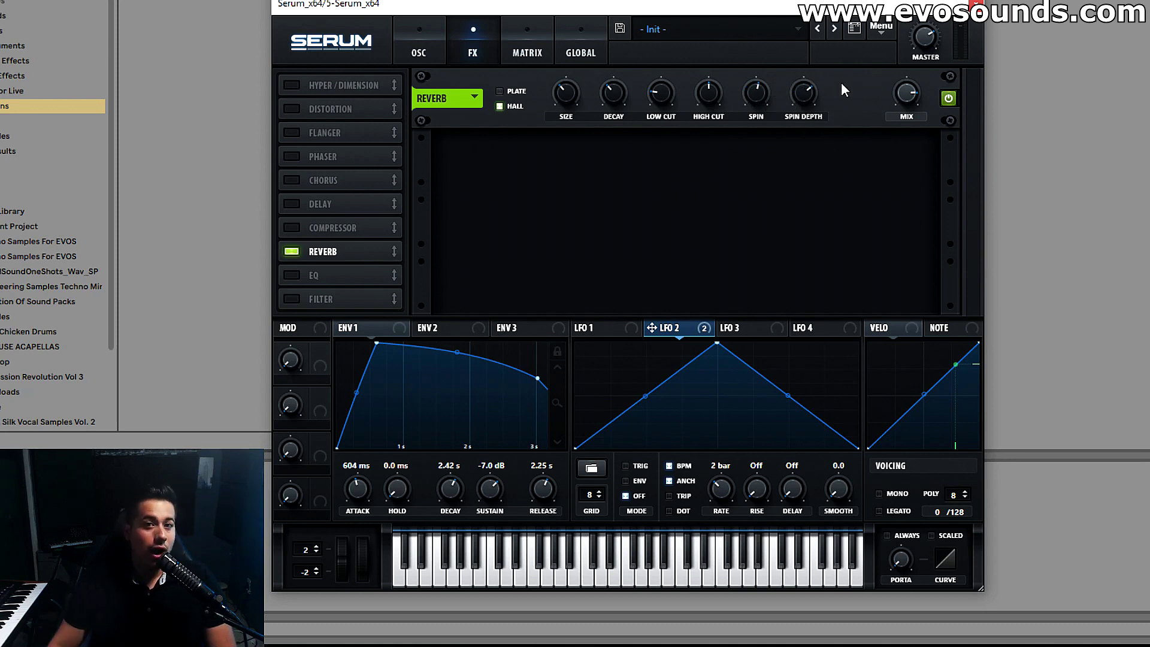
{"action": "mouse_move", "coordinate": [757, 81]}
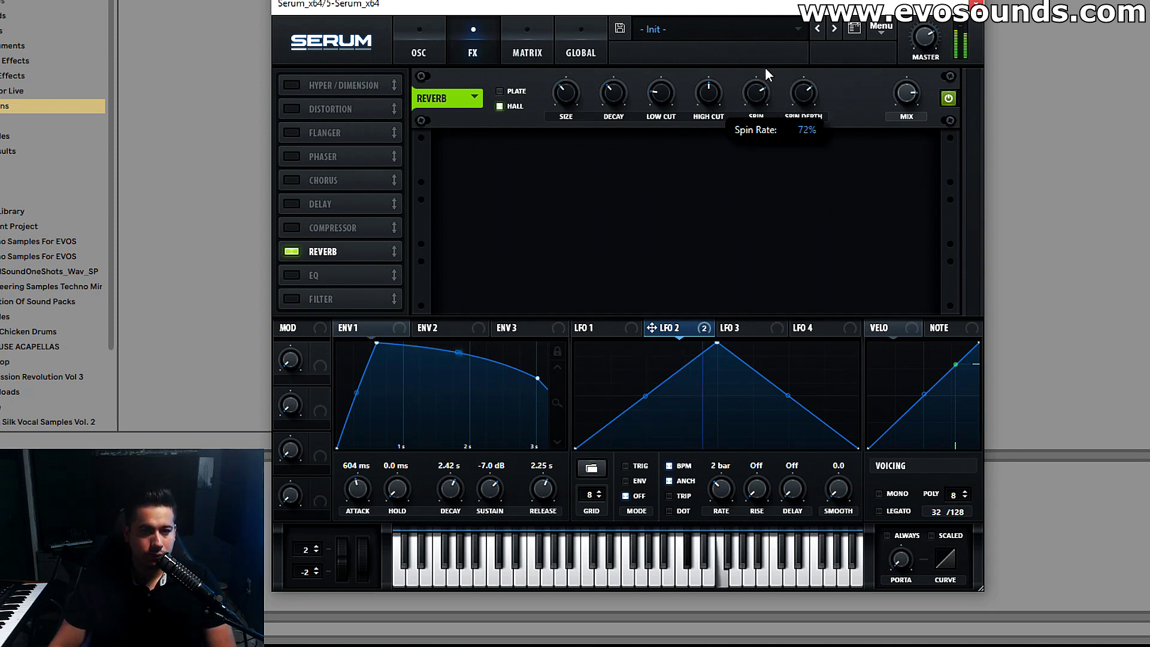
{"action": "mouse_move", "coordinate": [810, 71]}
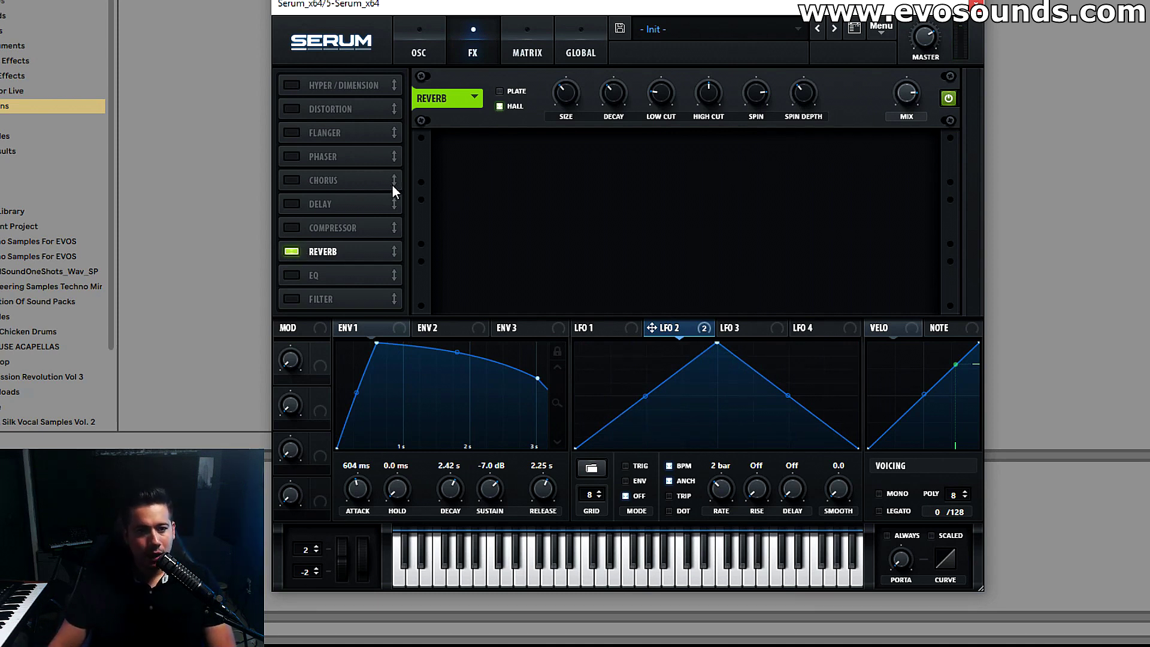
Step: Enable the Chorus effect and turn off Reverb to hear the chorus alone
{"action": "left_click", "coordinate": [292, 180]}
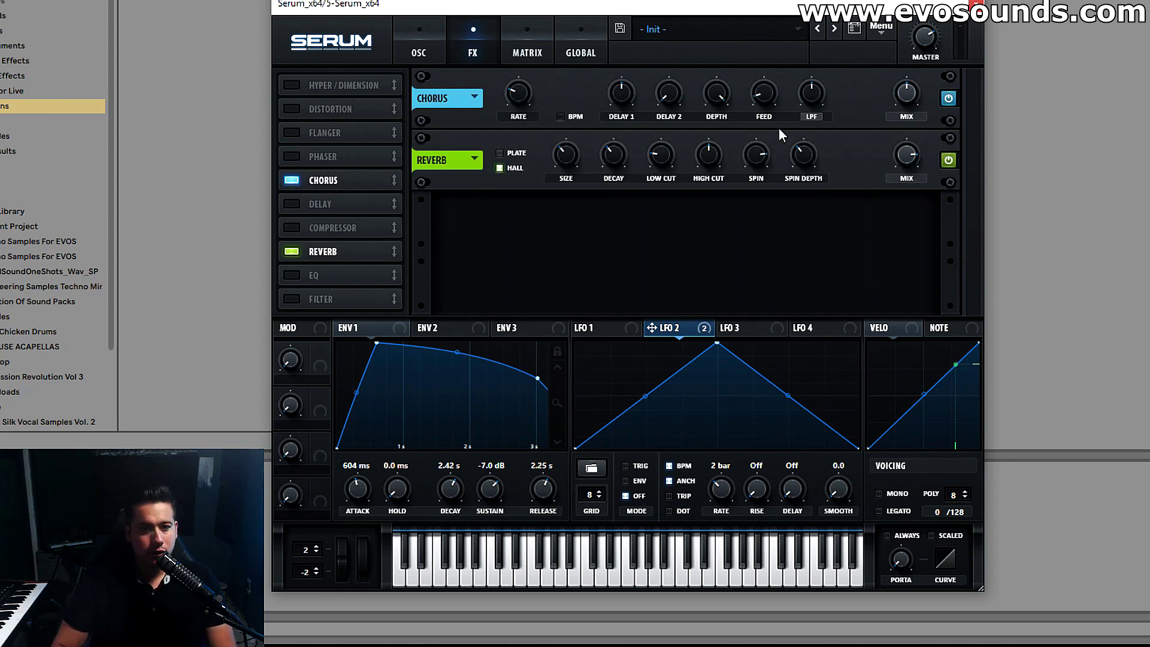
{"action": "left_click", "coordinate": [297, 254]}
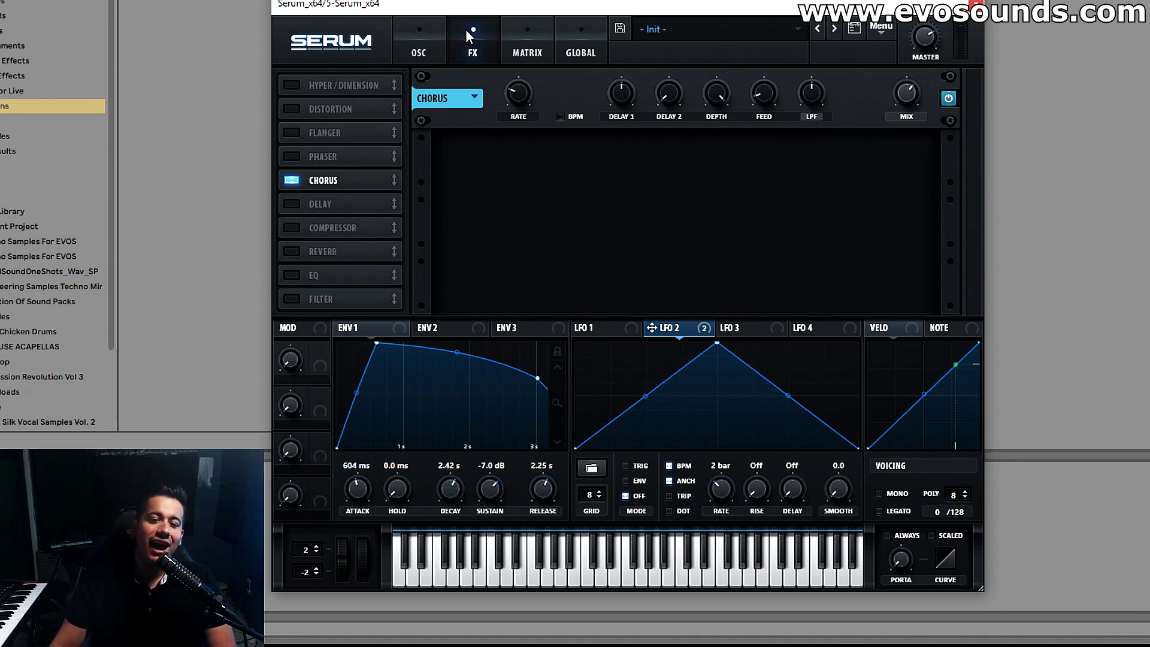
{"action": "left_click", "coordinate": [418, 48]}
{"action": "left_click", "coordinate": [473, 48]}
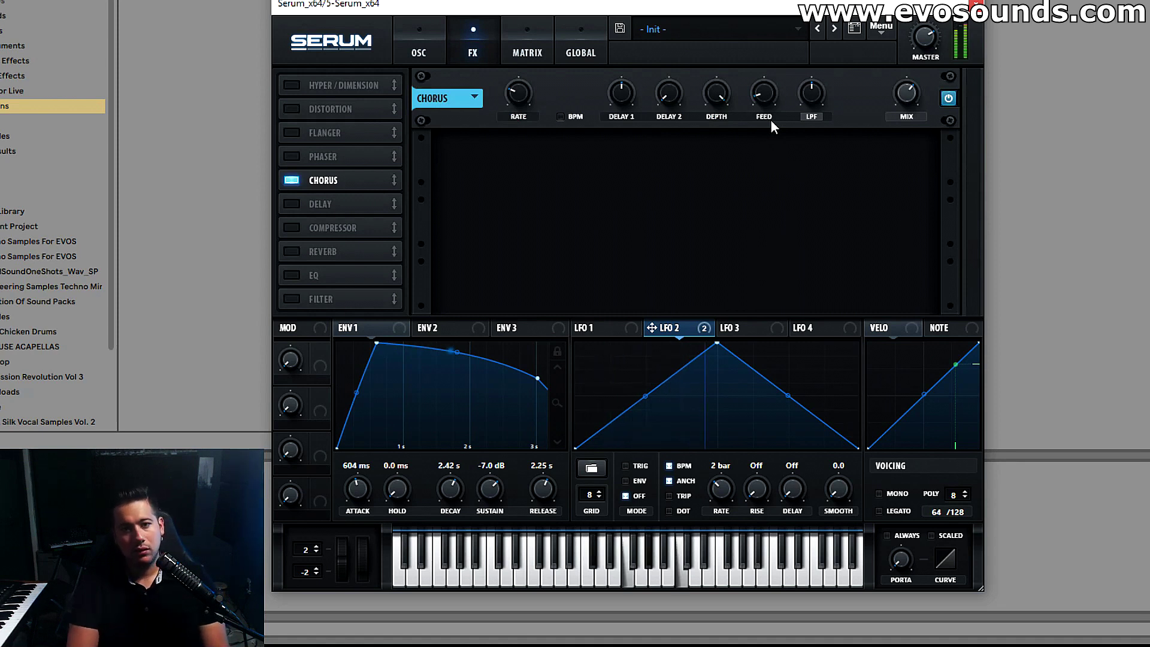
Step: Open the chorus low-pass filter to about 19481 Hz and adjust the second delay and the rate
{"action": "left_click_drag", "start_coordinate": [811, 94], "coordinate": [836, 42]}
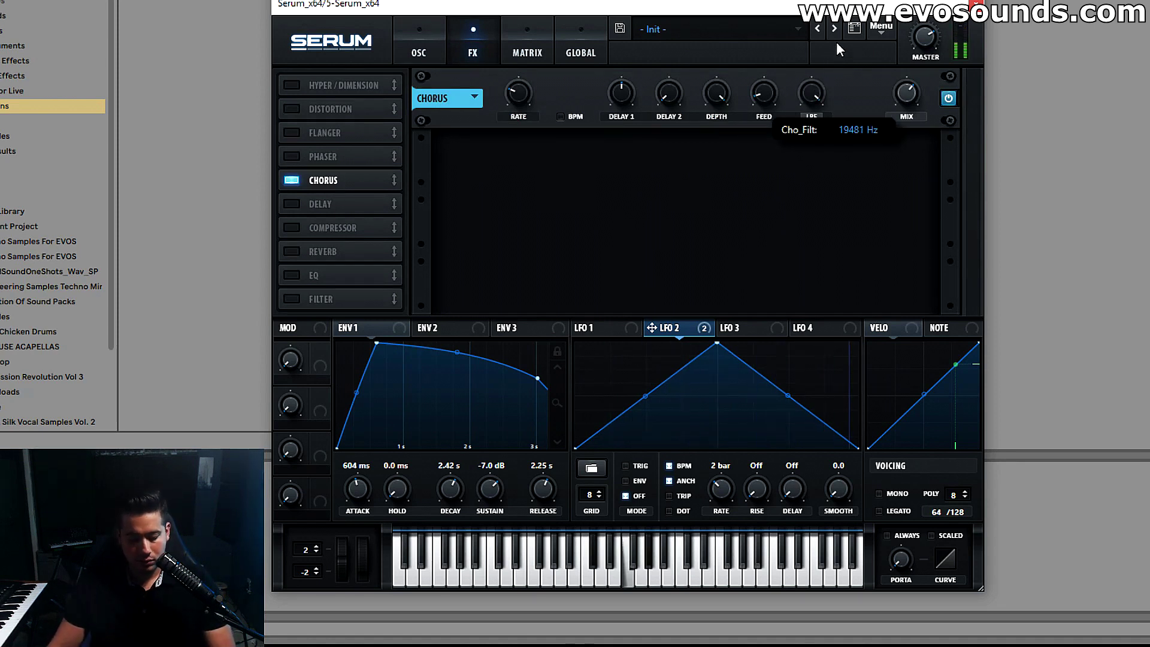
{"action": "left_click_drag", "start_coordinate": [674, 99], "coordinate": [592, 82]}
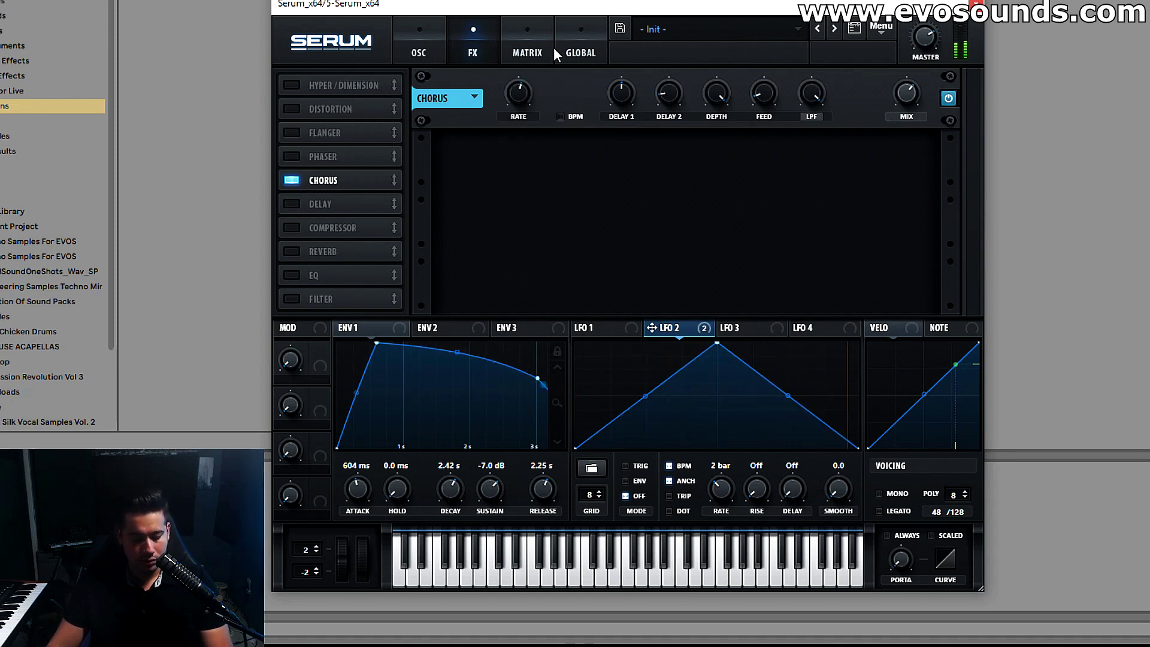
{"action": "mouse_move", "coordinate": [523, 94]}
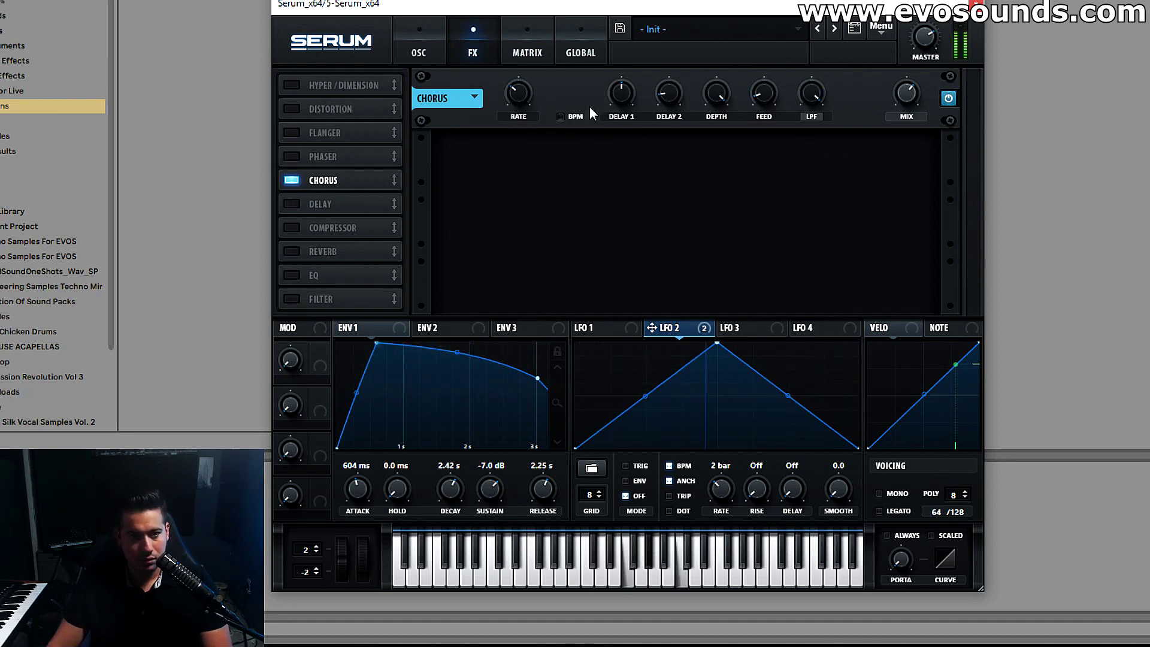
Step: Switch the Chorus effect off and on repeatedly to compare the sound, leaving it off
{"action": "left_click", "coordinate": [289, 181]}
{"action": "left_click", "coordinate": [288, 181]}
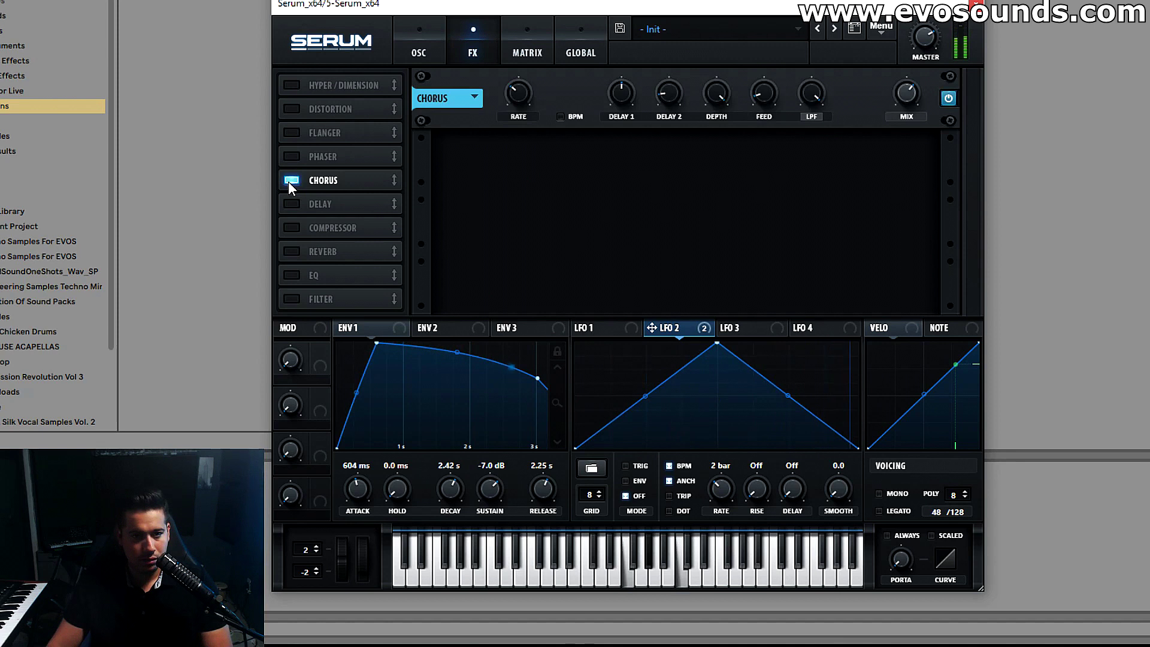
{"action": "left_click", "coordinate": [289, 181]}
{"action": "left_click", "coordinate": [289, 181]}
{"action": "left_click", "coordinate": [288, 181]}
{"action": "left_click", "coordinate": [289, 181]}
{"action": "left_click", "coordinate": [289, 181]}
{"action": "left_click", "coordinate": [289, 181]}
{"action": "left_click", "coordinate": [288, 181]}
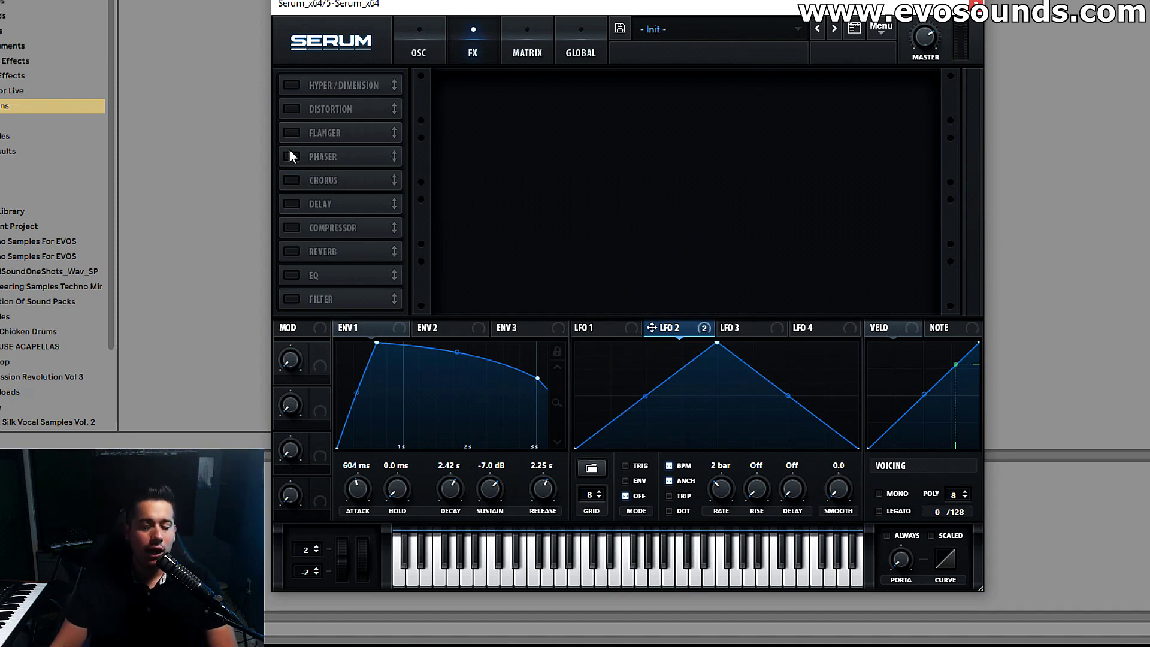
Step: Enable the Phaser and Flanger effects, turning the phaser mix down and lowering the flanger depth
{"action": "left_click", "coordinate": [292, 153]}
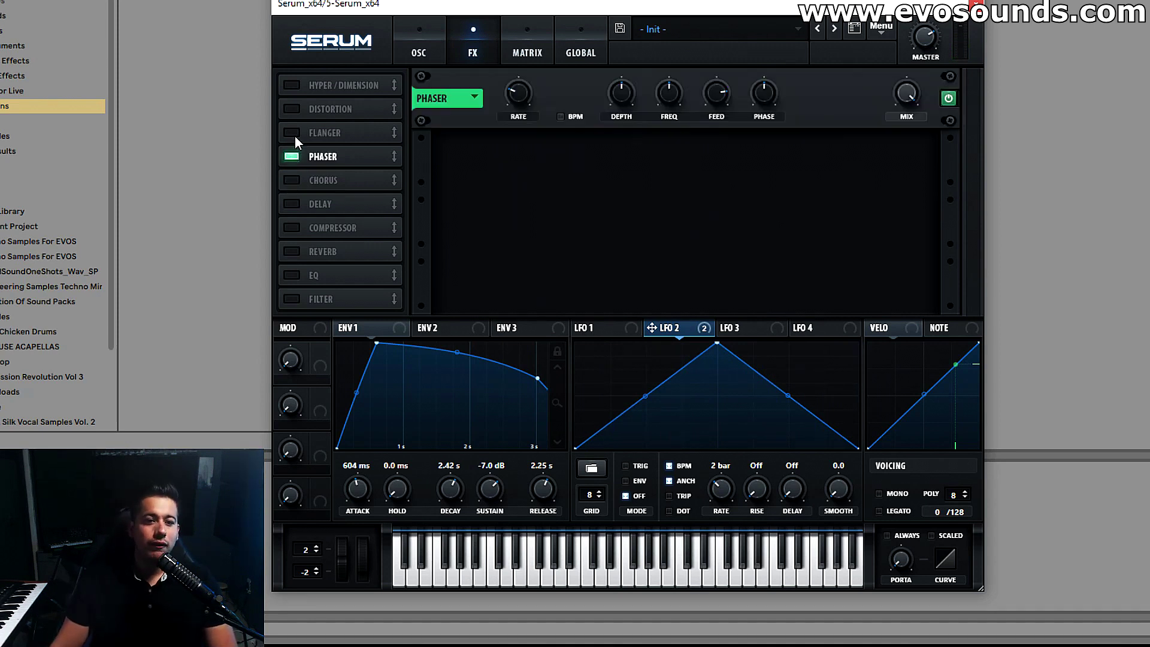
{"action": "left_click", "coordinate": [295, 134]}
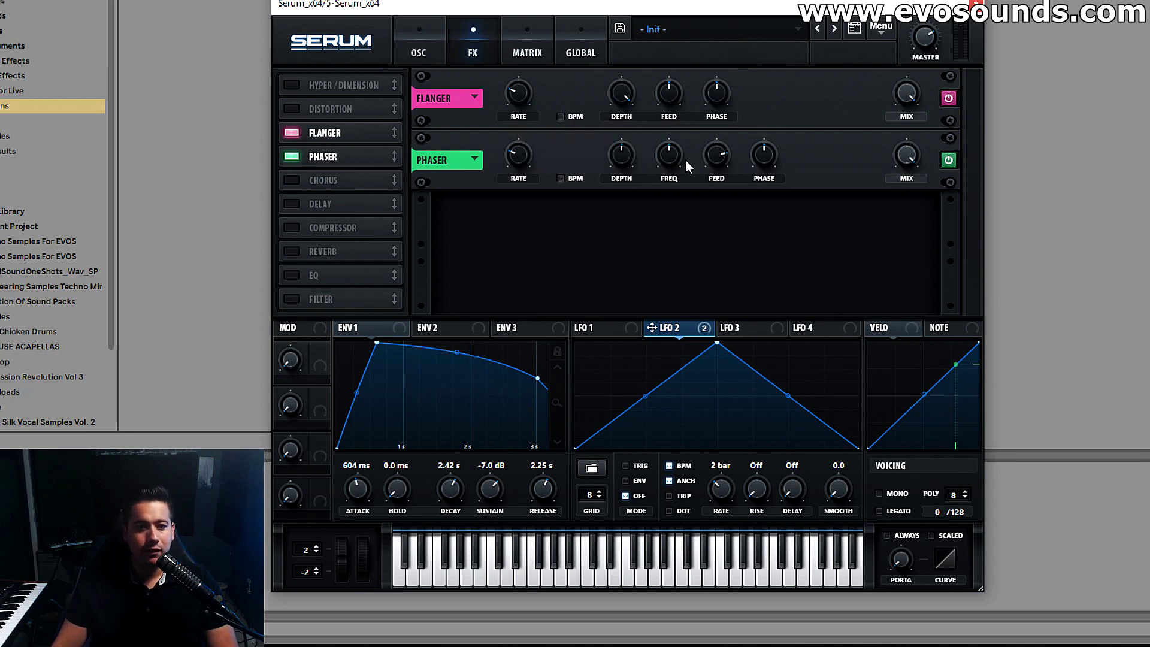
{"action": "left_click_drag", "start_coordinate": [660, 162], "coordinate": [666, 111]}
{"action": "left_click_drag", "start_coordinate": [624, 153], "coordinate": [599, 138]}
{"action": "mouse_move", "coordinate": [621, 95]}
{"action": "left_mouse_down"}
{"action": "mouse_move", "coordinate": [612, 127]}
{"action": "mouse_move", "coordinate": [606, 111]}
{"action": "left_mouse_up"}
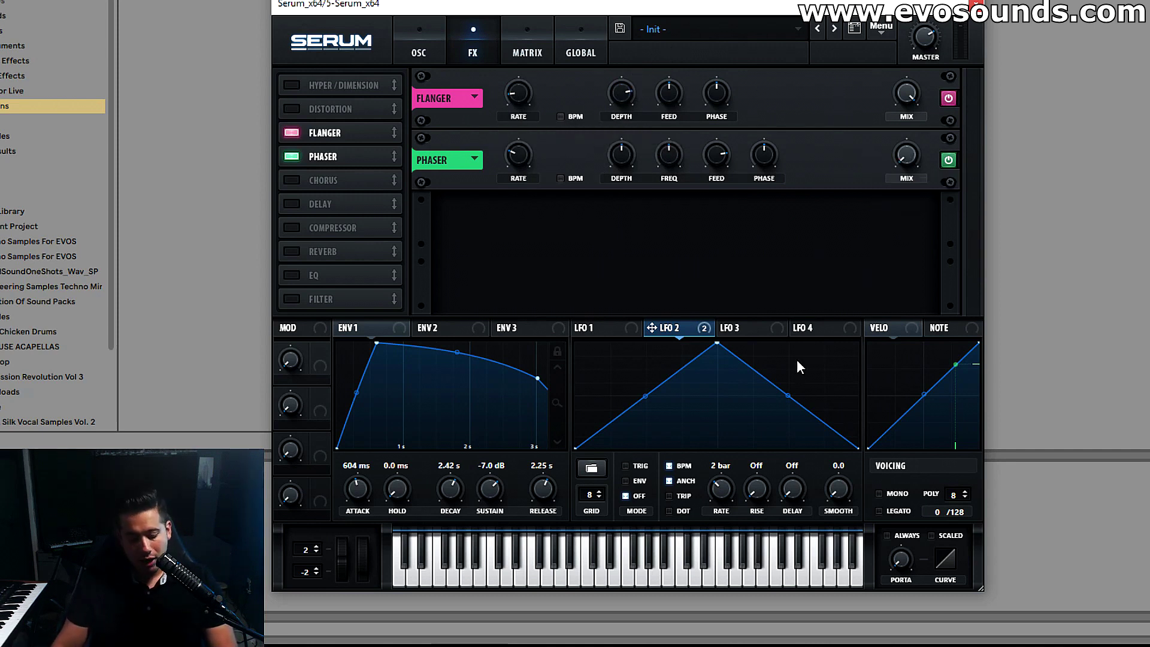
Step: Raise the flanger's rate and feedback to audition it, and switch the Flanger off
{"action": "mouse_move", "coordinate": [516, 89]}
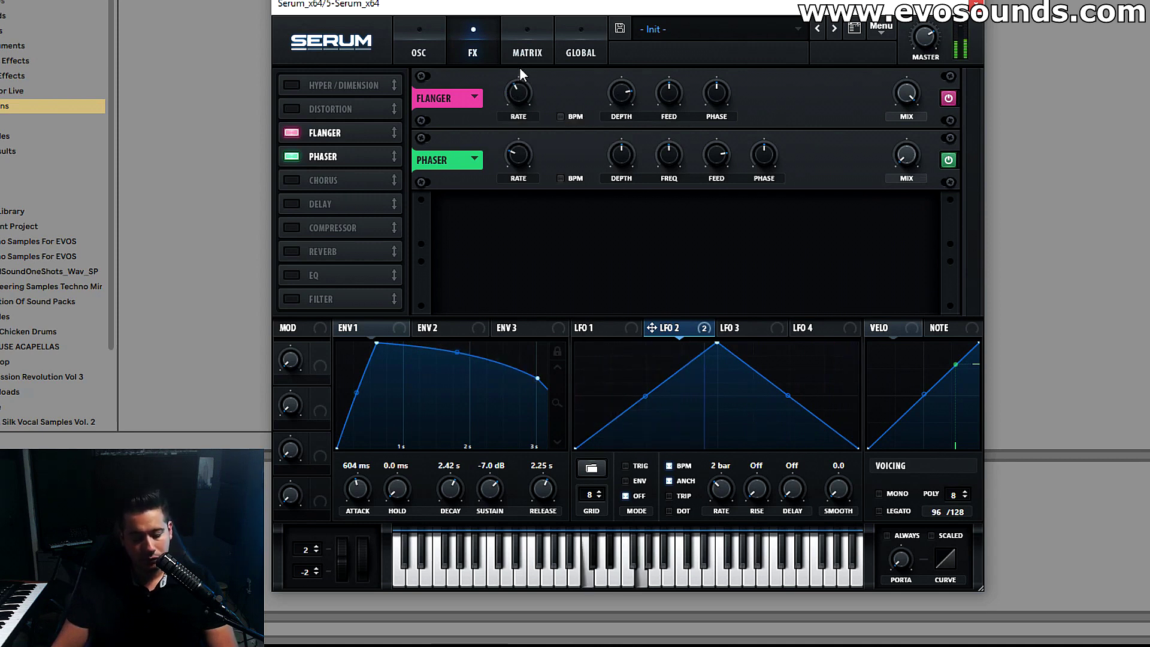
{"action": "mouse_move", "coordinate": [682, 117]}
{"action": "left_mouse_down"}
{"action": "mouse_move", "coordinate": [688, 58]}
{"action": "mouse_move", "coordinate": [679, 111]}
{"action": "left_mouse_up"}
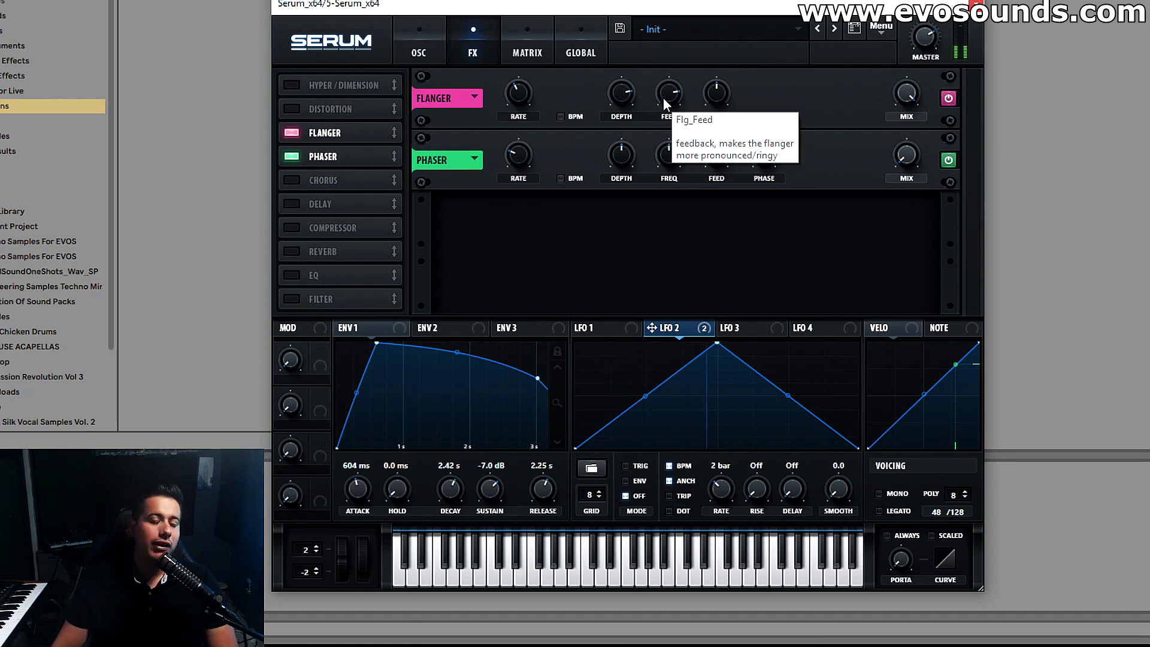
{"action": "left_click", "coordinate": [308, 132]}
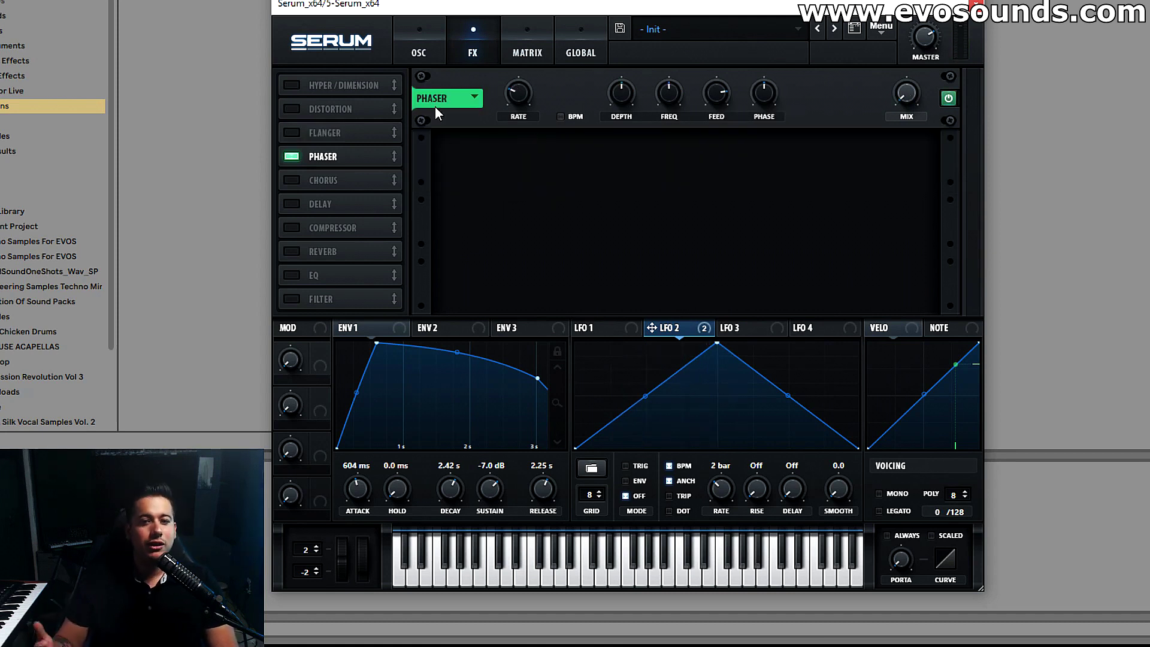
Step: Audition the Phaser with BPM sync enabled while adjusting its frequency and rate, and switch it off
{"action": "left_click_drag", "start_coordinate": [681, 88], "coordinate": [679, 60]}
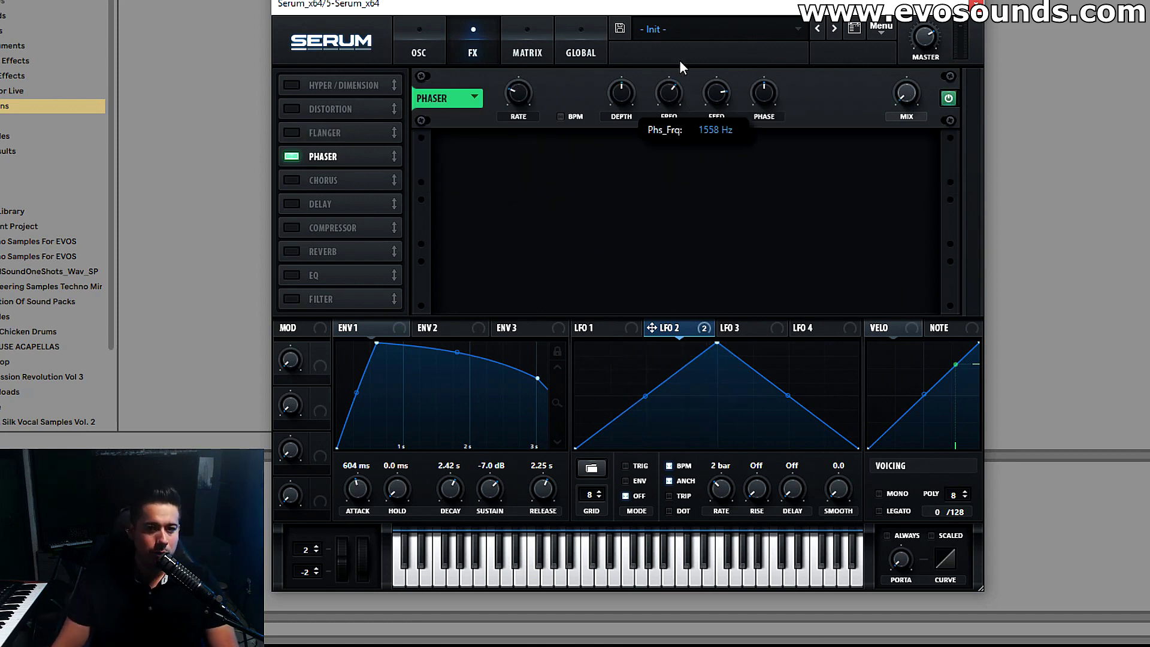
{"action": "left_click", "coordinate": [560, 116]}
{"action": "mouse_move", "coordinate": [530, 84]}
{"action": "left_mouse_down"}
{"action": "mouse_move", "coordinate": [515, 97]}
{"action": "mouse_move", "coordinate": [535, 84]}
{"action": "left_mouse_up"}
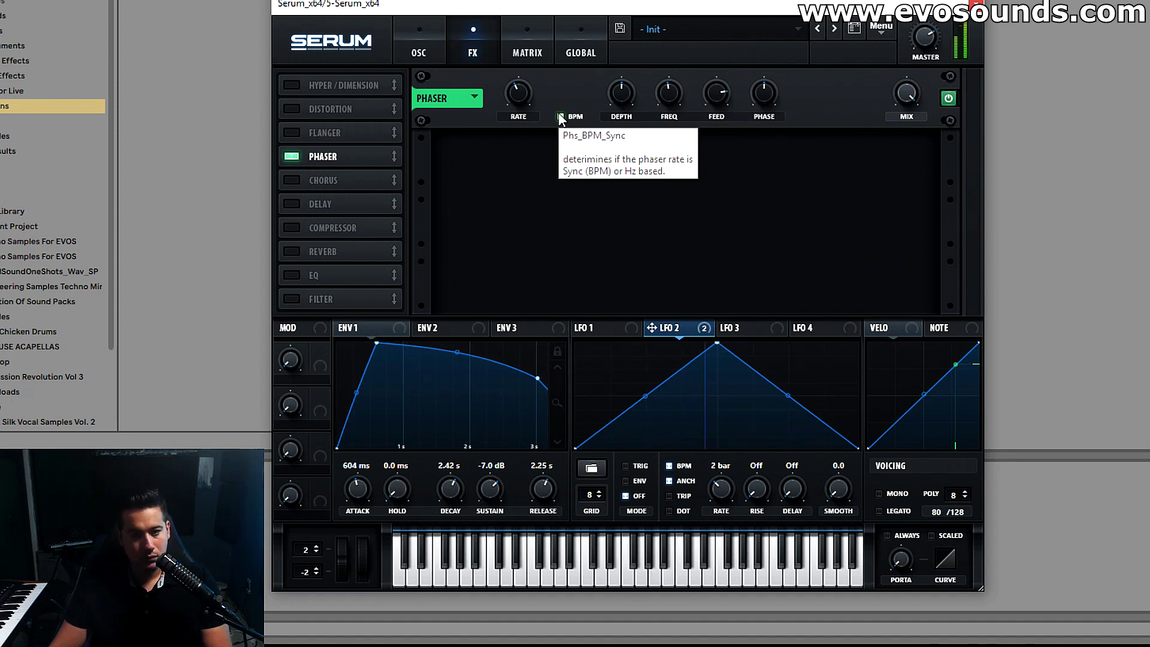
{"action": "left_click", "coordinate": [281, 156]}
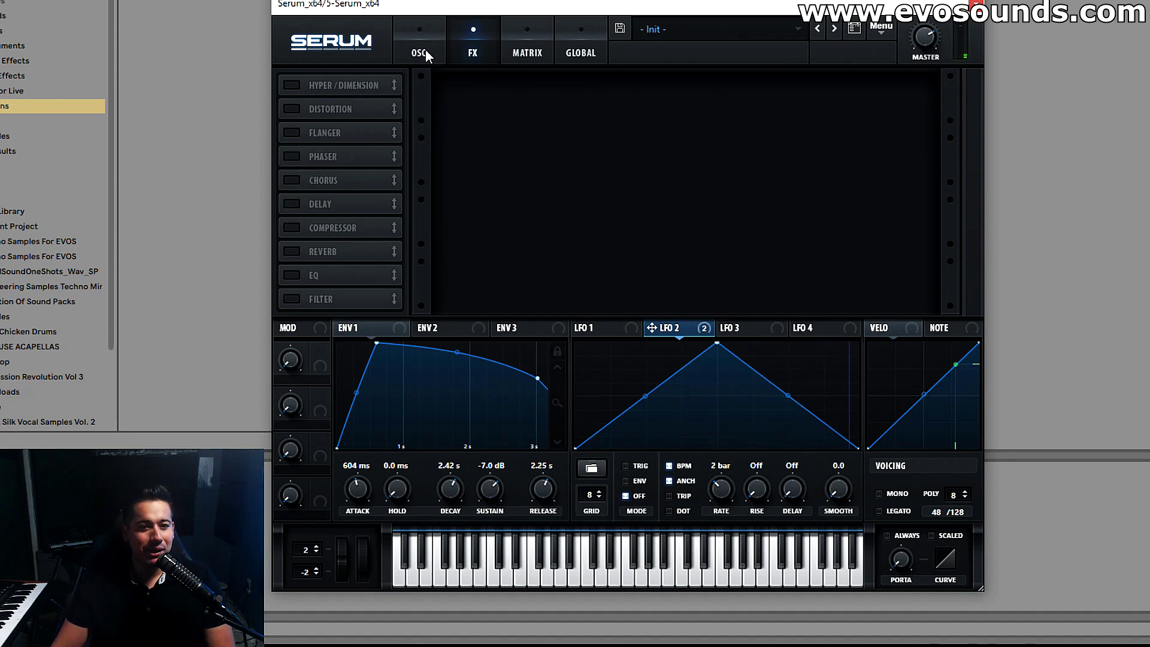
Step: Open up the oscillator section's filter cutoff and adjust the filter resonance
{"action": "left_click", "coordinate": [422, 51]}
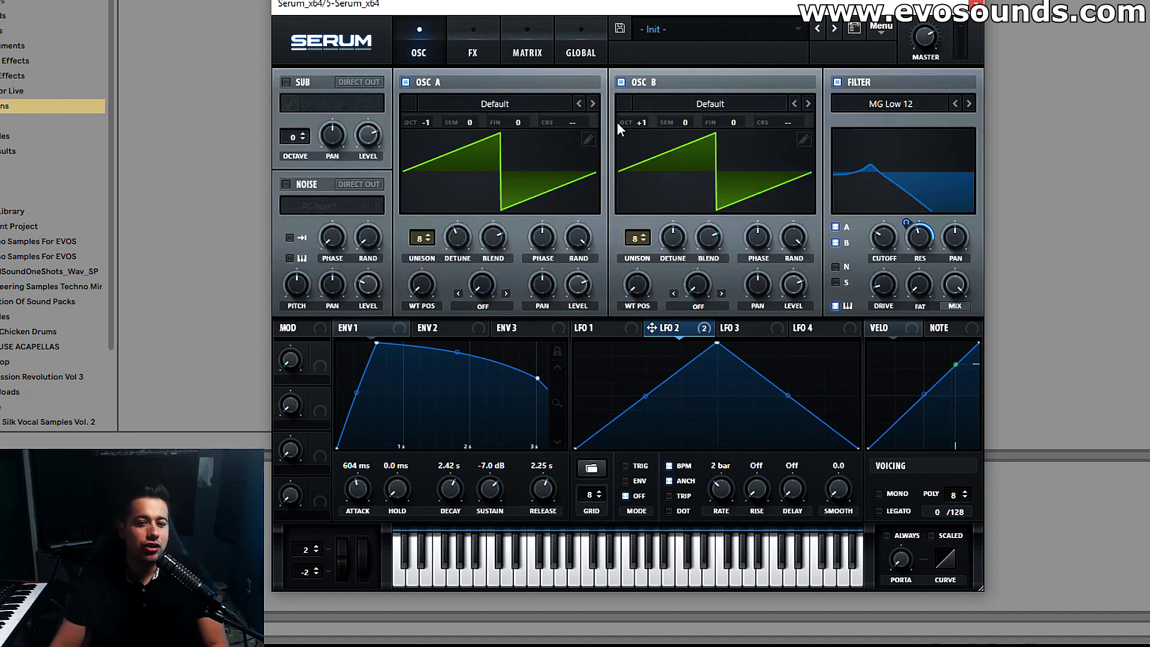
{"action": "left_click_drag", "start_coordinate": [872, 234], "coordinate": [891, 214]}
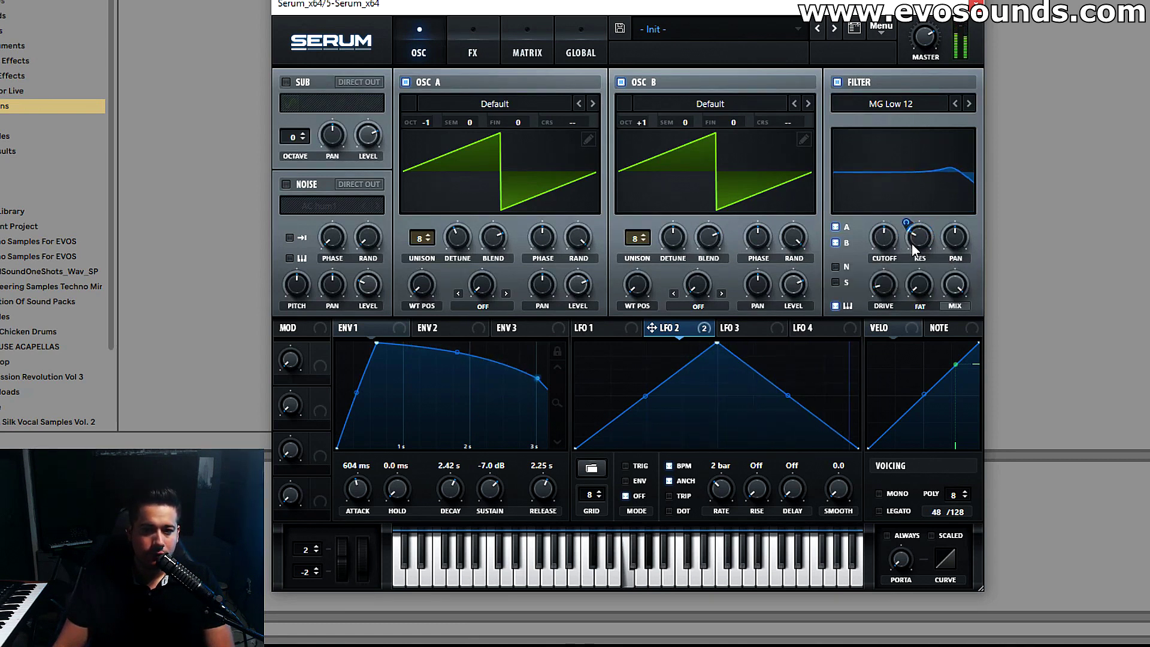
{"action": "left_click_drag", "start_coordinate": [884, 238], "coordinate": [877, 199]}
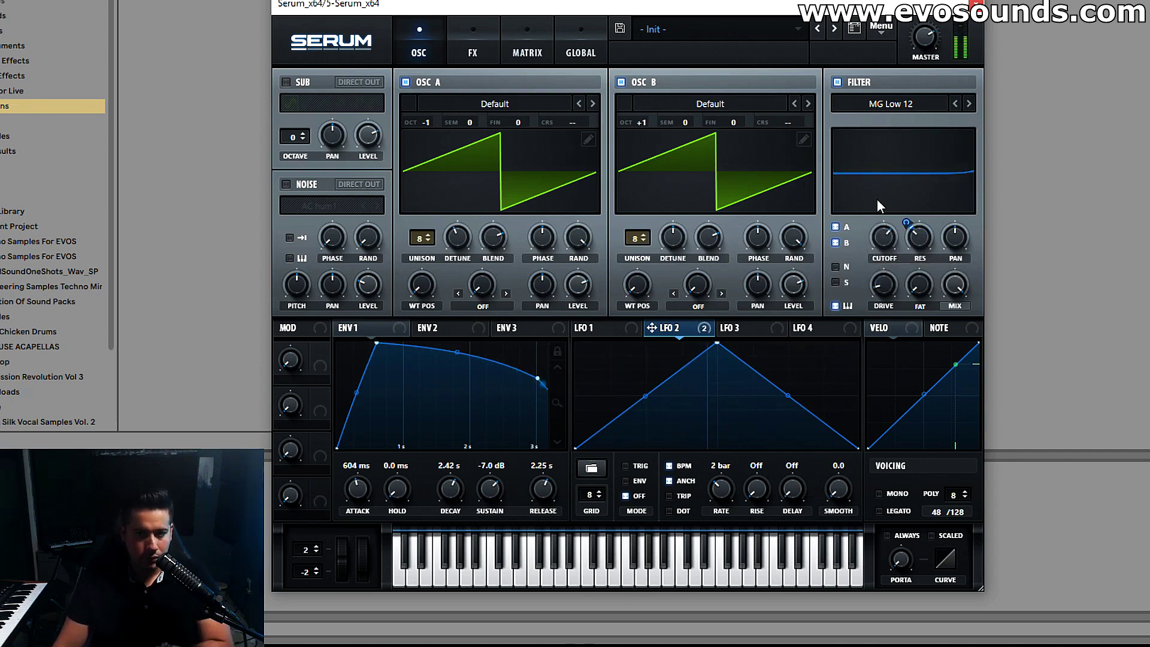
{"action": "left_click", "coordinate": [878, 29]}
Step: Set oscillator A's unison detune to about 0.35 and oscillator B's octave to 0
{"action": "left_click", "coordinate": [493, 240]}
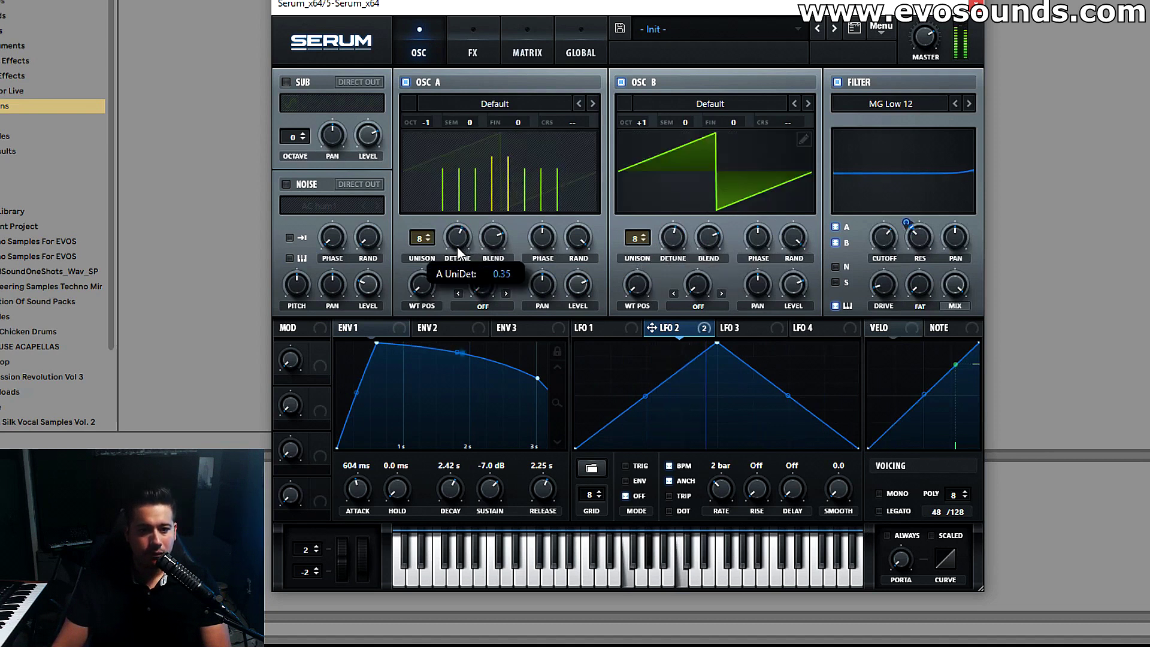
{"action": "mouse_move", "coordinate": [880, 245]}
{"action": "double_click", "coordinate": [642, 130]}
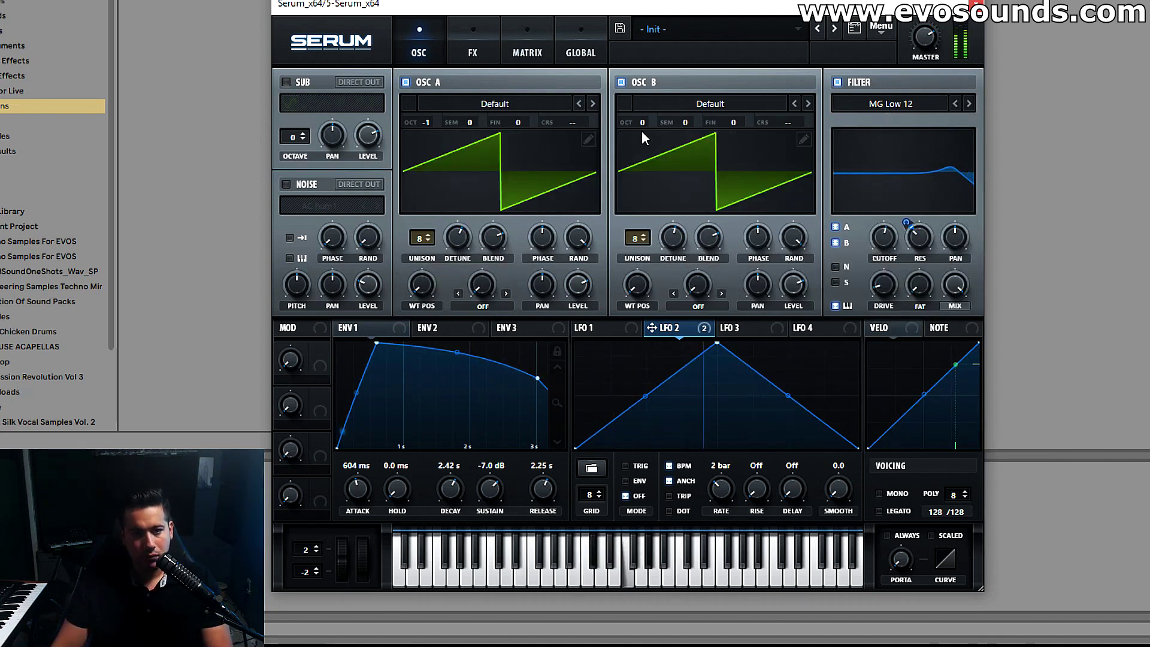
Step: Reset the patch to Init and load the Analog wavetable Basic Shapes into oscillator A
{"action": "left_click", "coordinate": [890, 29]}
{"action": "left_click", "coordinate": [896, 110]}
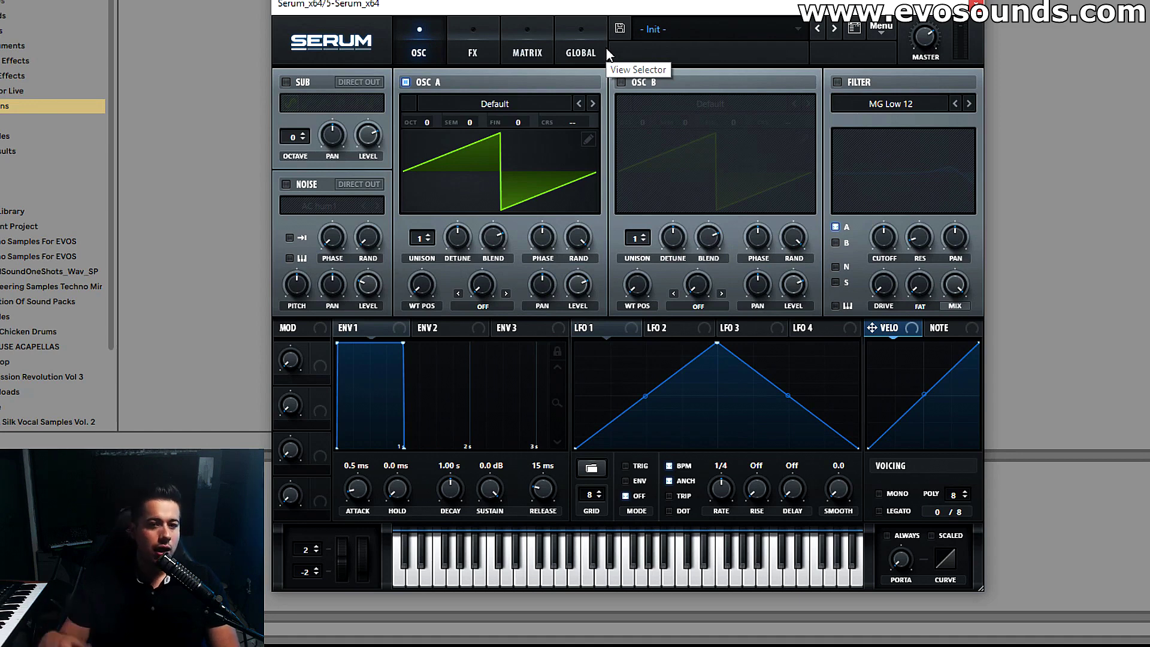
{"action": "left_click", "coordinate": [498, 103]}
{"action": "mouse_move", "coordinate": [505, 119]}
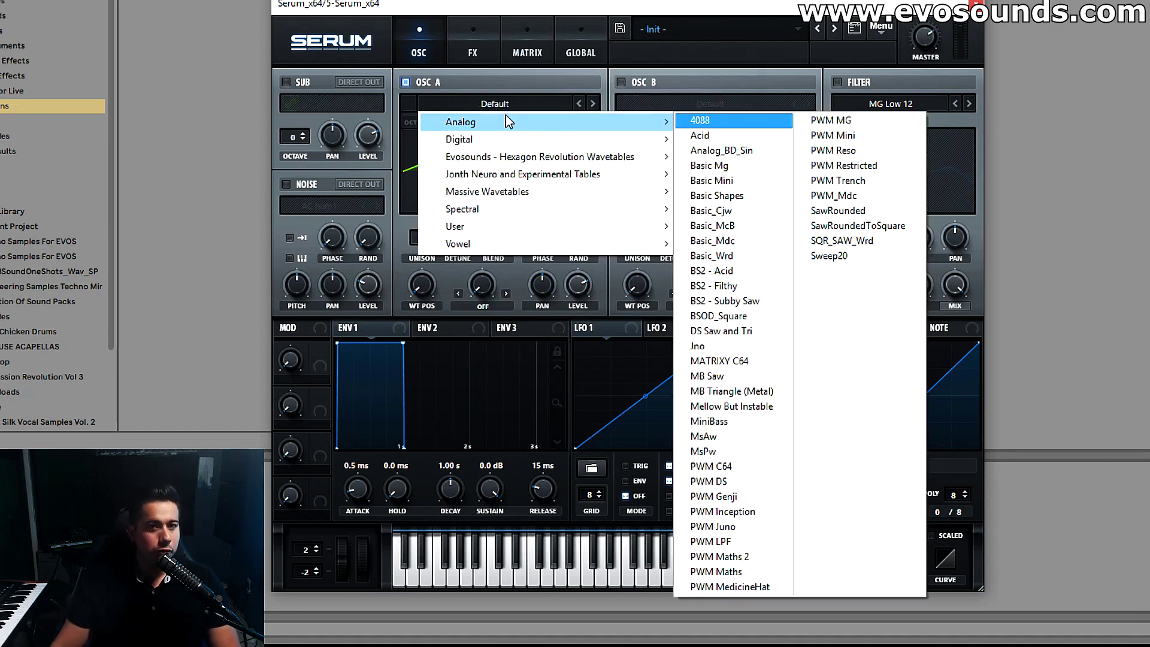
{"action": "left_click", "coordinate": [707, 150]}
{"action": "left_click", "coordinate": [588, 104]}
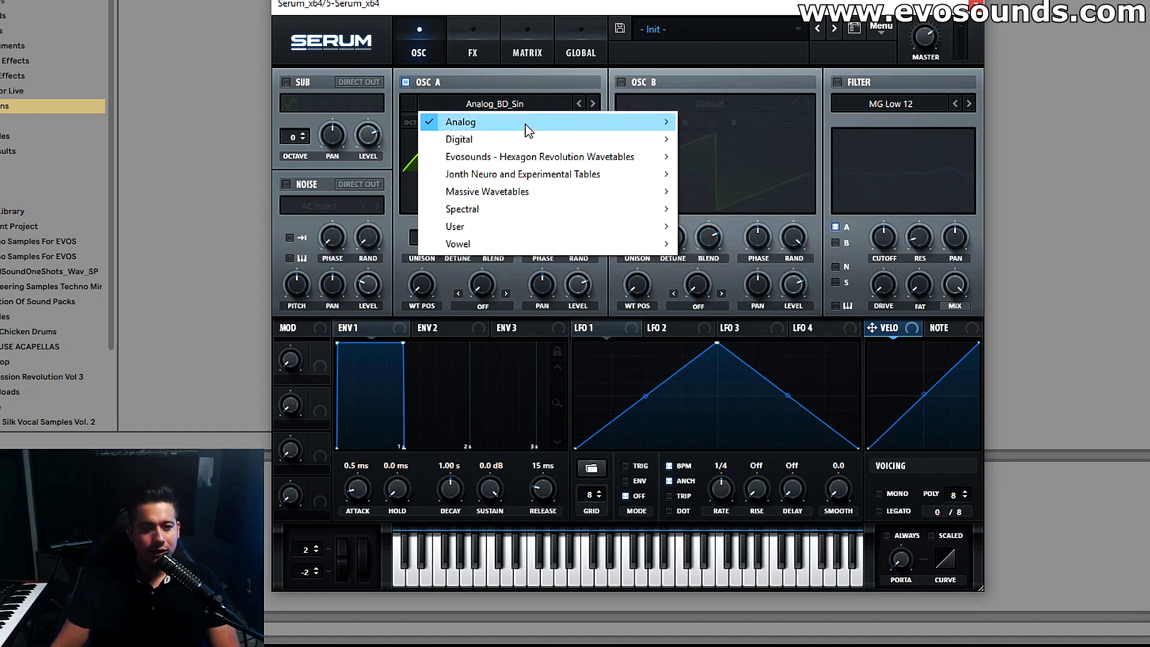
{"action": "mouse_move", "coordinate": [479, 120]}
{"action": "left_click", "coordinate": [718, 195]}
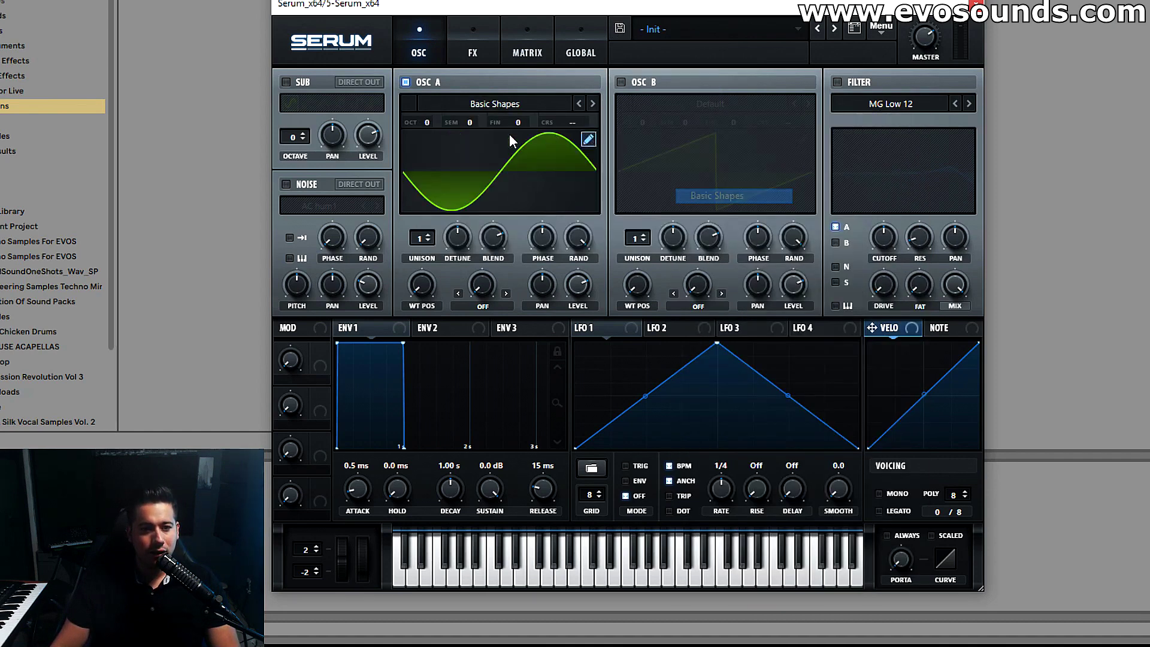
Step: Enable oscillator B with the Analog wavetable Basic Shapes and set its fine tuning to 18
{"action": "left_click", "coordinate": [621, 82]}
{"action": "left_click", "coordinate": [678, 105]}
{"action": "mouse_move", "coordinate": [688, 120]}
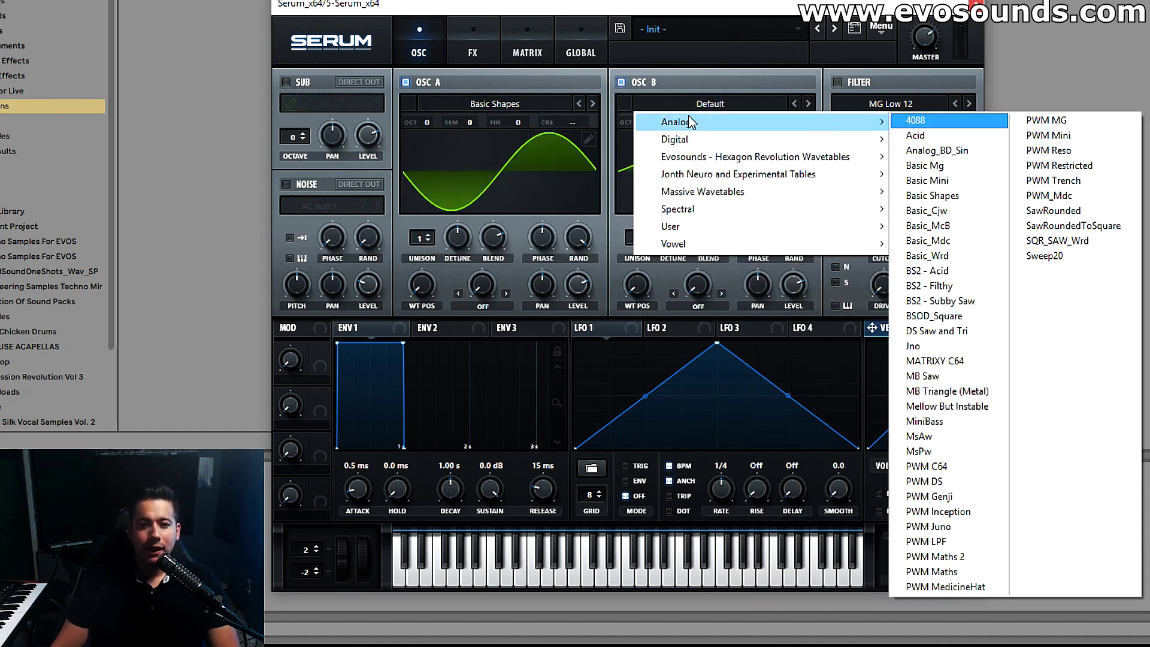
{"action": "left_click", "coordinate": [957, 197]}
{"action": "left_click_drag", "start_coordinate": [732, 123], "coordinate": [743, 112]}
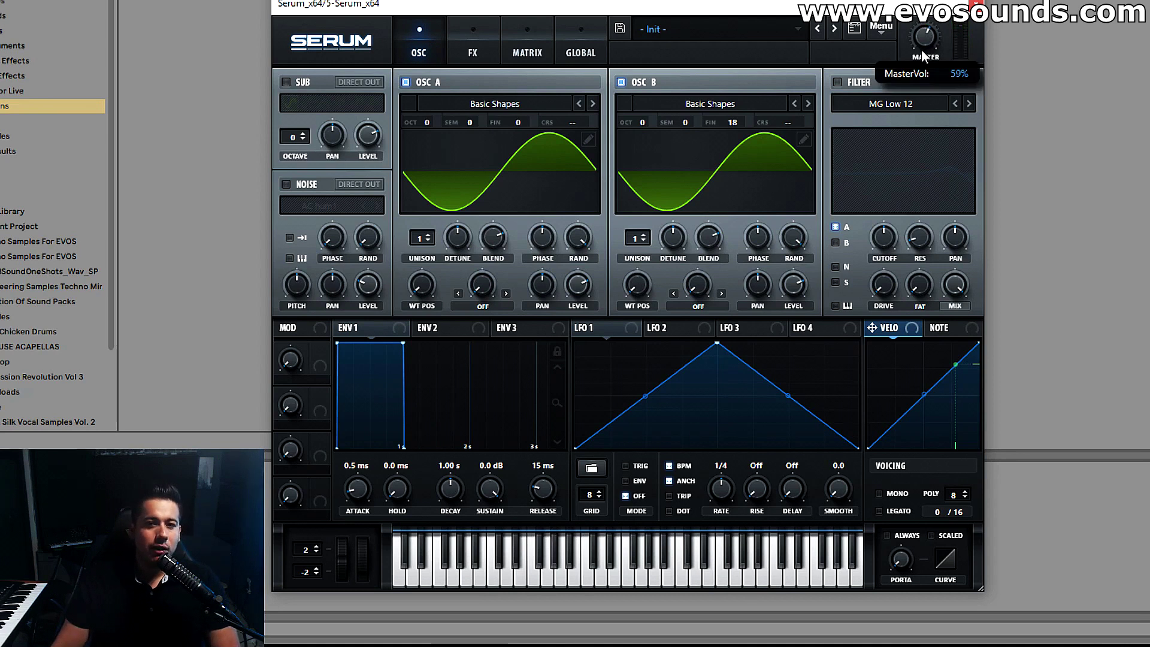
Step: Shape envelope 1 with a 1.09 s attack, 2.79 s decay, -4.2 dB sustain, 1.79 s release and a straight attack curve
{"action": "left_click", "coordinate": [360, 327]}
{"action": "left_click_drag", "start_coordinate": [370, 490], "coordinate": [370, 463]}
{"action": "left_click_drag", "start_coordinate": [544, 484], "coordinate": [552, 456]}
{"action": "left_click_drag", "start_coordinate": [490, 489], "coordinate": [473, 516]}
{"action": "left_click_drag", "start_coordinate": [451, 488], "coordinate": [455, 480]}
{"action": "left_click_drag", "start_coordinate": [532, 491], "coordinate": [462, 488]}
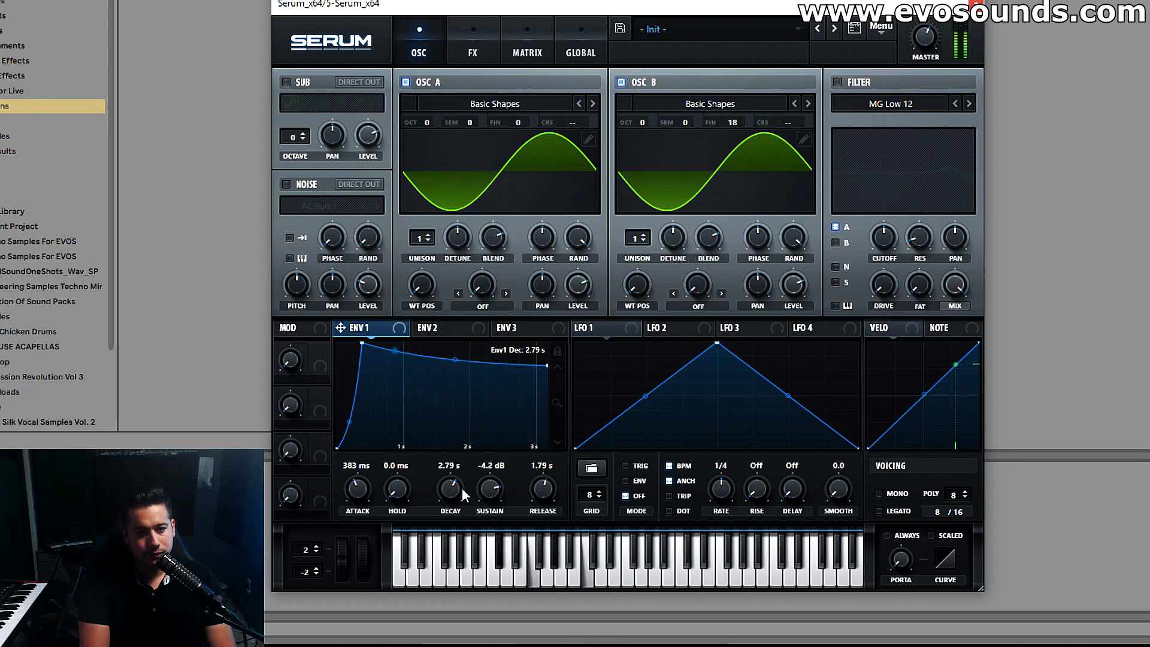
{"action": "double_click", "coordinate": [349, 422]}
{"action": "scroll", "coordinate": [362, 474], "scroll_direction": "up", "scroll_amount": 8}
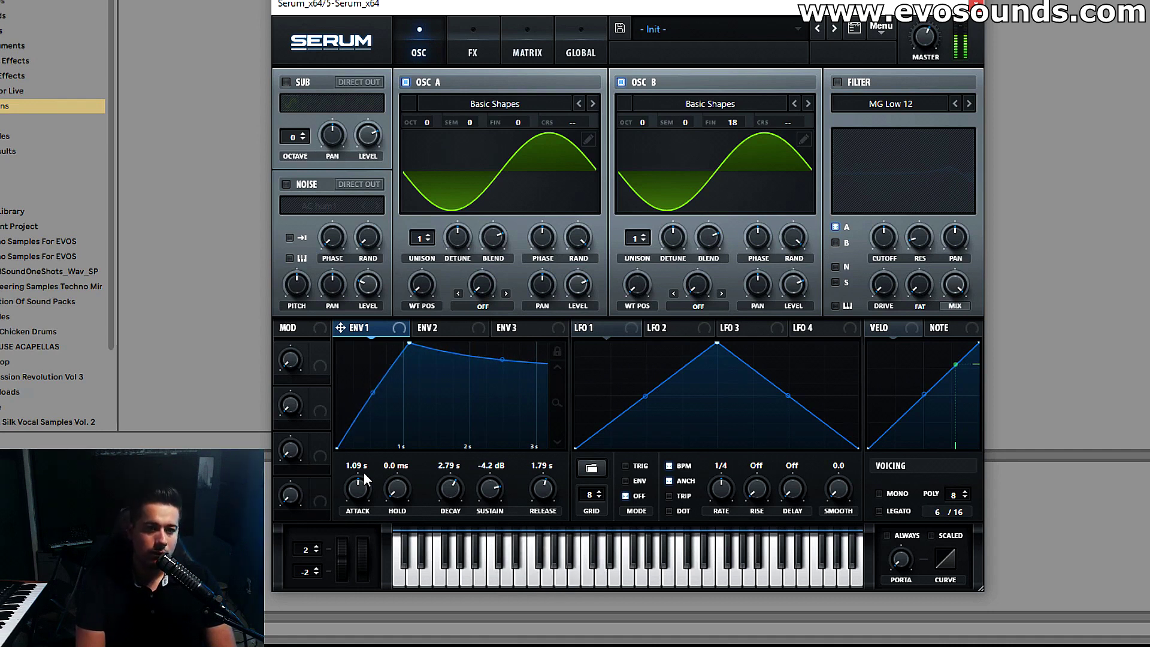
Step: Audition oscillator B one octave up with the Hall reverb switched on, and return its octave to 0
{"action": "left_click_drag", "start_coordinate": [642, 123], "coordinate": [650, 106]}
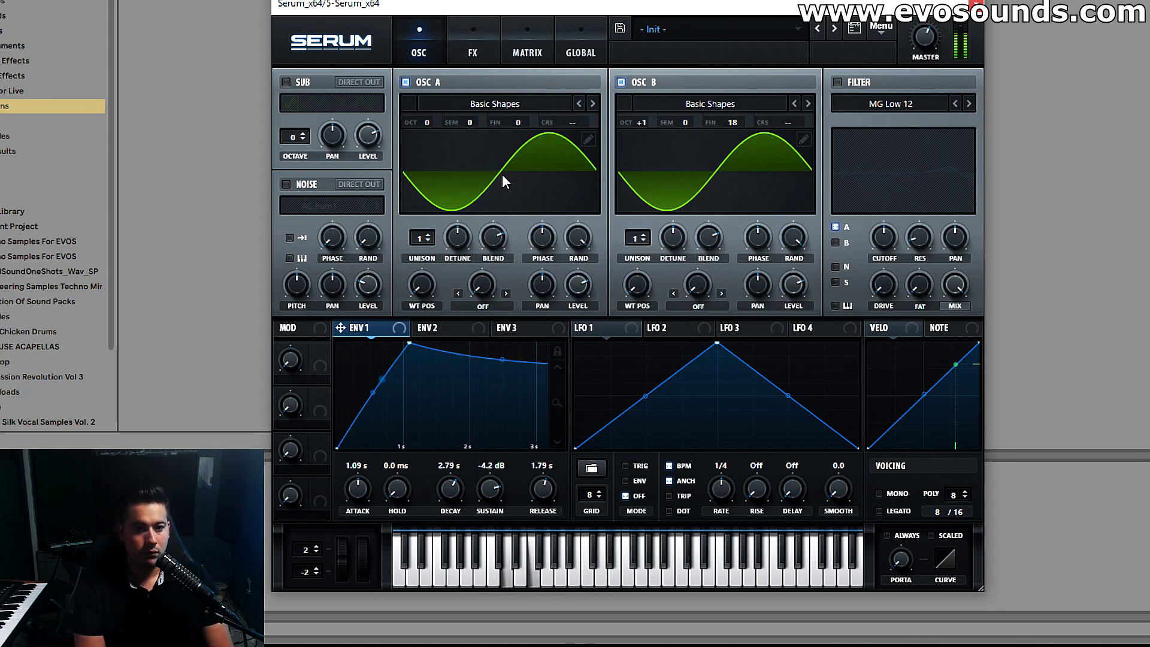
{"action": "left_click", "coordinate": [473, 45]}
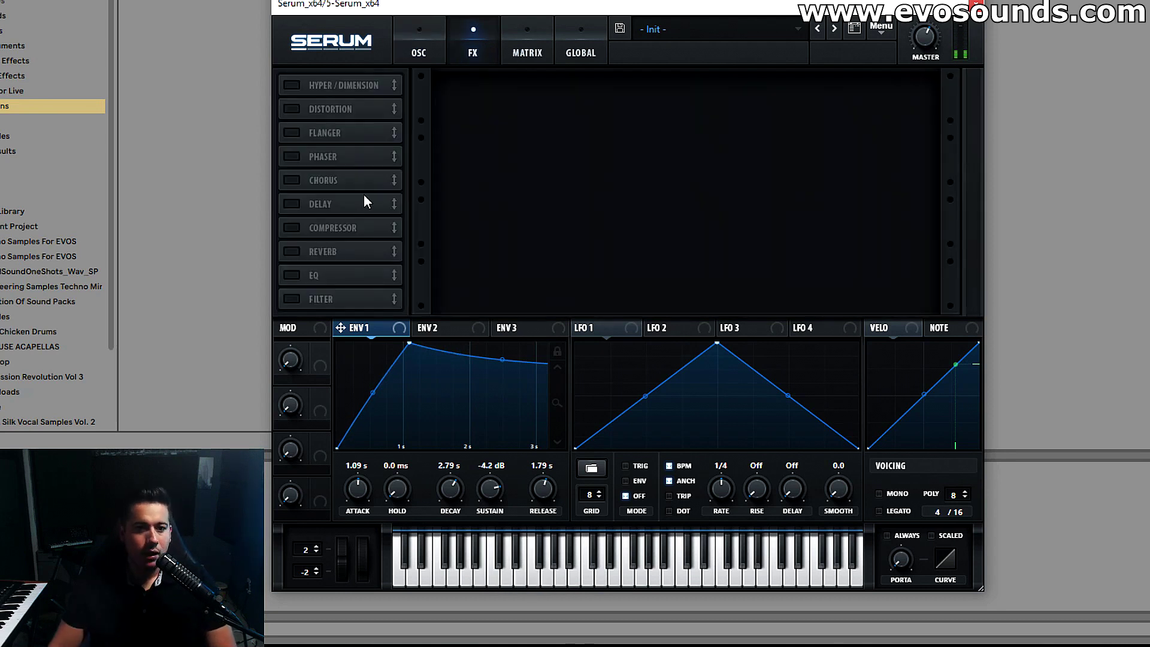
{"action": "left_click", "coordinate": [291, 252]}
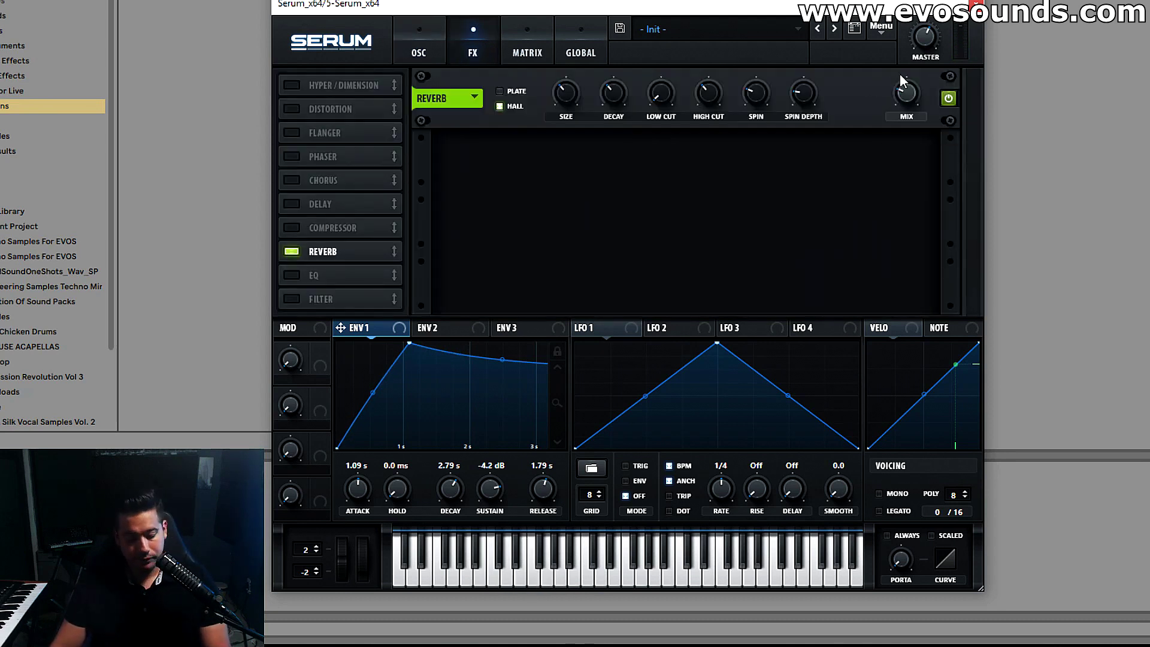
{"action": "left_click", "coordinate": [423, 46]}
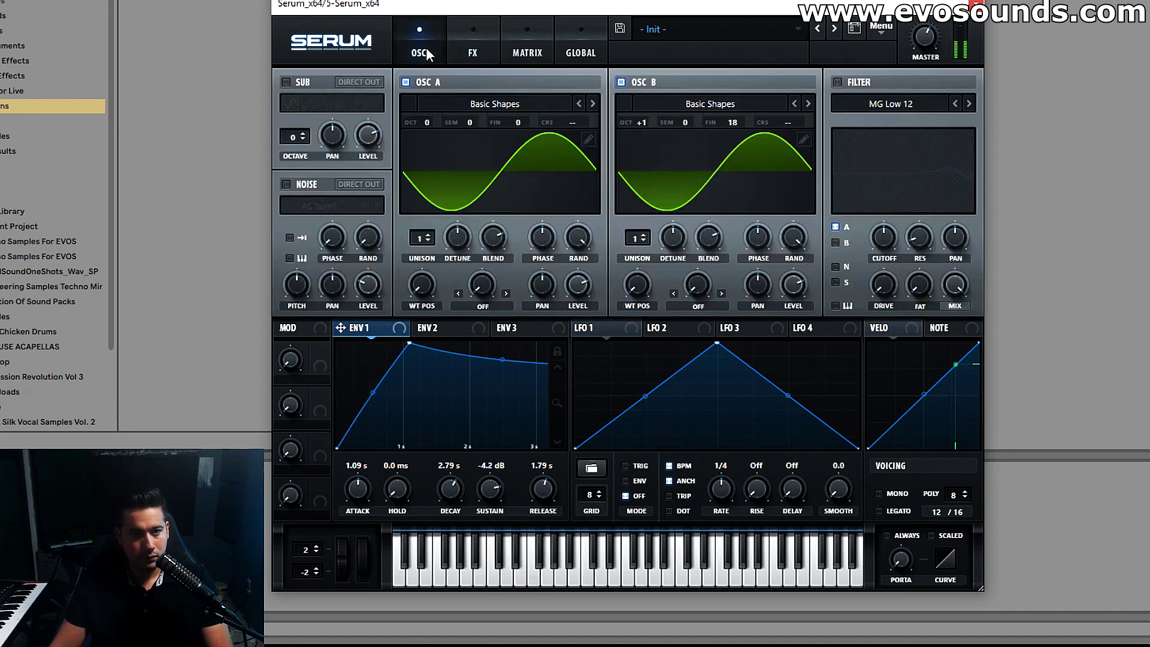
{"action": "left_click_drag", "start_coordinate": [642, 122], "coordinate": [642, 127]}
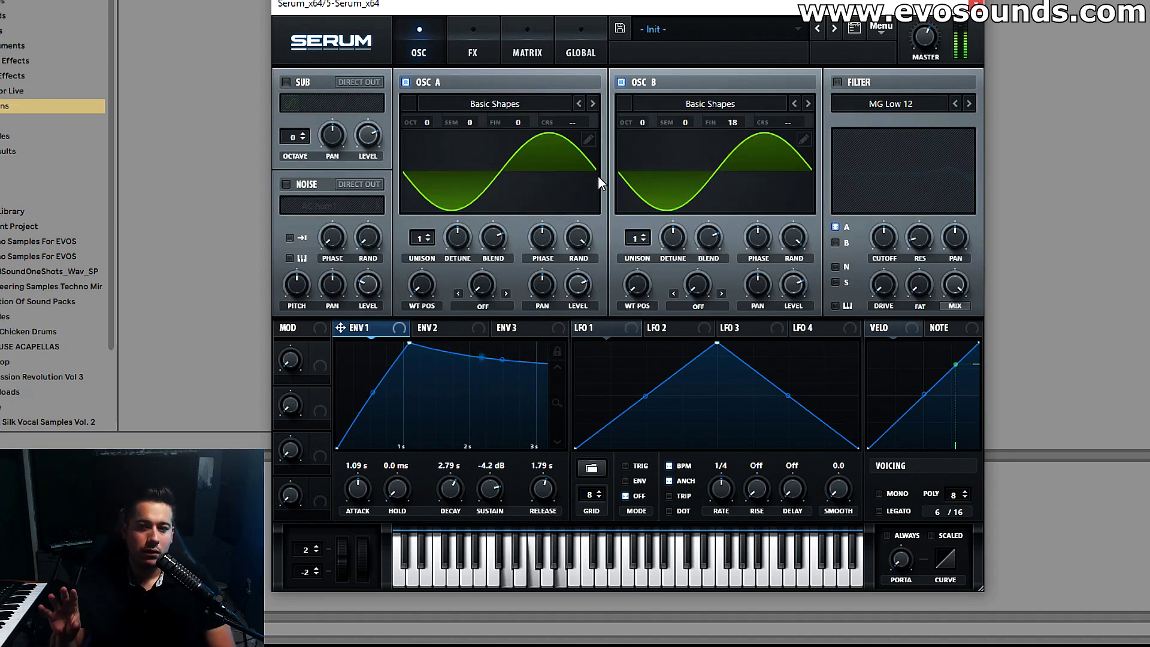
Step: Set unison to 2 voices on oscillator A and 3 on oscillator B, and reset oscillator B's fine tuning to 0
{"action": "left_click", "coordinate": [423, 238]}
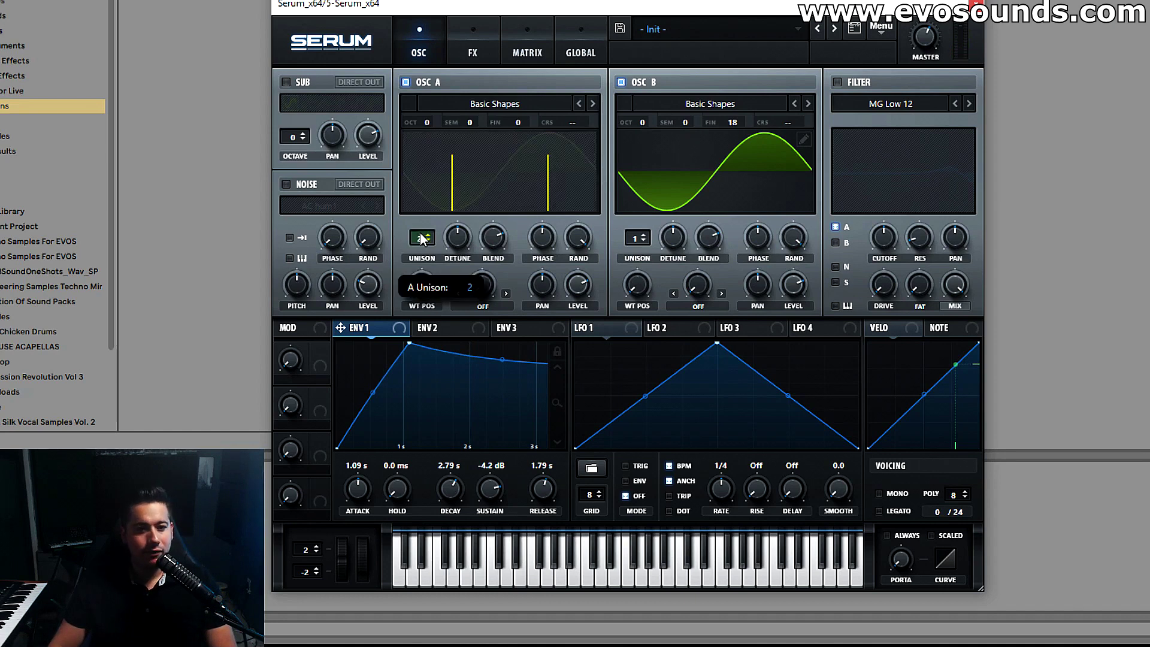
{"action": "left_click_drag", "start_coordinate": [638, 238], "coordinate": [652, 242]}
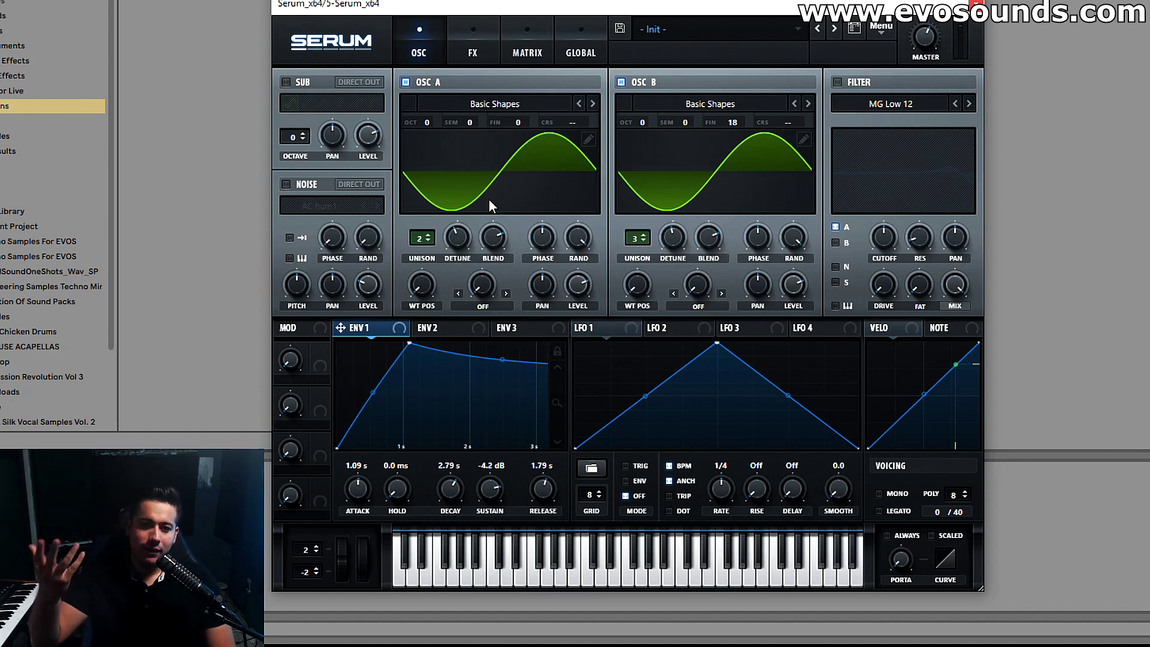
{"action": "right_click", "coordinate": [731, 119]}
{"action": "left_click", "coordinate": [778, 207]}
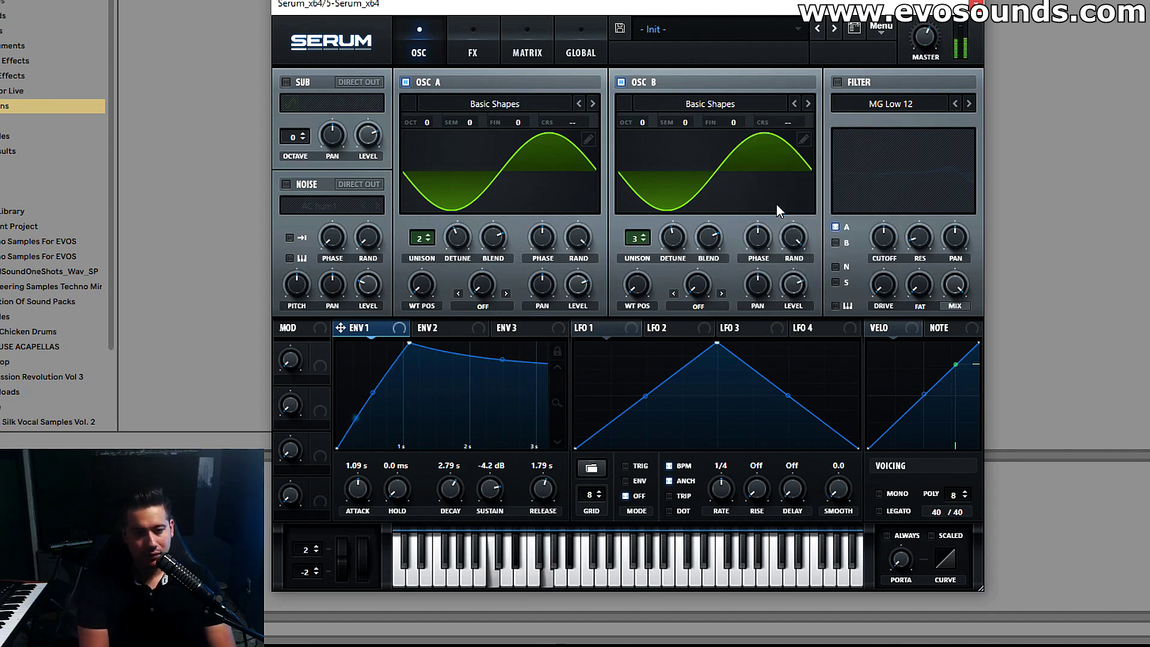
Step: Reduce both oscillators to one unison voice, and try oscillator B at octave +1 before returning it to 0
{"action": "left_click", "coordinate": [428, 241]}
{"action": "left_click_drag", "start_coordinate": [627, 240], "coordinate": [624, 253]}
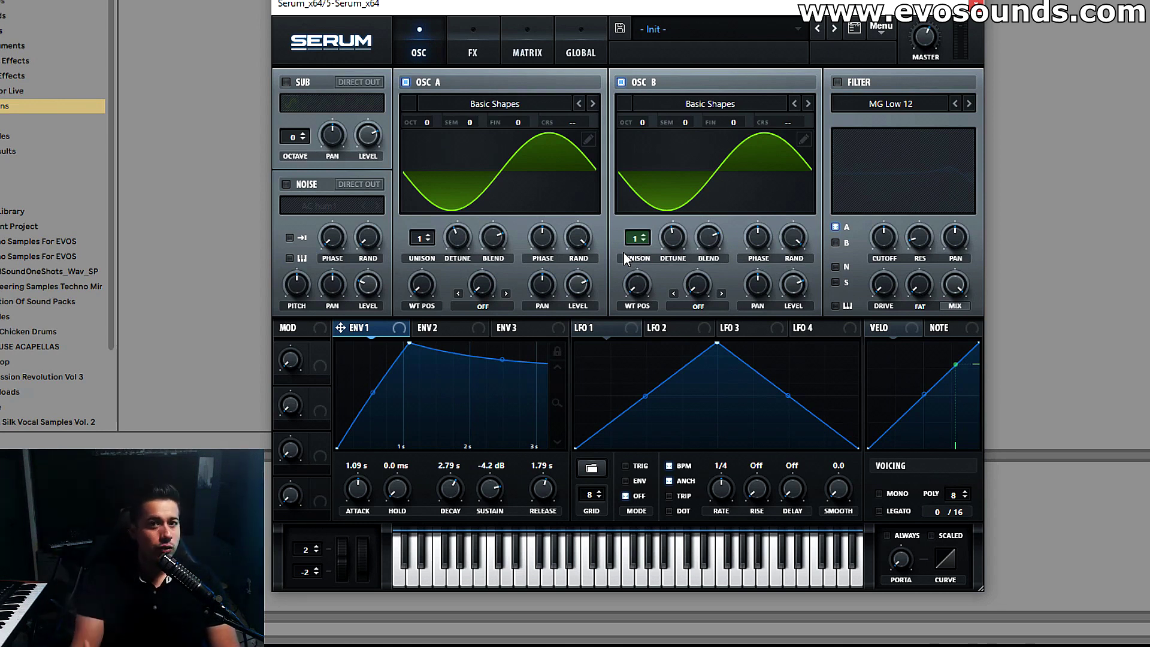
{"action": "left_click_drag", "start_coordinate": [642, 118], "coordinate": [649, 113]}
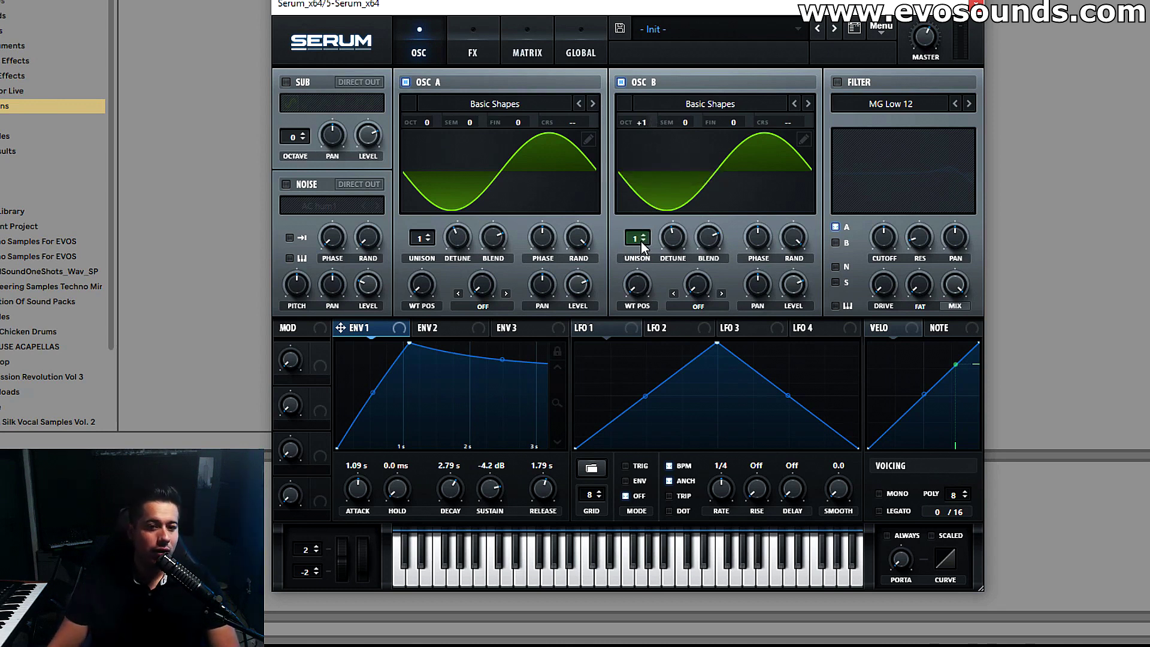
{"action": "left_click_drag", "start_coordinate": [642, 127], "coordinate": [635, 131]}
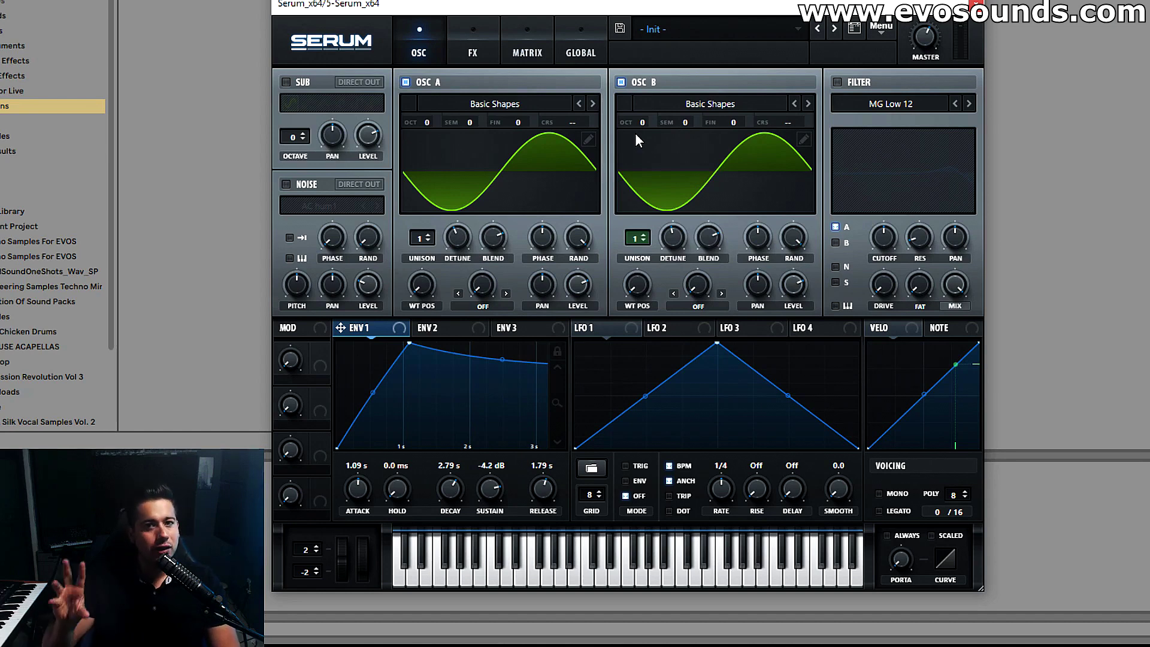
Step: Keep Basic Shapes on oscillator A and move both oscillators' wavetable positions to the saw shape
{"action": "left_click", "coordinate": [495, 105]}
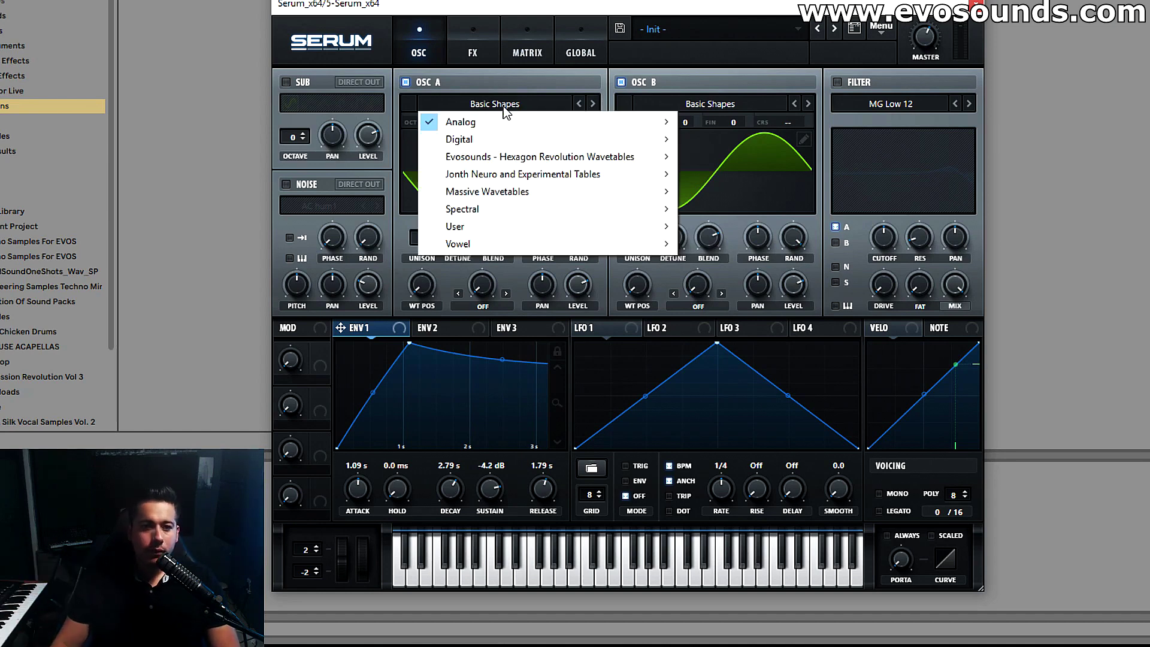
{"action": "mouse_move", "coordinate": [473, 121]}
{"action": "left_click", "coordinate": [717, 195]}
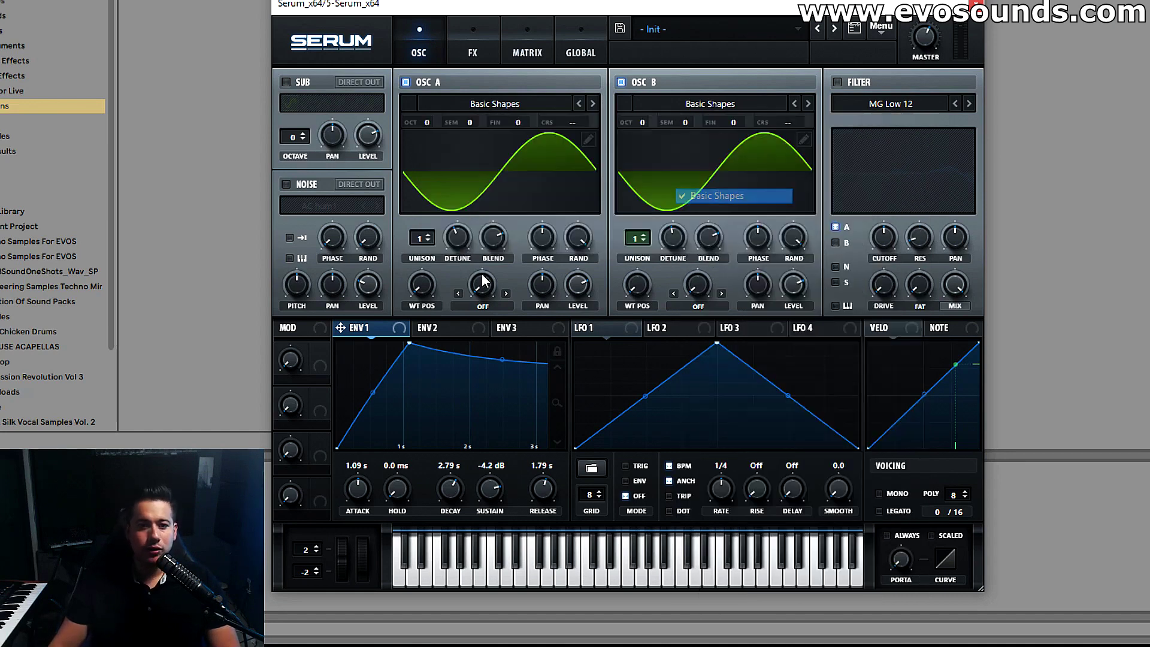
{"action": "left_click_drag", "start_coordinate": [430, 280], "coordinate": [443, 255]}
{"action": "left_click_drag", "start_coordinate": [637, 282], "coordinate": [642, 258]}
Step: Enable the MG Low 12 filter on both oscillators with a raised cutoff, and set oscillator B's fine tuning to 24
{"action": "left_click", "coordinate": [837, 82]}
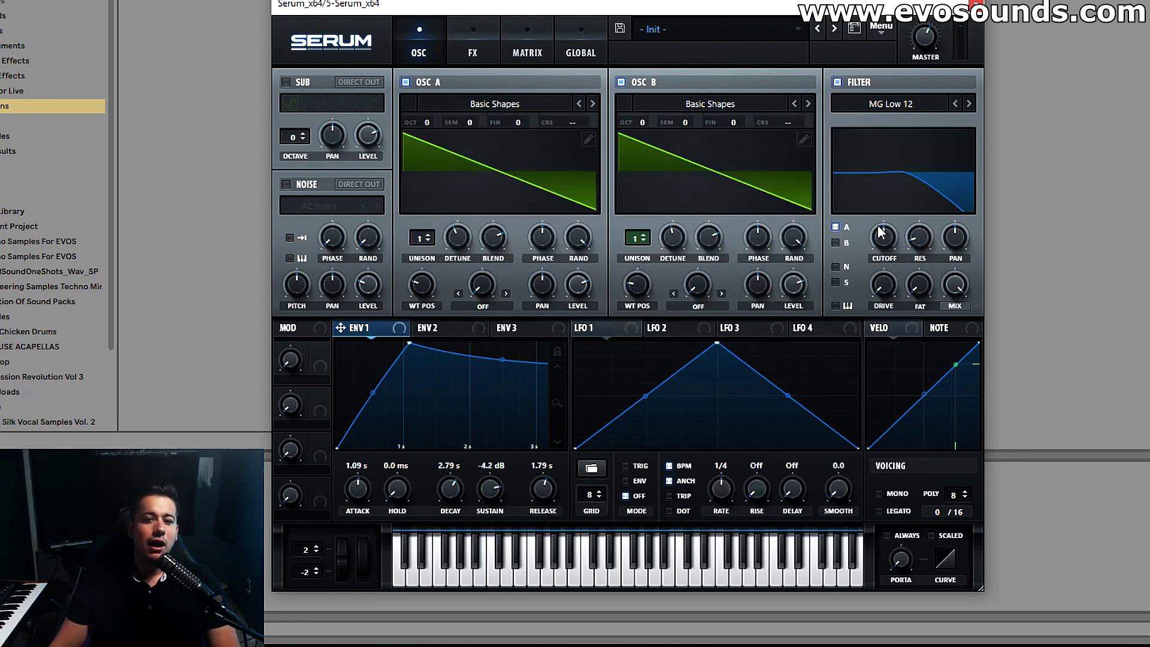
{"action": "left_click_drag", "start_coordinate": [732, 123], "coordinate": [742, 106]}
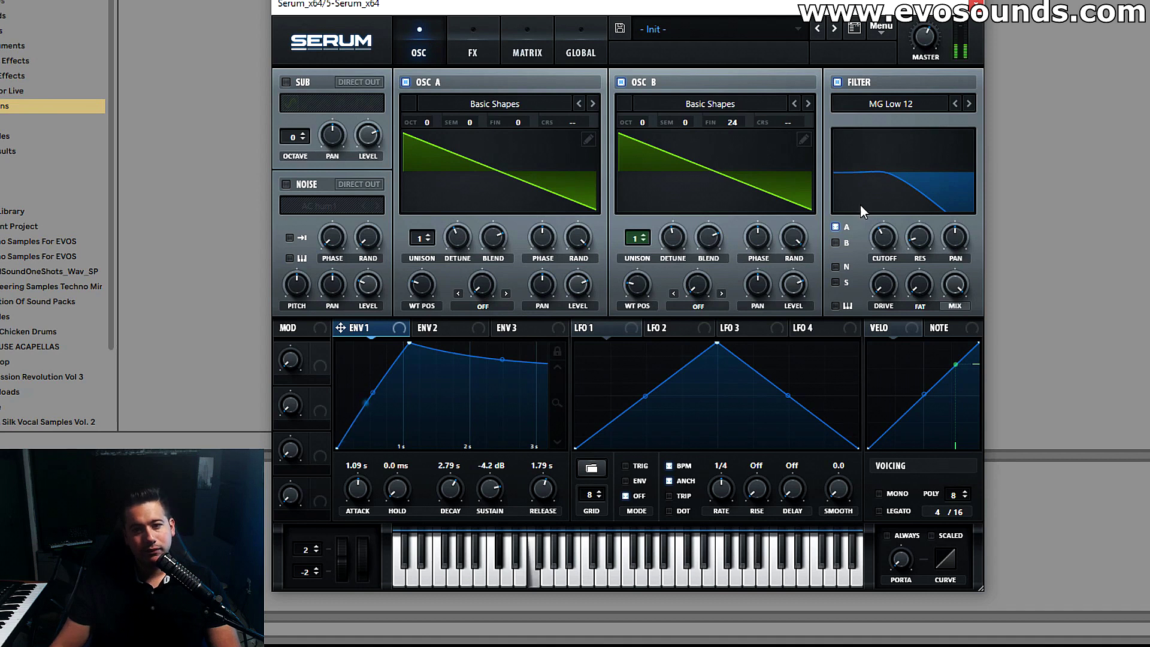
{"action": "left_click", "coordinate": [854, 242]}
{"action": "left_click_drag", "start_coordinate": [882, 236], "coordinate": [912, 214]}
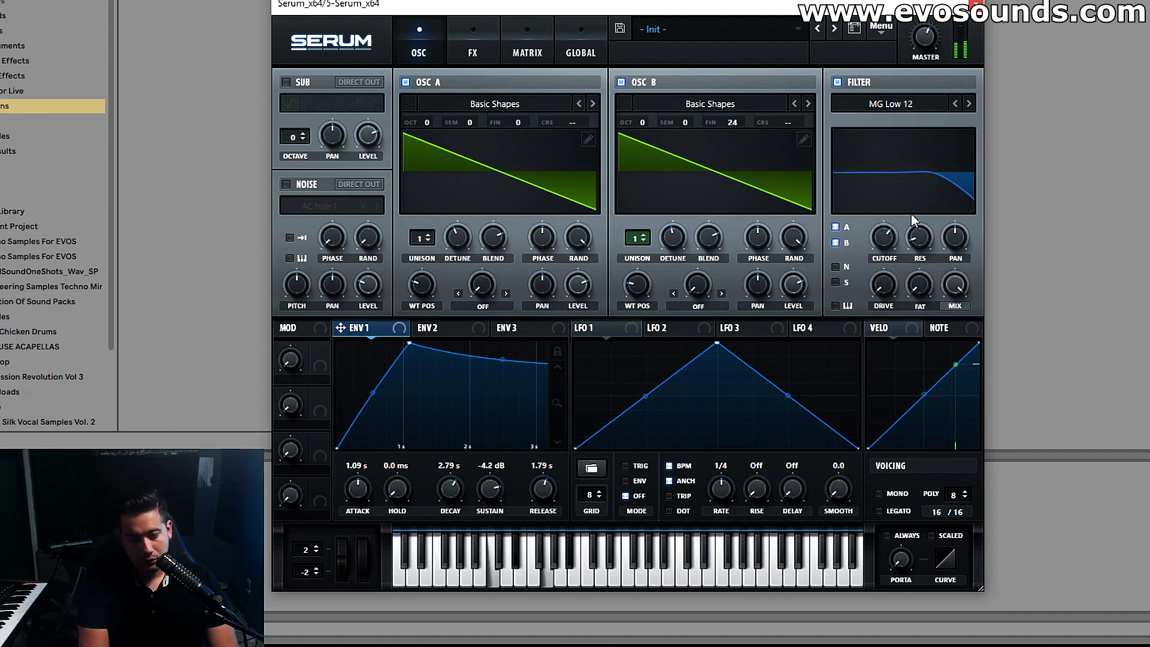
{"action": "left_click_drag", "start_coordinate": [899, 241], "coordinate": [900, 227]}
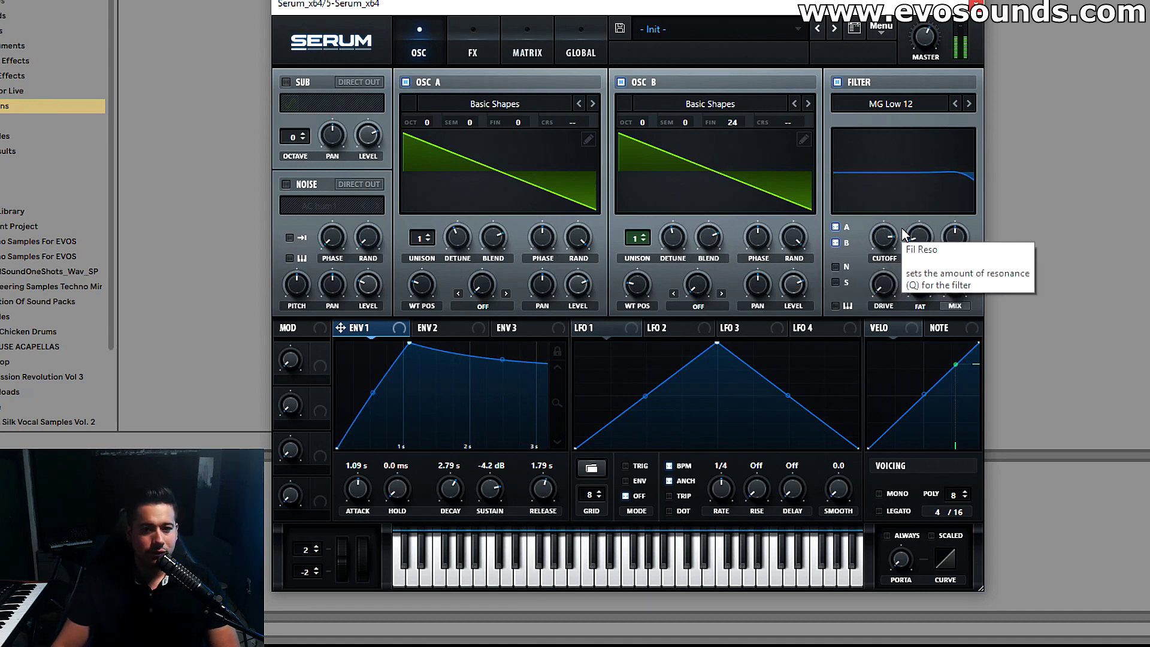
Step: Switch the Reverb effect off and set oscillator B's fine tuning to 20
{"action": "left_click", "coordinate": [474, 48]}
{"action": "left_click", "coordinate": [291, 251]}
{"action": "left_click", "coordinate": [409, 53]}
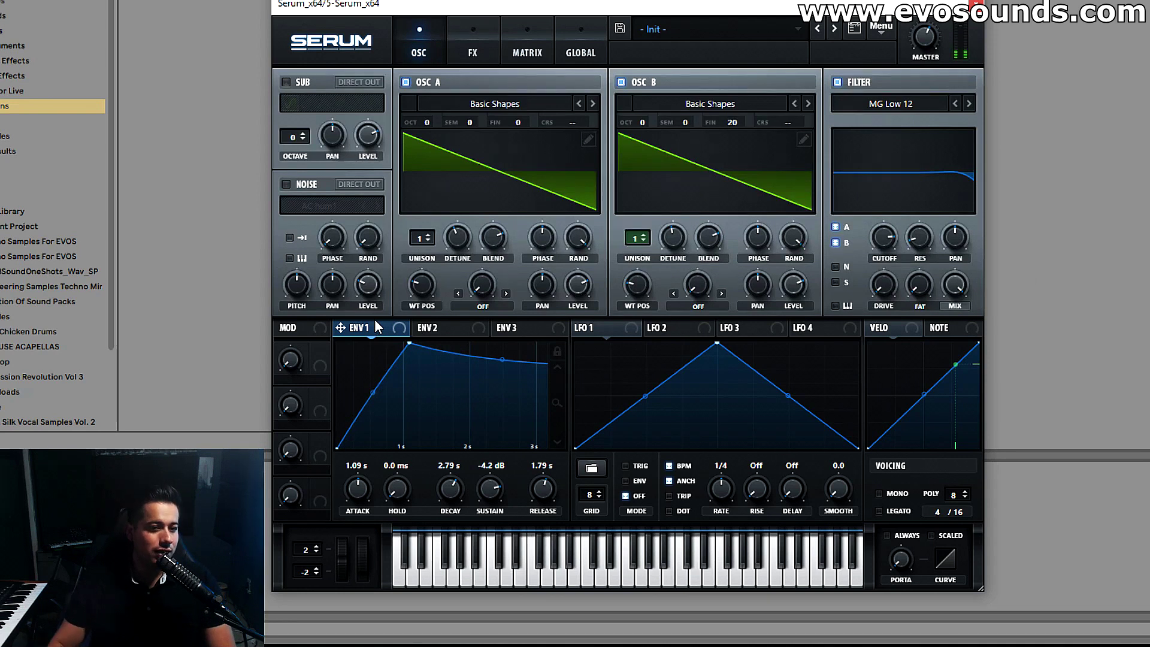
Step: Tighten envelope 1 to a 44 ms attack, 1.19 s decay, -1.3 dB sustain and 7.7 ms release
{"action": "left_click_drag", "start_coordinate": [373, 473], "coordinate": [346, 505]}
{"action": "left_click_drag", "start_coordinate": [540, 491], "coordinate": [517, 515]}
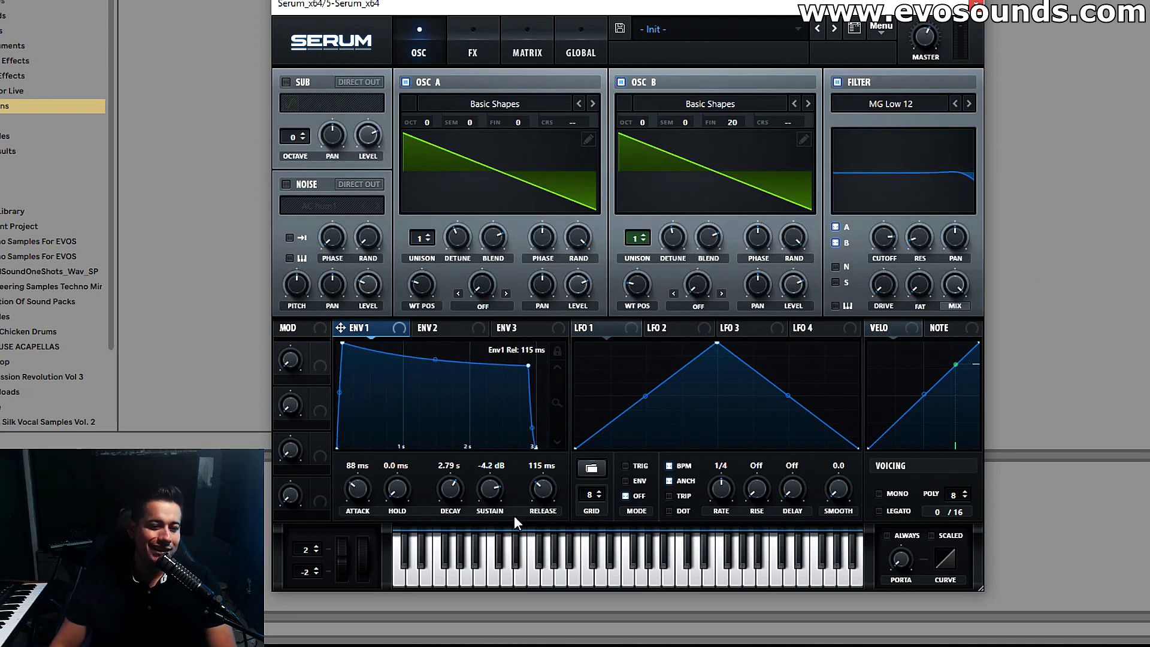
{"action": "left_click_drag", "start_coordinate": [456, 488], "coordinate": [498, 462]}
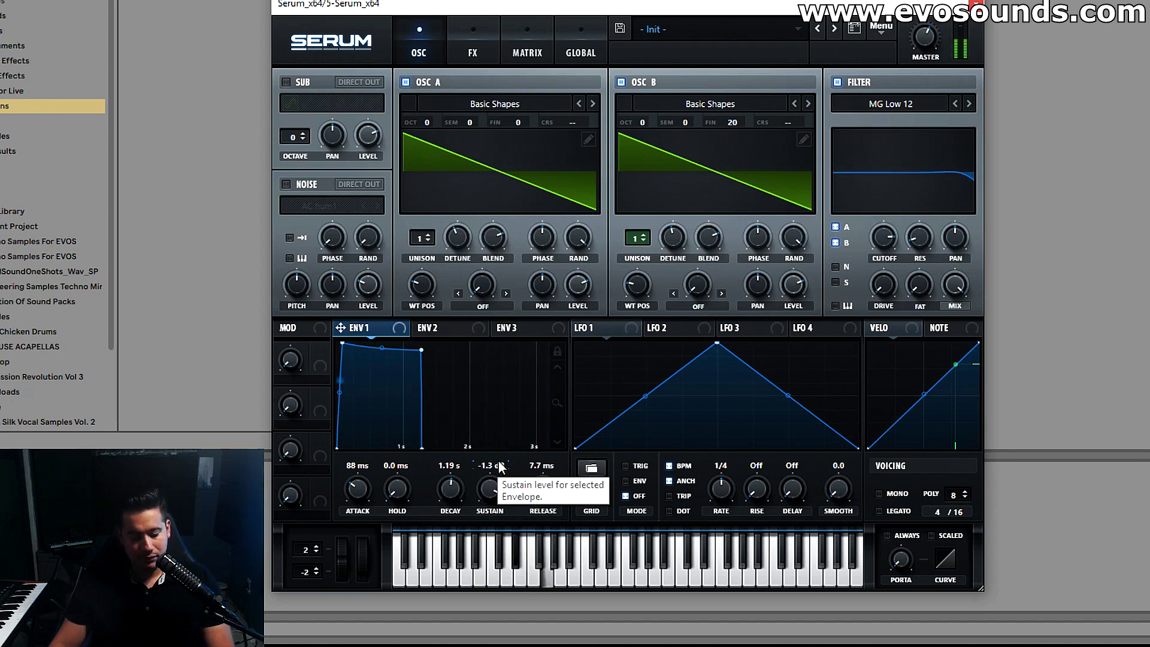
{"action": "left_click_drag", "start_coordinate": [362, 494], "coordinate": [357, 504]}
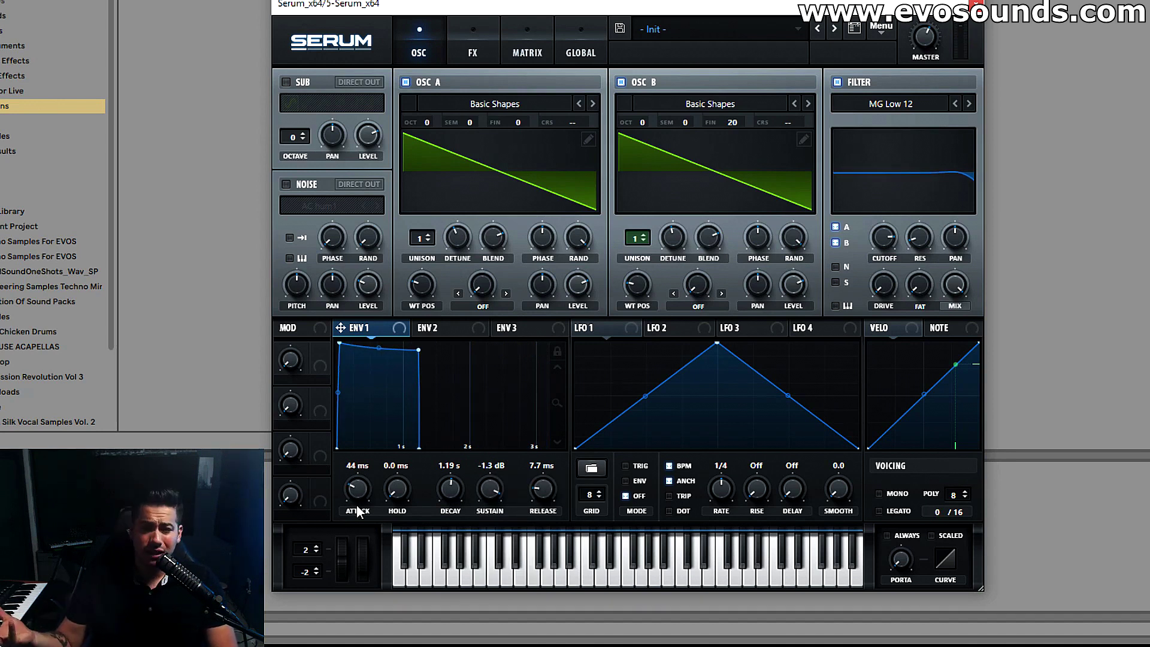
Step: From a fresh Init patch, load the Spectral wavetable Monster 3 [SL] into oscillator A with LFO 1 modulating its wavetable position
{"action": "left_click", "coordinate": [881, 27]}
{"action": "left_click", "coordinate": [925, 109]}
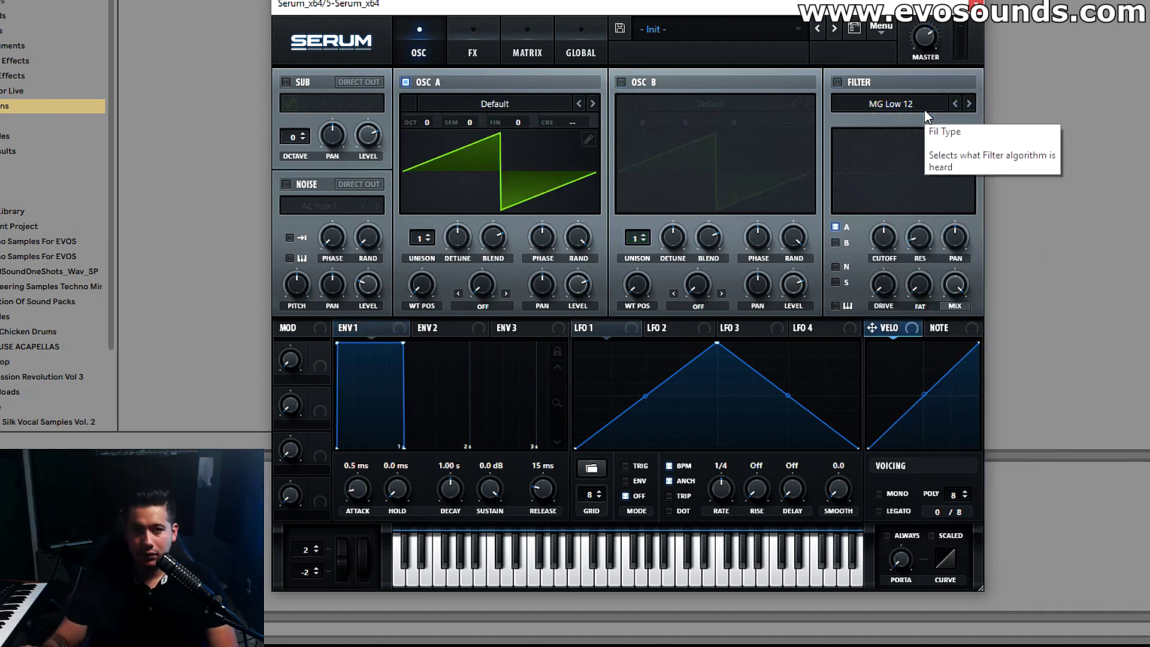
{"action": "left_click", "coordinate": [498, 105]}
{"action": "mouse_move", "coordinate": [513, 144]}
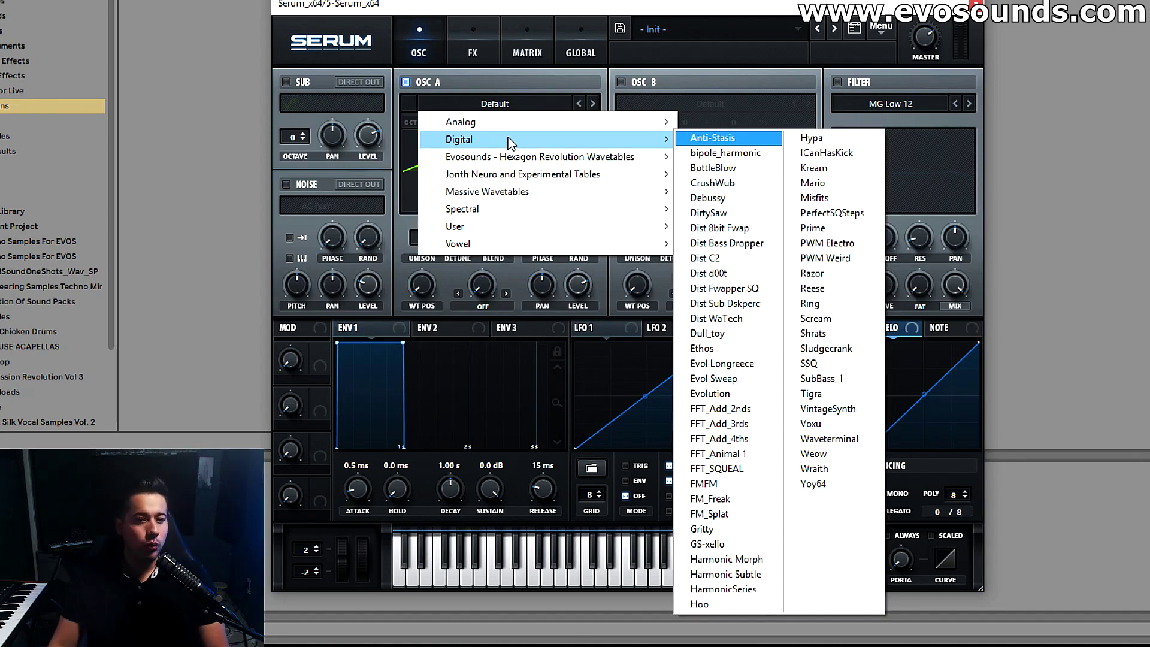
{"action": "mouse_move", "coordinate": [558, 211]}
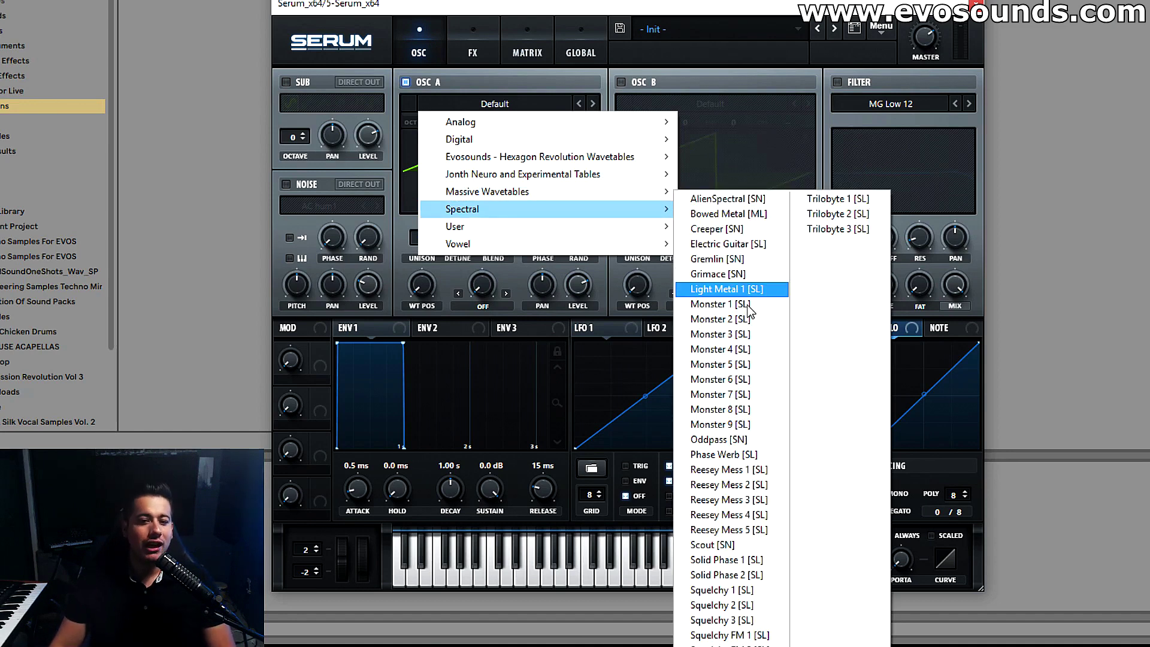
{"action": "left_click", "coordinate": [729, 334]}
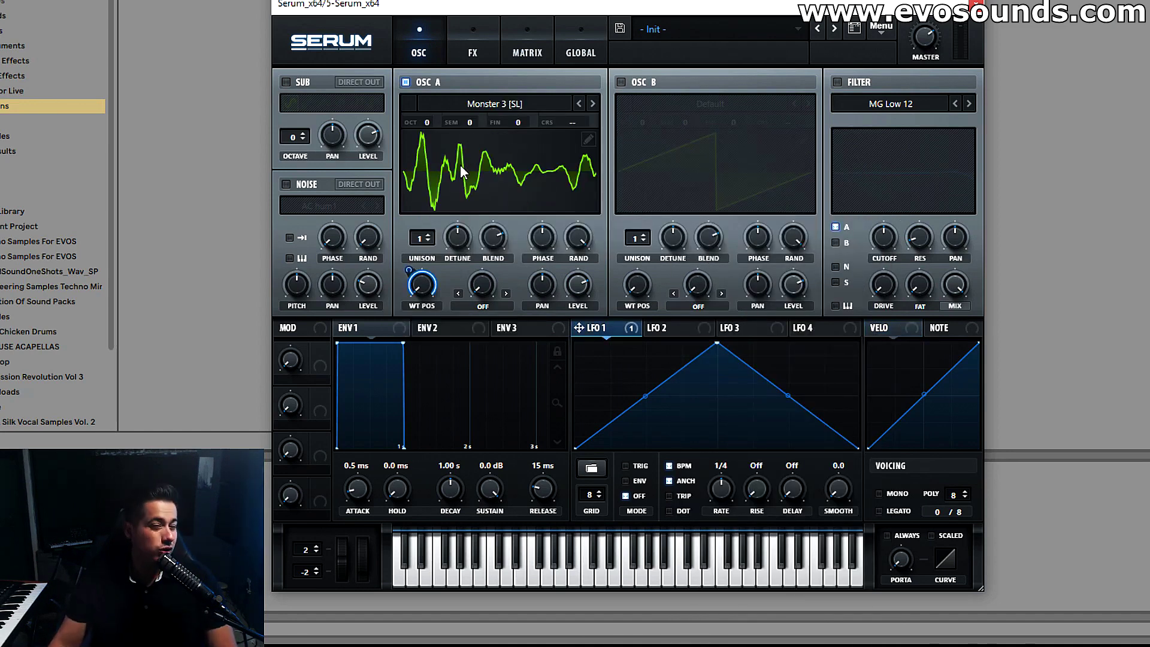
Step: Set oscillator A to 8 unison voices, and switch on the MG Low 12 filter and the Hall reverb
{"action": "left_click_drag", "start_coordinate": [423, 238], "coordinate": [422, 207]}
{"action": "left_click", "coordinate": [838, 82]}
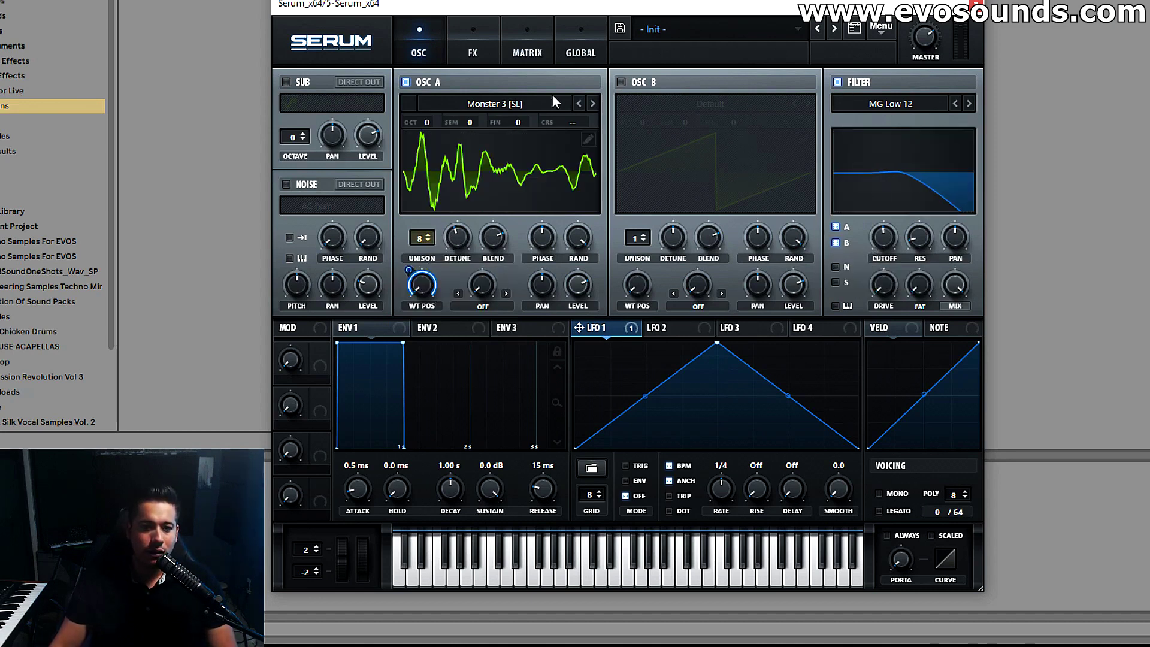
{"action": "left_click", "coordinate": [473, 45]}
{"action": "left_click", "coordinate": [292, 251]}
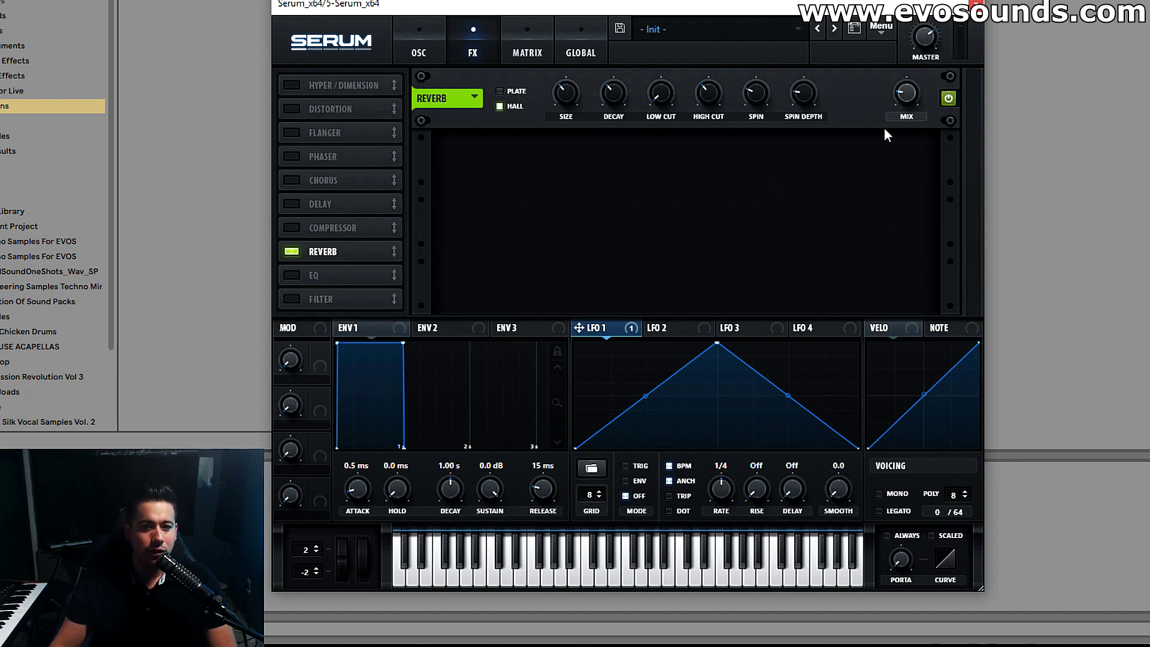
Step: Slow LFO 1's rate to 2 bar and raise the filter cutoff
{"action": "mouse_move", "coordinate": [920, 96]}
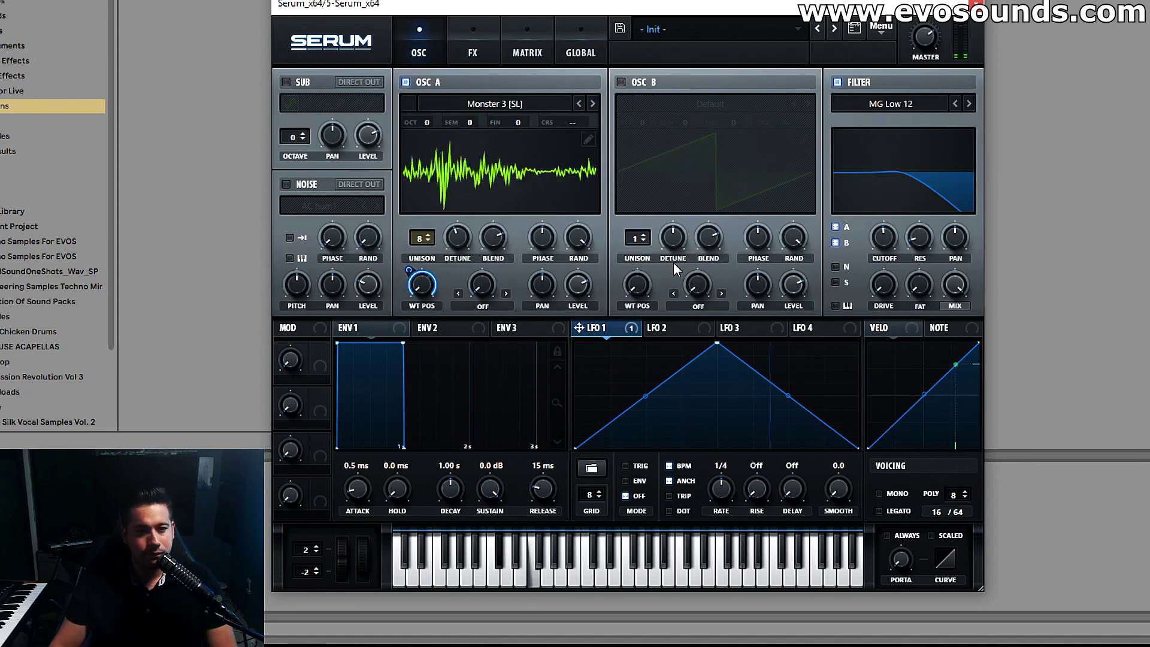
{"action": "left_click_drag", "start_coordinate": [713, 486], "coordinate": [706, 491]}
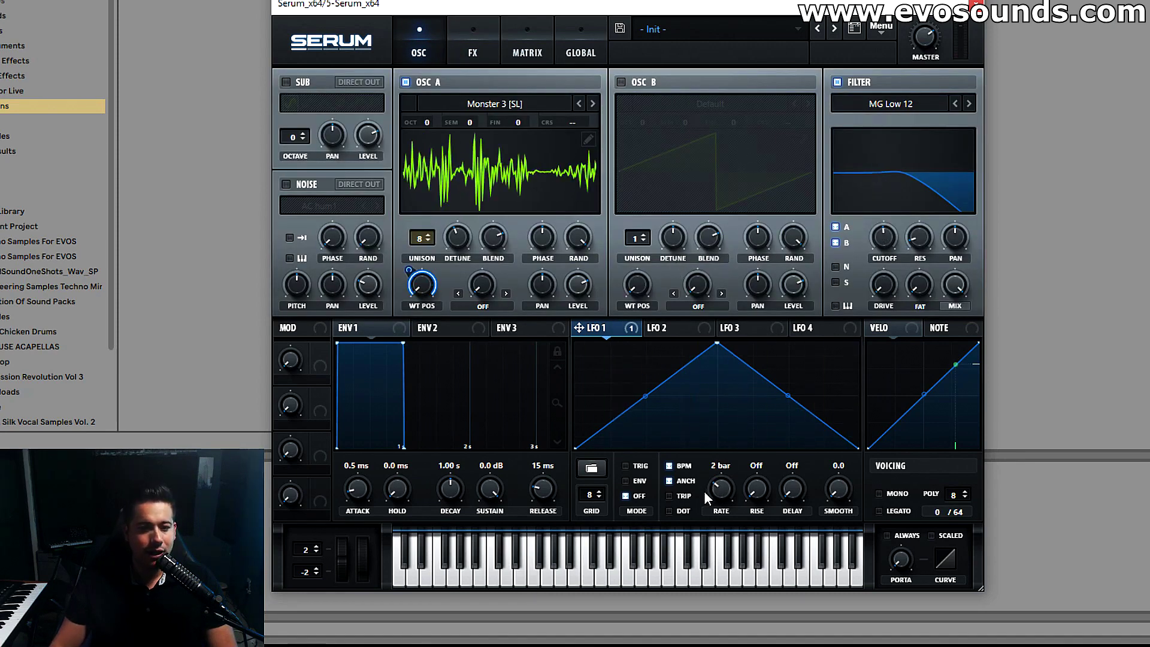
{"action": "mouse_move", "coordinate": [891, 235]}
{"action": "left_click_drag", "start_coordinate": [890, 235], "coordinate": [897, 225]}
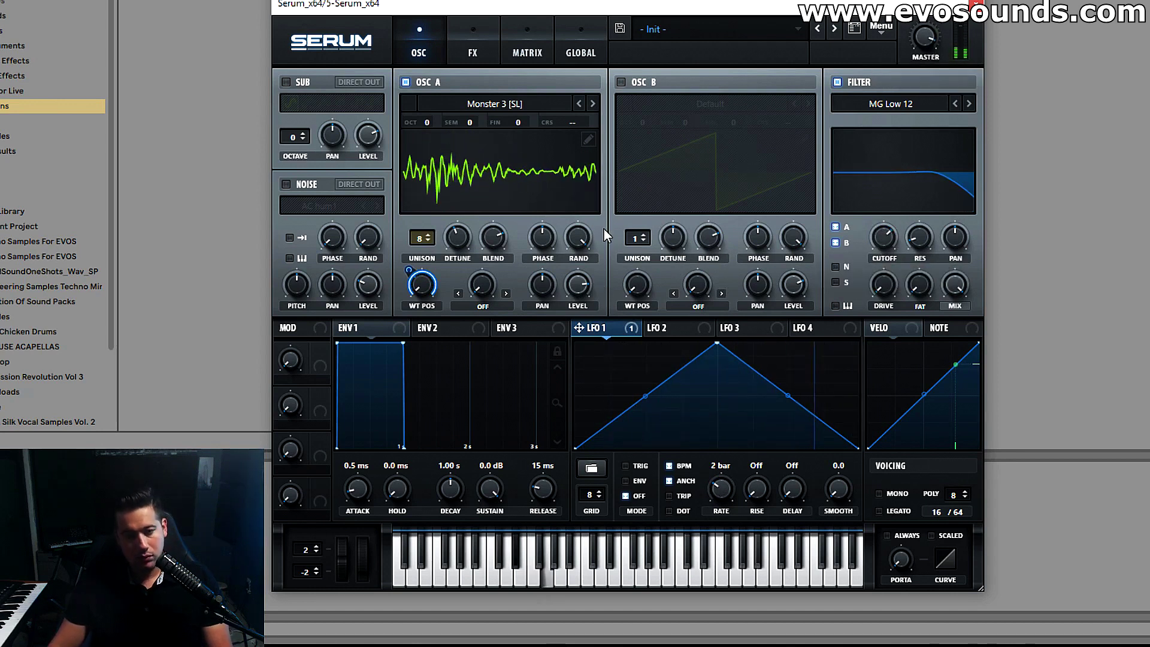
Step: Shape envelope 1 with a 1.47 s attack, 3.33 s decay, -2.0 dB sustain and 1.09 s release
{"action": "mouse_move", "coordinate": [364, 473]}
{"action": "left_mouse_down"}
{"action": "mouse_move", "coordinate": [516, 487]}
{"action": "mouse_move", "coordinate": [459, 485]}
{"action": "mouse_move", "coordinate": [488, 502]}
{"action": "mouse_move", "coordinate": [452, 486]}
{"action": "mouse_move", "coordinate": [356, 486]}
{"action": "left_mouse_up"}
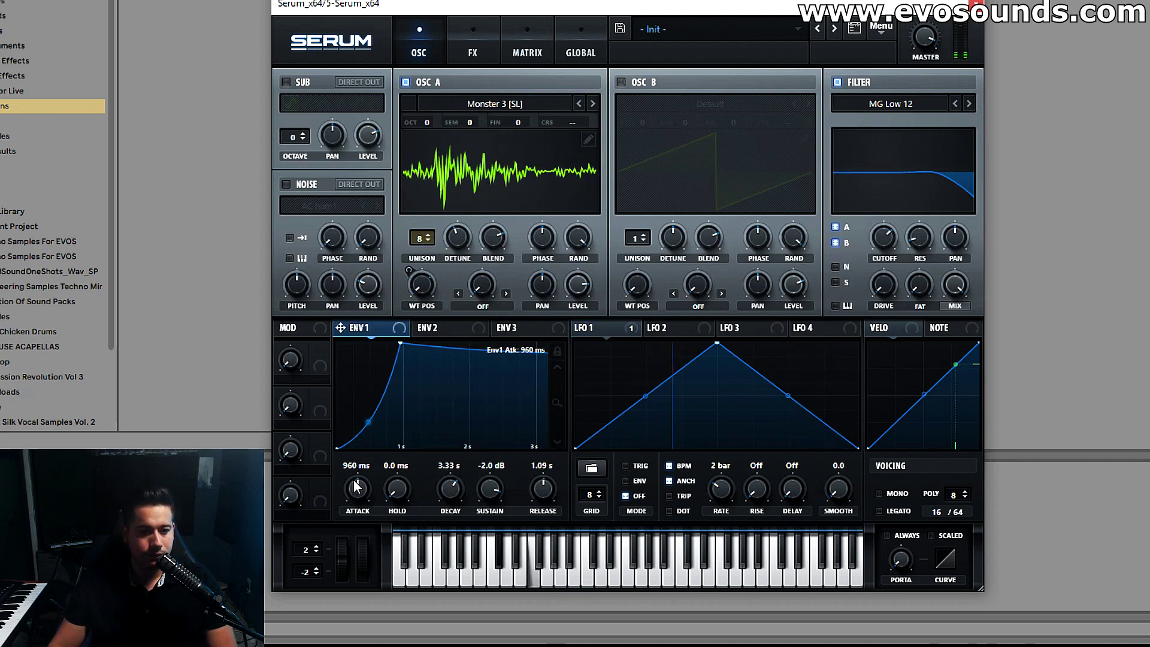
{"action": "scroll", "coordinate": [368, 480], "scroll_direction": "up", "scroll_amount": 3}
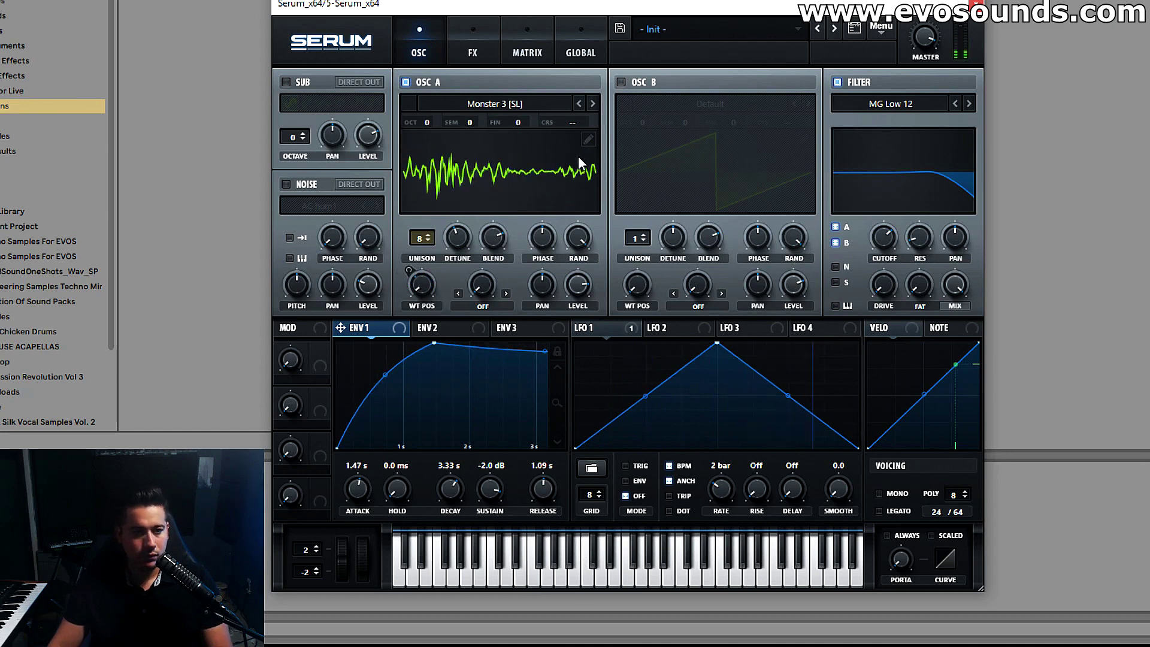
Step: Enable oscillator B with the Vowel wavetable Allophones, 8 unison voices and a 0.47 detune
{"action": "left_click", "coordinate": [641, 81]}
{"action": "left_click", "coordinate": [634, 106]}
{"action": "mouse_move", "coordinate": [726, 243]}
{"action": "left_click", "coordinate": [939, 244]}
{"action": "left_click_drag", "start_coordinate": [637, 238], "coordinate": [638, 222]}
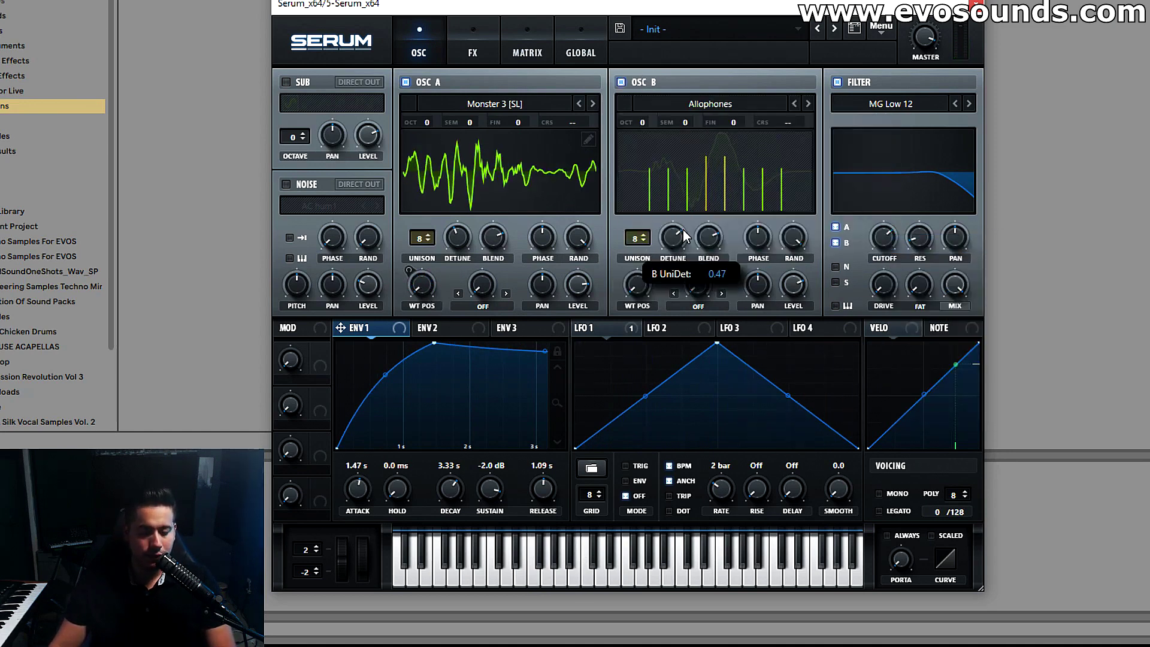
Step: Modulate oscillator B's wavetable position with LFO 1, and set the octaves to +1 for oscillator A and -1 for oscillator B
{"action": "left_click_drag", "start_coordinate": [580, 328], "coordinate": [635, 293]}
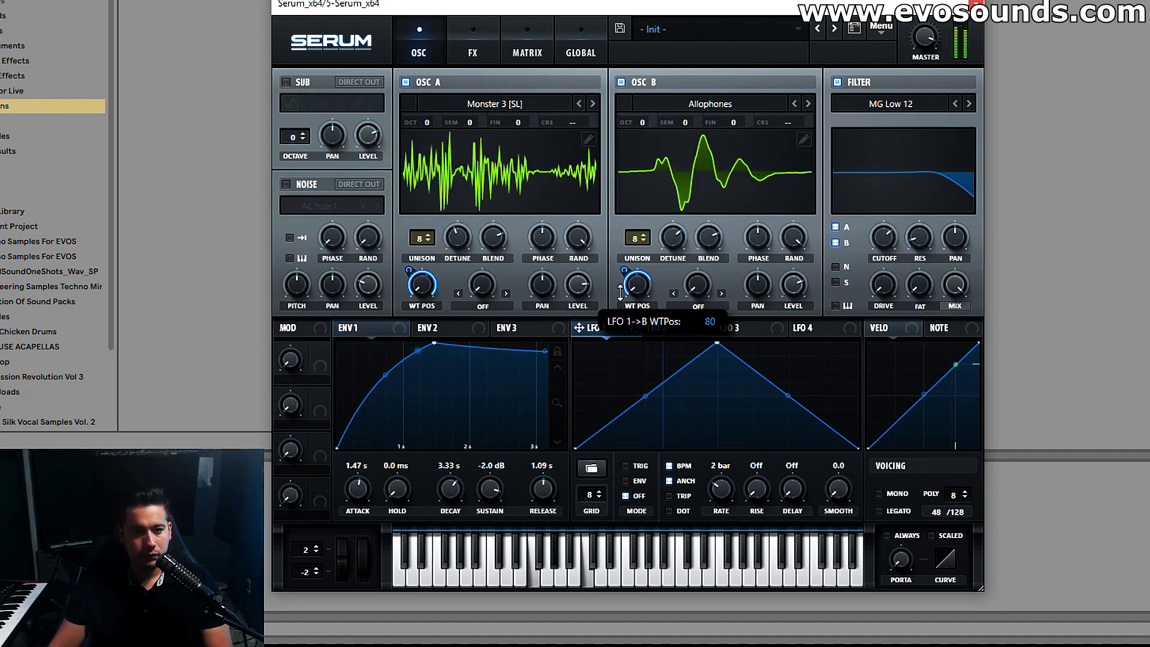
{"action": "left_click_drag", "start_coordinate": [579, 327], "coordinate": [868, 249]}
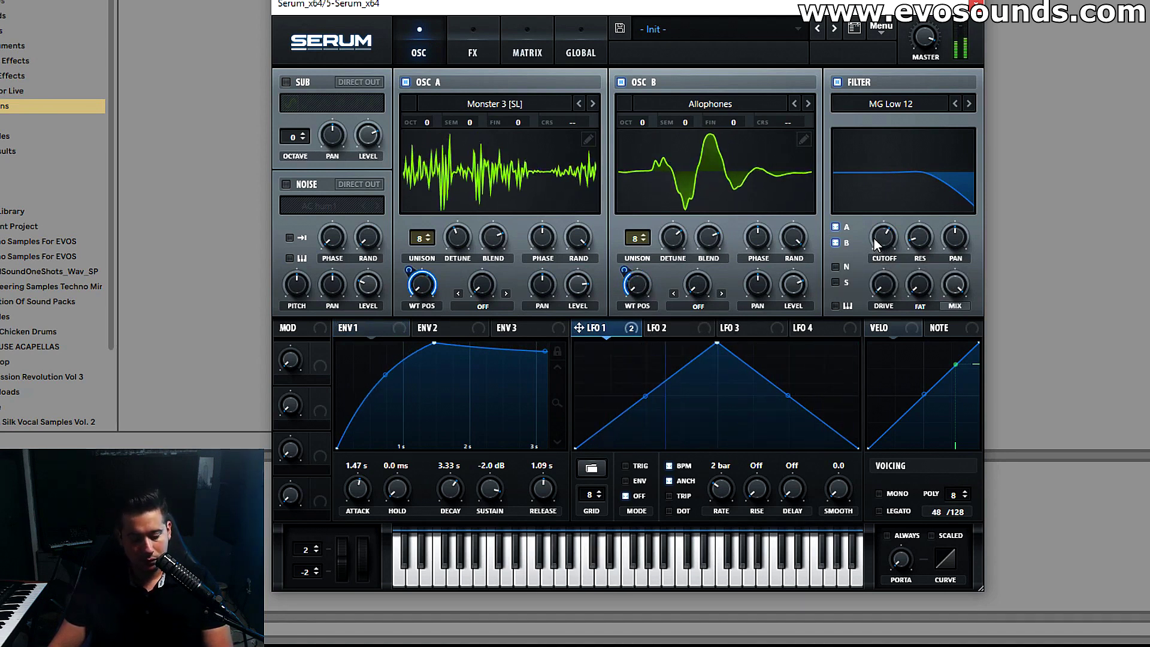
{"action": "mouse_move", "coordinate": [638, 134]}
{"action": "left_mouse_down"}
{"action": "mouse_move", "coordinate": [625, 153]}
{"action": "mouse_move", "coordinate": [633, 149]}
{"action": "left_mouse_up"}
{"action": "left_click_drag", "start_coordinate": [423, 121], "coordinate": [430, 109]}
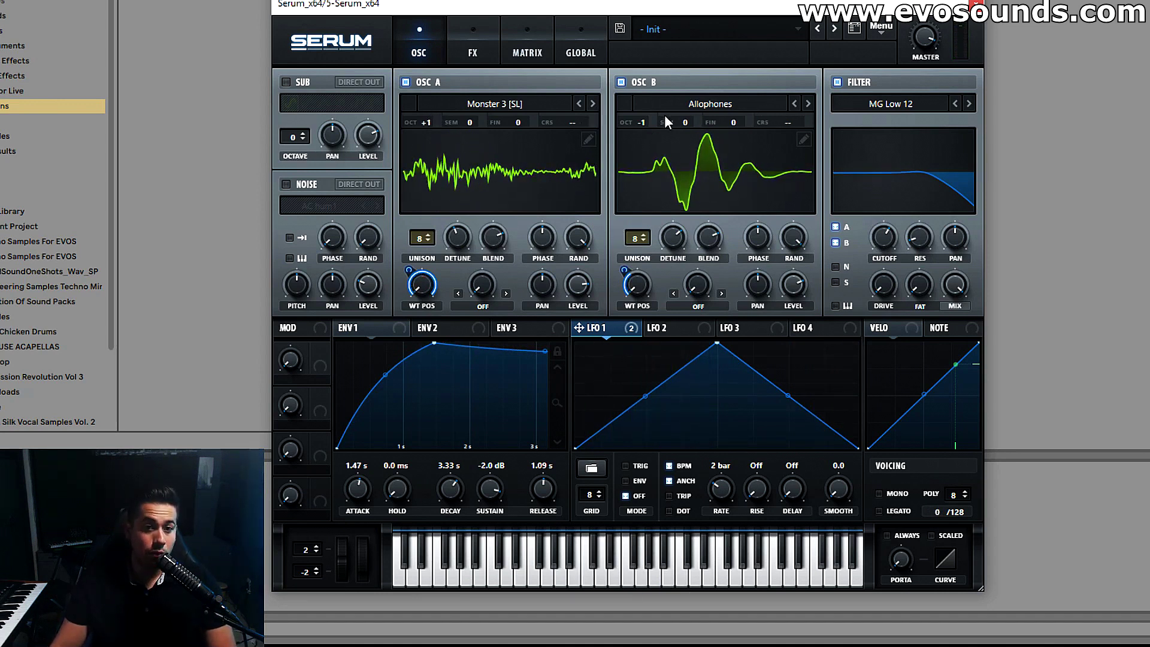
Step: Change oscillator A's wavetable to Monster 6 [SL] and switch oscillator B off
{"action": "left_click", "coordinate": [593, 104]}
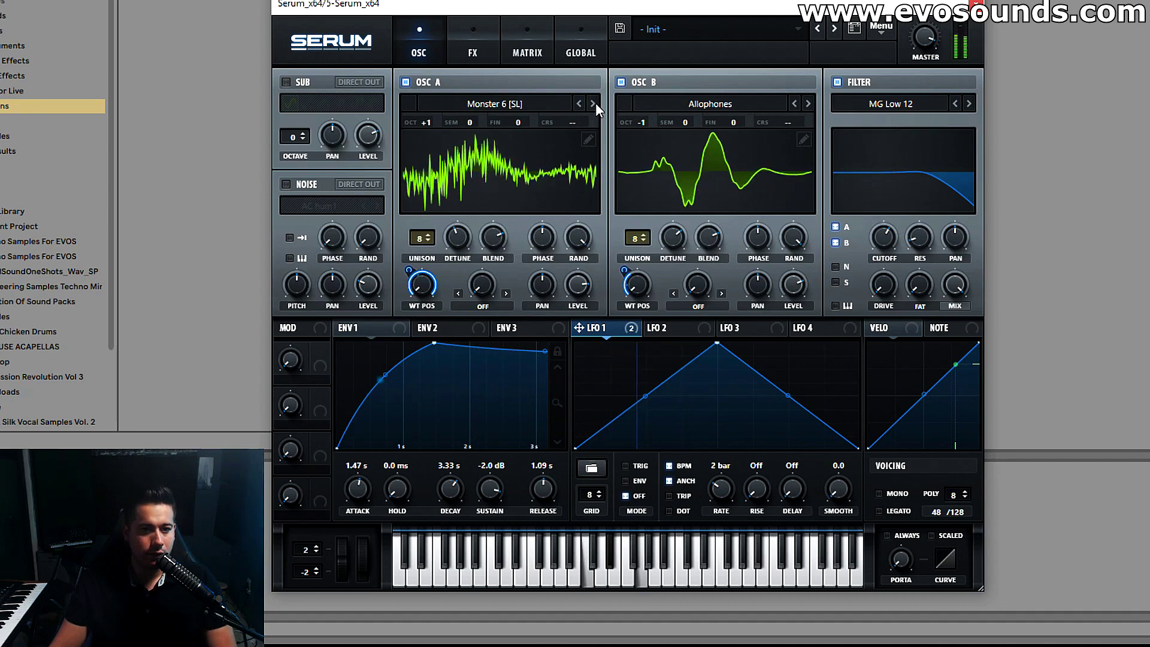
{"action": "left_click", "coordinate": [621, 82]}
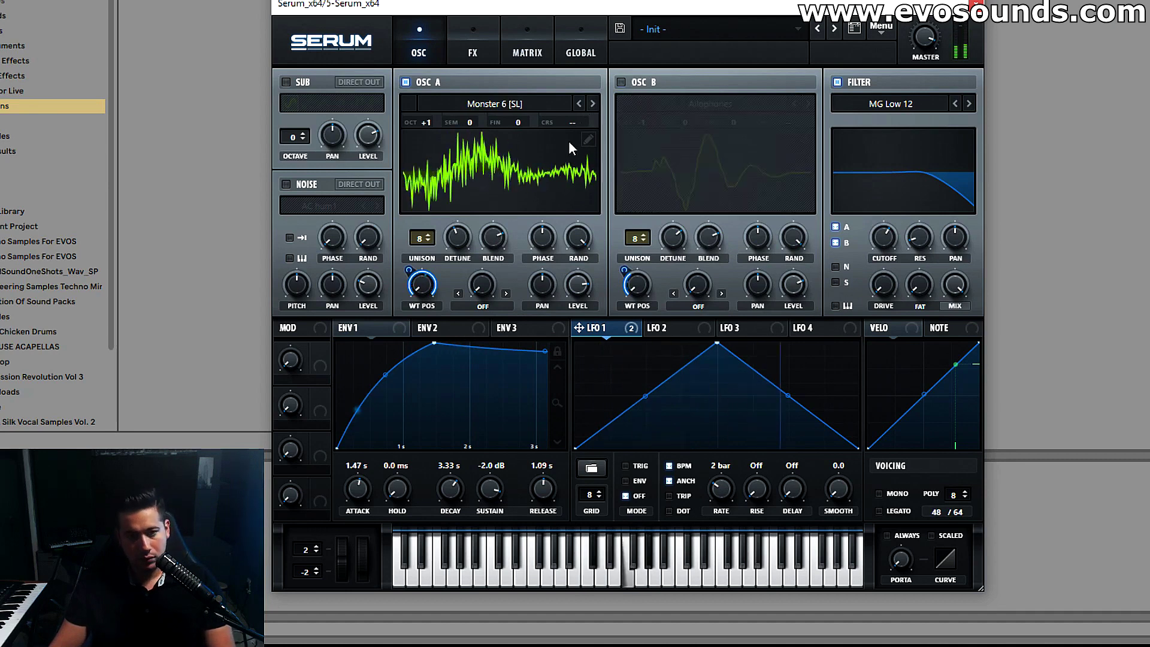
Step: Switch on the EQ and Delay effects alongside the reverb
{"action": "left_click", "coordinate": [473, 53]}
{"action": "left_click", "coordinate": [292, 275]}
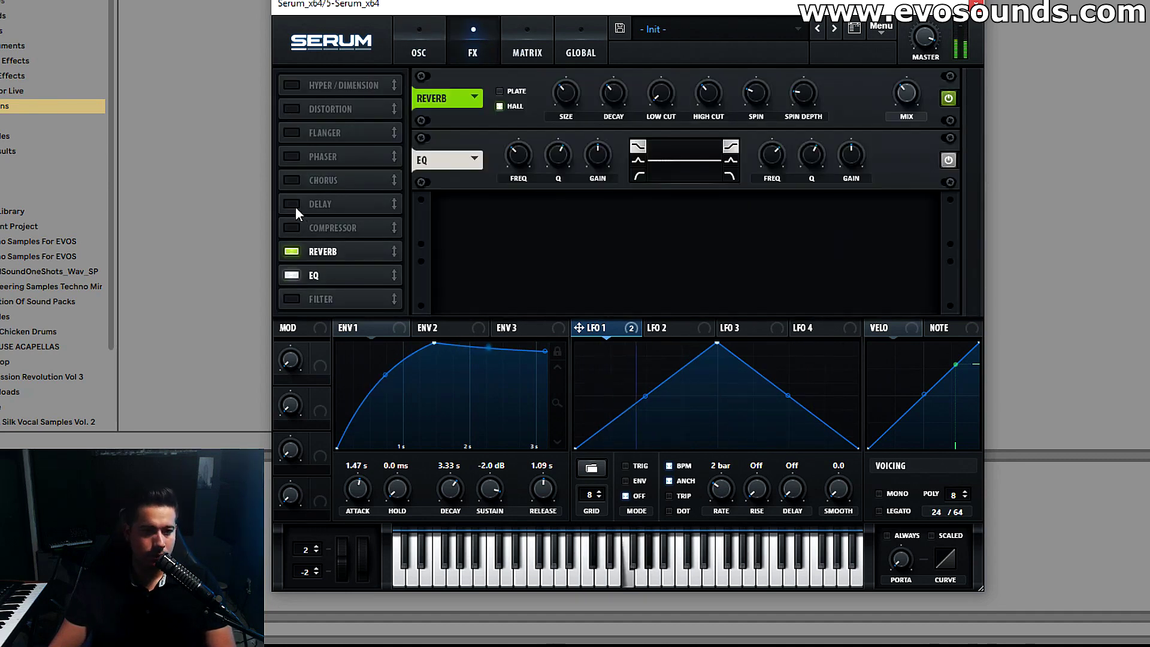
{"action": "left_click", "coordinate": [292, 204]}
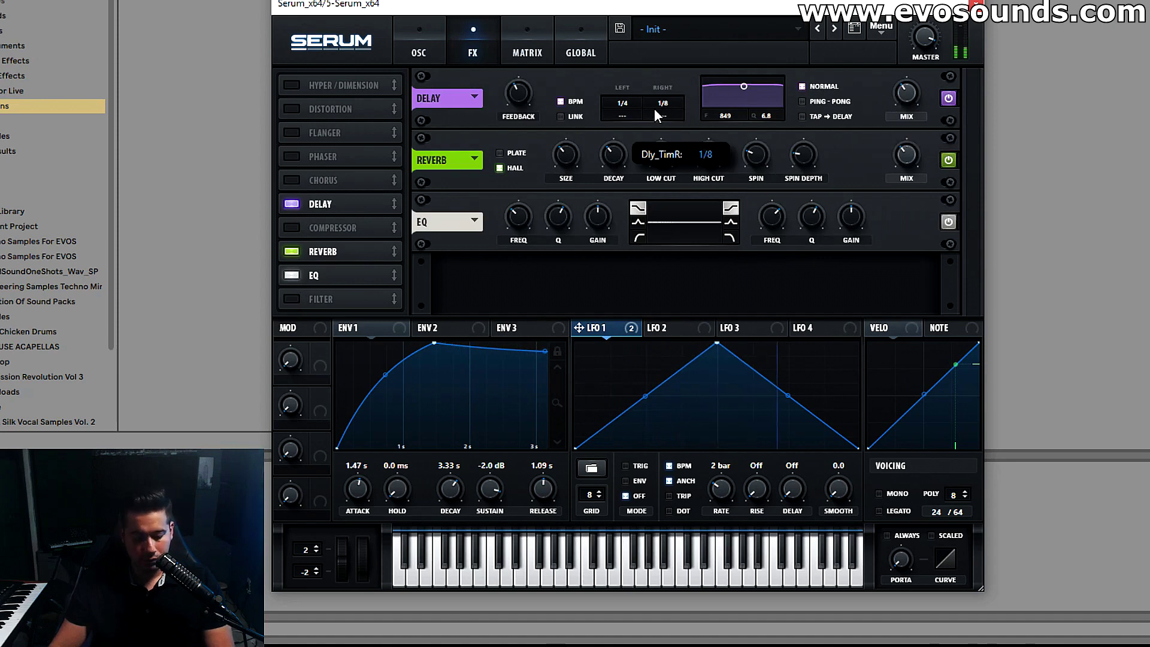
Step: Modulate the filter cutoff with LFO 1, and give oscillator A a Bend +/- warp driven by LFO 1
{"action": "left_click", "coordinate": [419, 53]}
{"action": "left_click_drag", "start_coordinate": [649, 325], "coordinate": [859, 237]}
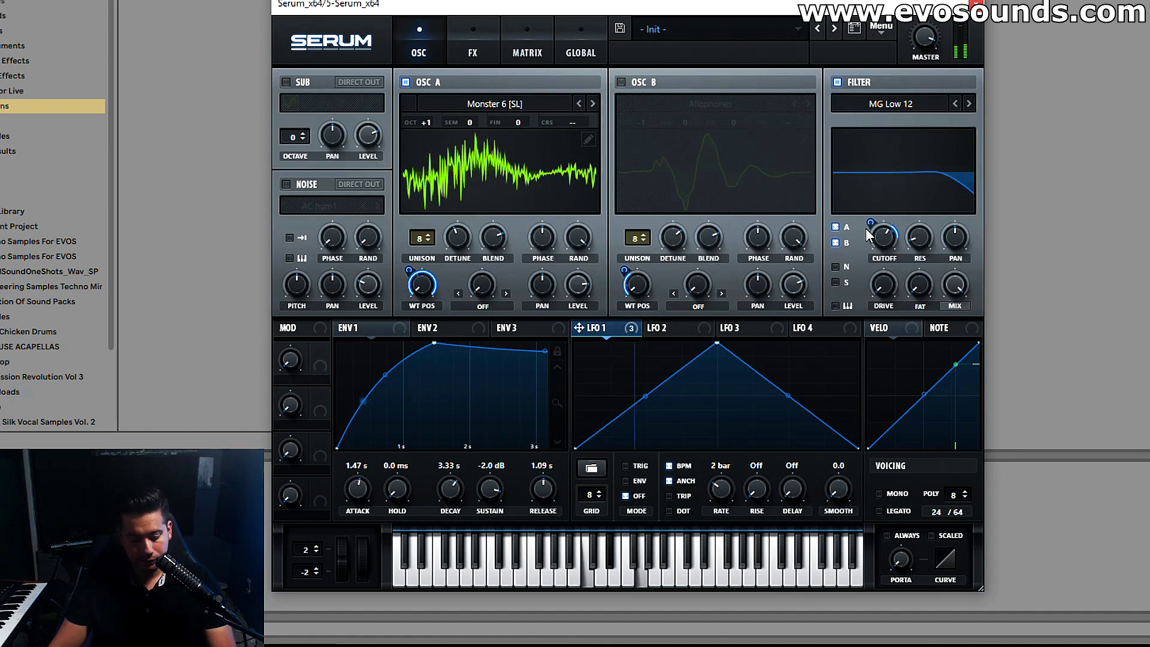
{"action": "left_click", "coordinate": [479, 306]}
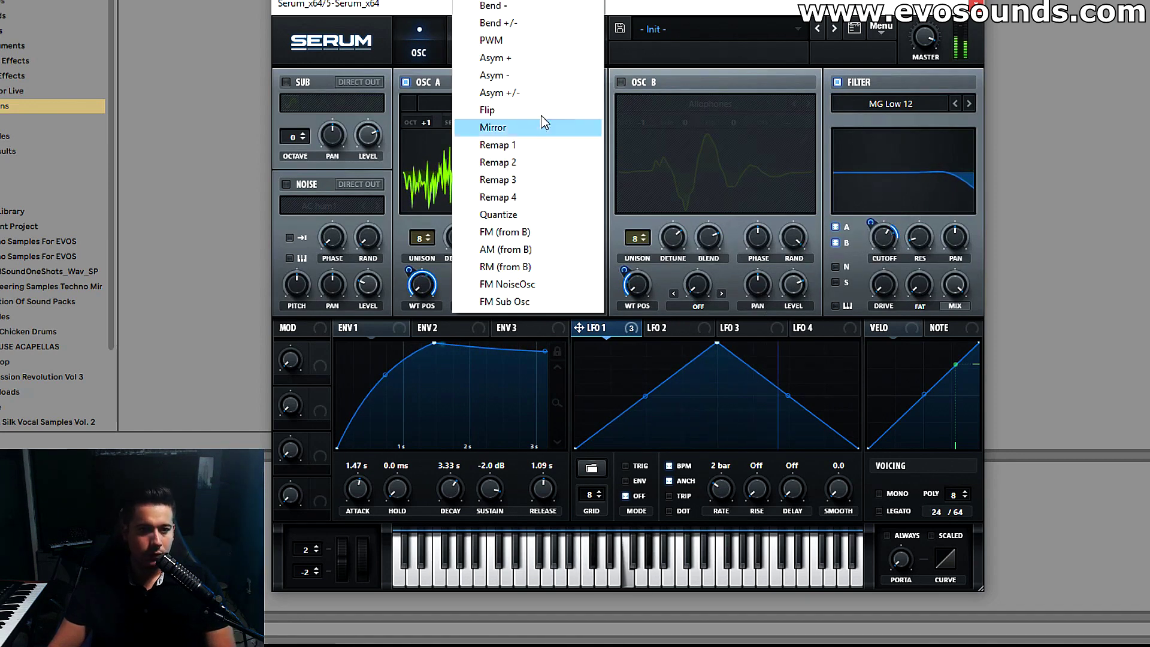
{"action": "left_click", "coordinate": [509, 22]}
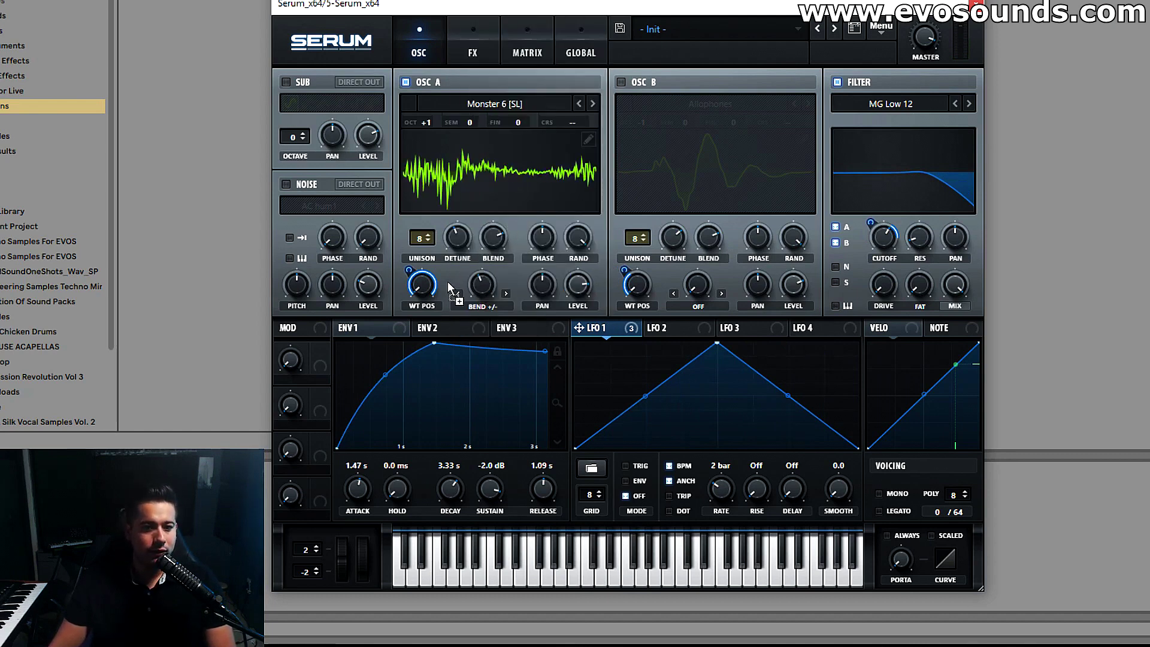
Step: Re-enable oscillator B with the Analog wavetable Basic Shapes on a saw shape, and remove LFO 1 from its wavetable position
{"action": "left_click", "coordinate": [622, 82]}
{"action": "left_click", "coordinate": [674, 105]}
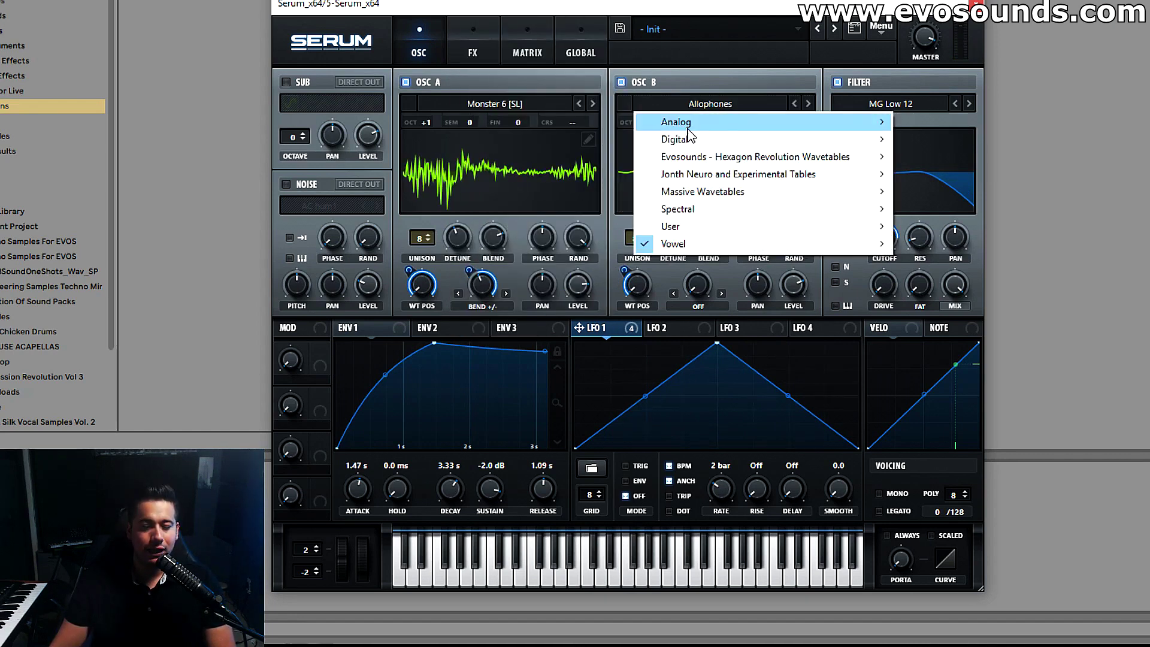
{"action": "mouse_move", "coordinate": [674, 120]}
{"action": "left_click", "coordinate": [933, 196]}
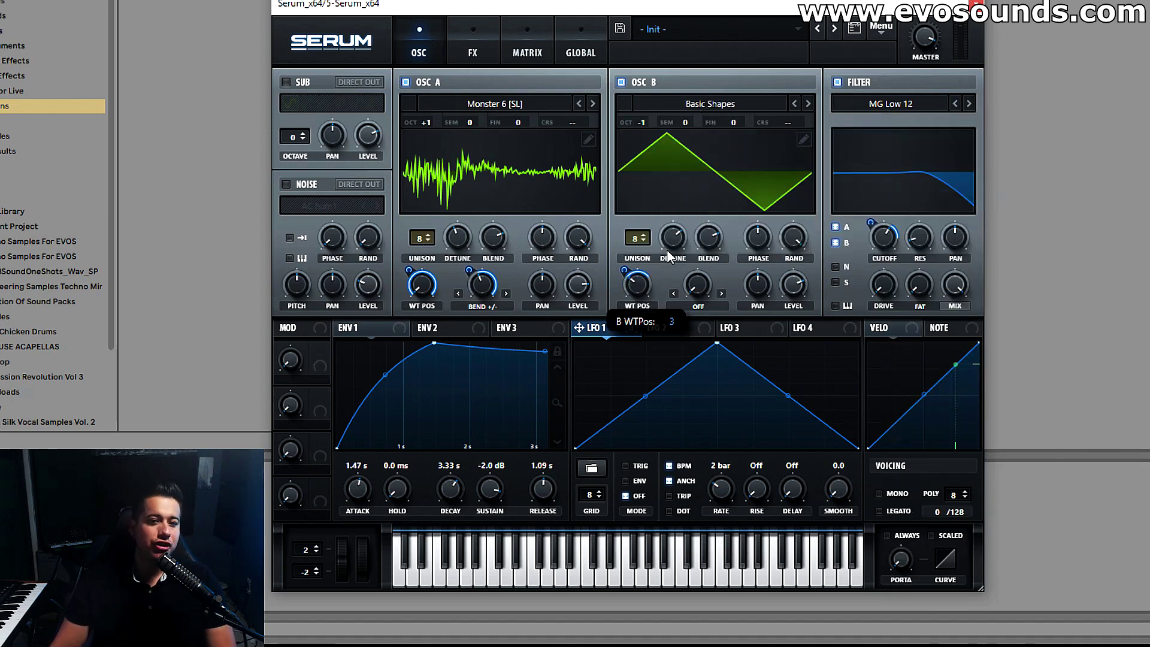
{"action": "right_click", "coordinate": [637, 280]}
{"action": "left_click", "coordinate": [706, 348]}
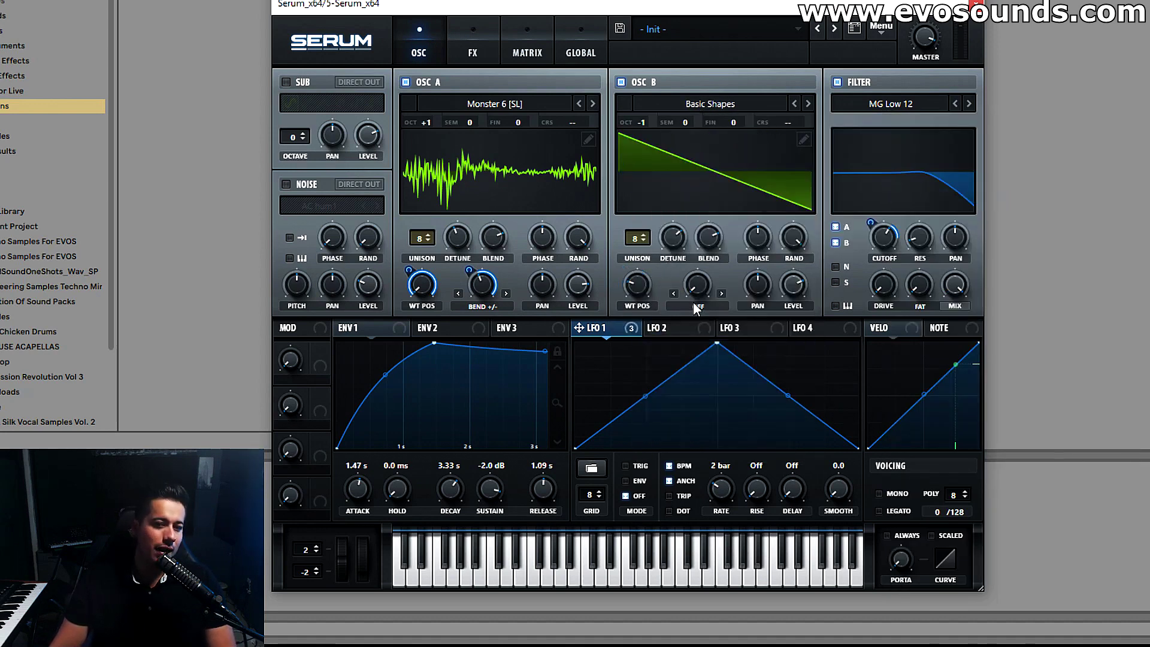
Step: Give oscillator B a Sync warp modulated by LFO 1 and set its octave to +1
{"action": "left_click", "coordinate": [693, 299]}
{"action": "key", "text": "Escape"}
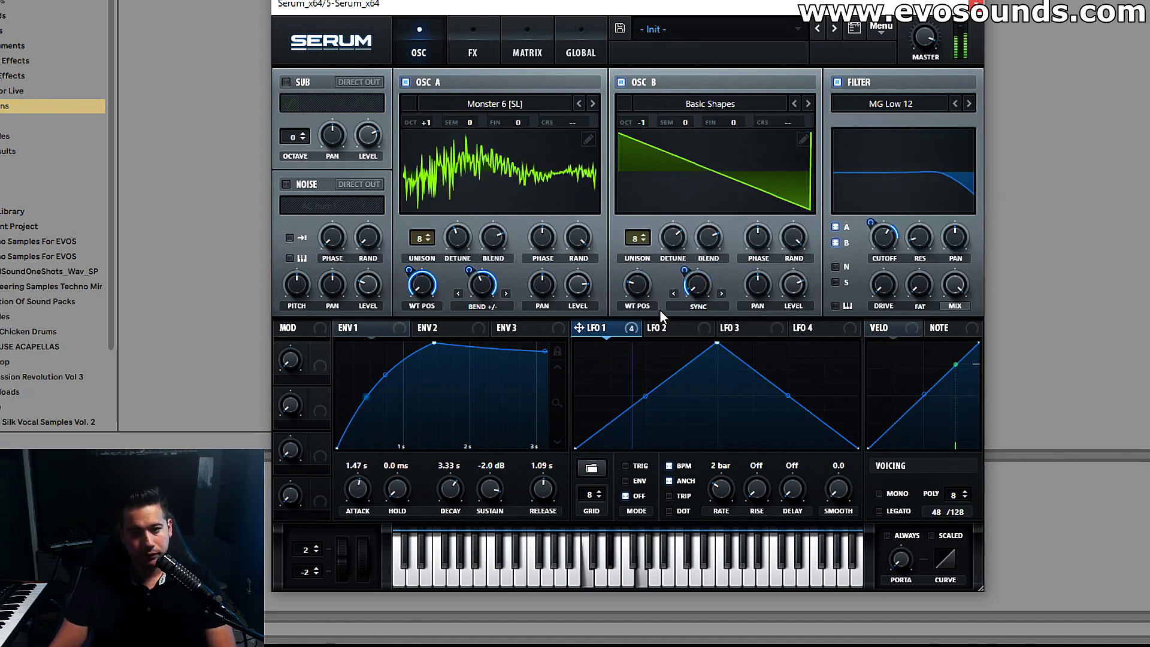
{"action": "left_click_drag", "start_coordinate": [640, 122], "coordinate": [659, 85]}
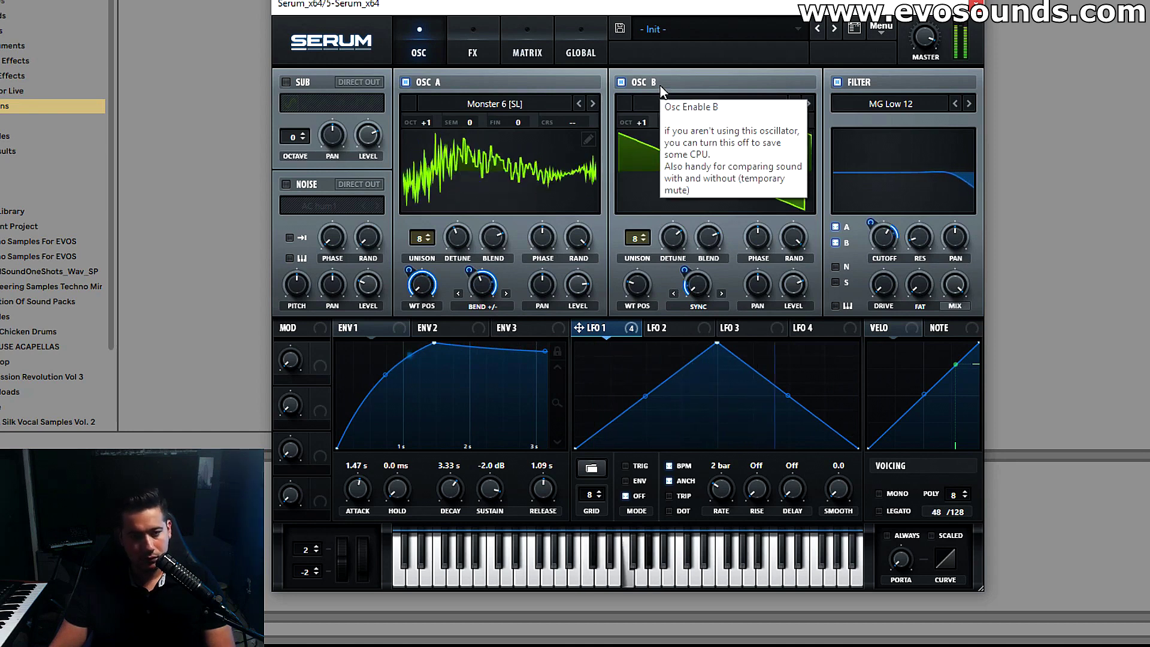
{"action": "mouse_move", "coordinate": [432, 118]}
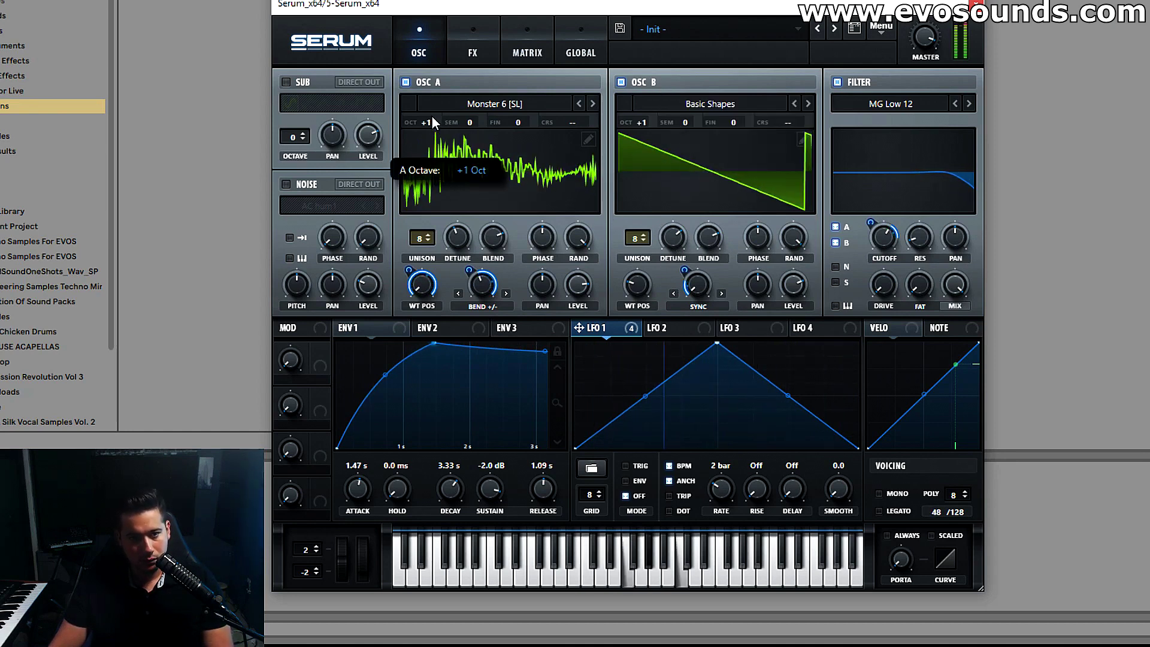
Step: Clear LFO 2's triangle, draw a stepped pattern in its place and assign LFO 2 to oscillator A's octave
{"action": "left_click", "coordinate": [662, 329]}
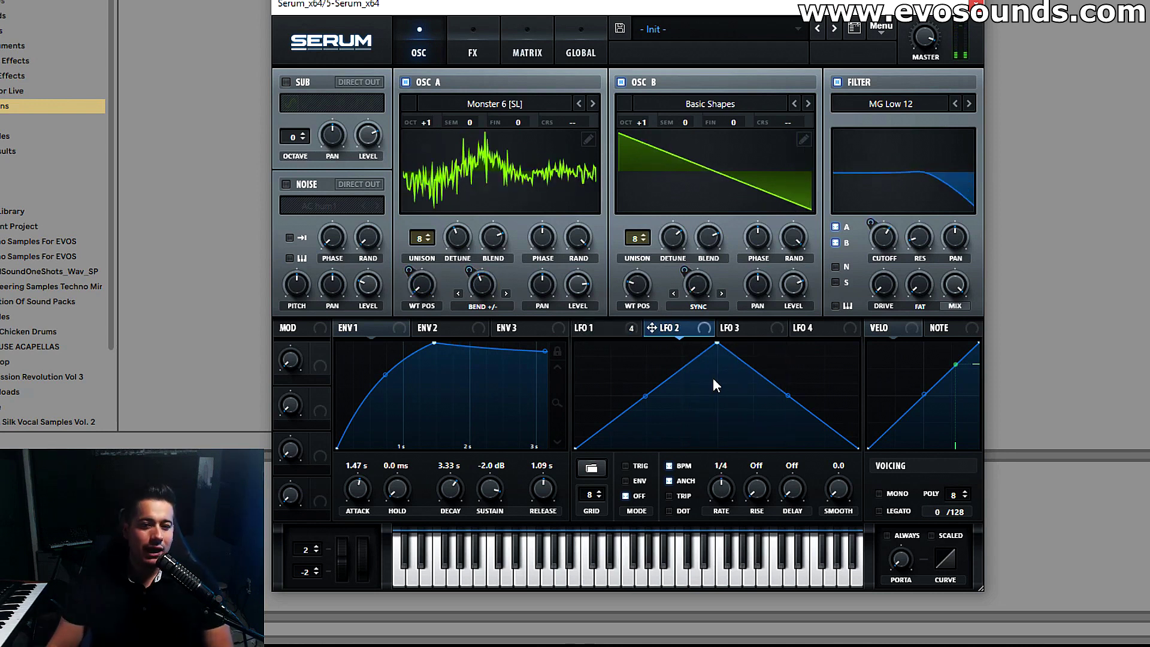
{"action": "double_click", "coordinate": [717, 345]}
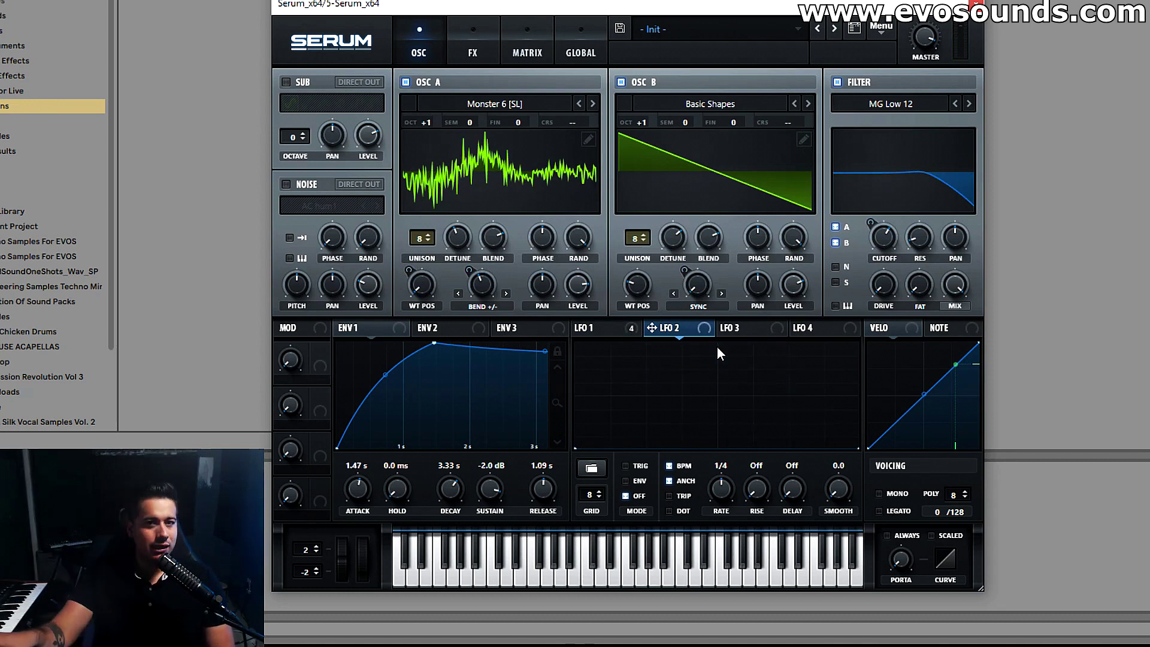
{"action": "left_click_drag", "start_coordinate": [452, 117], "coordinate": [430, 118]}
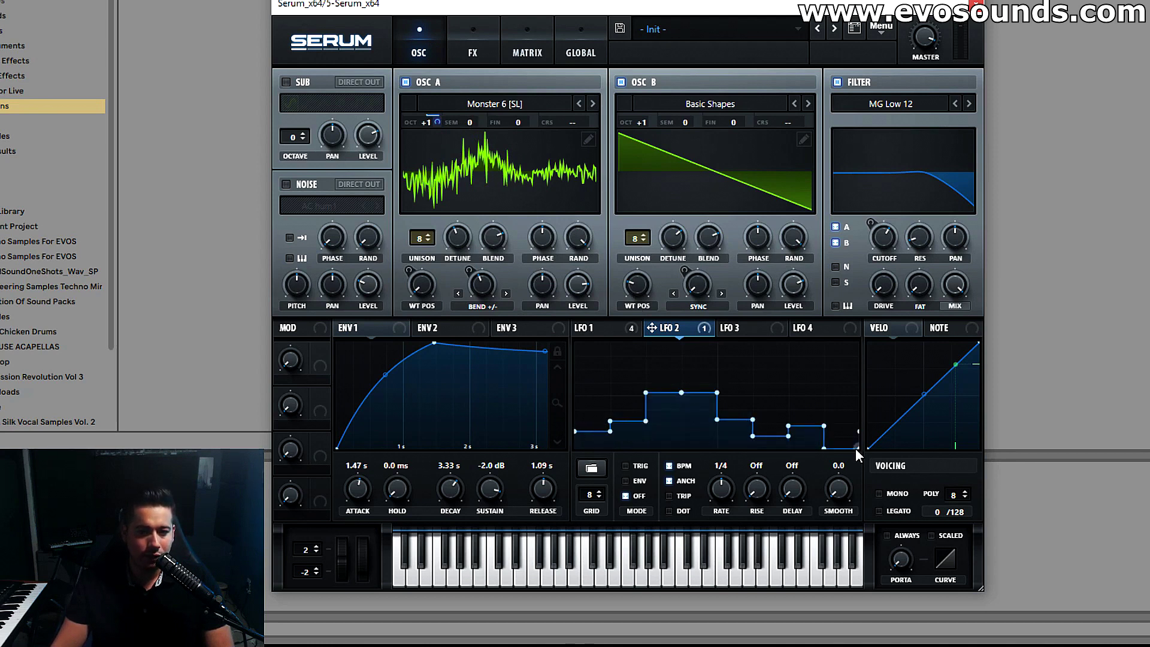
Step: Set LFO 2's rate to bar, trying ENV mode before choosing TRIG, and lower oscillator A's octave to -1
{"action": "left_click_drag", "start_coordinate": [724, 491], "coordinate": [719, 502]}
{"action": "left_click", "coordinate": [647, 479]}
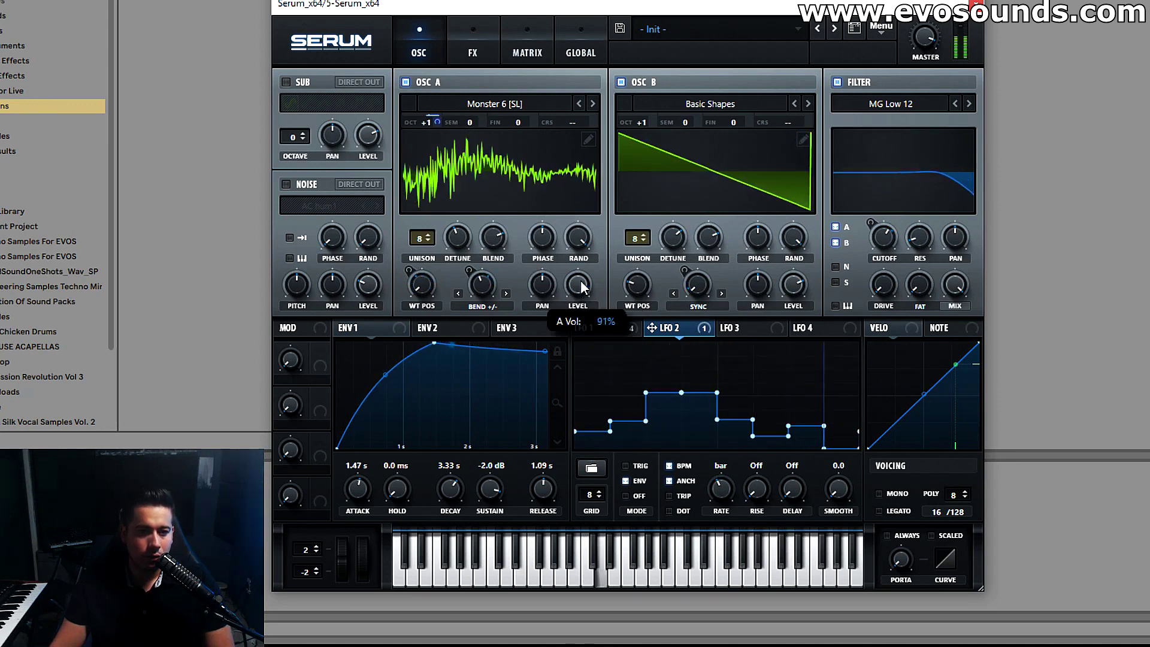
{"action": "left_click_drag", "start_coordinate": [426, 123], "coordinate": [403, 146]}
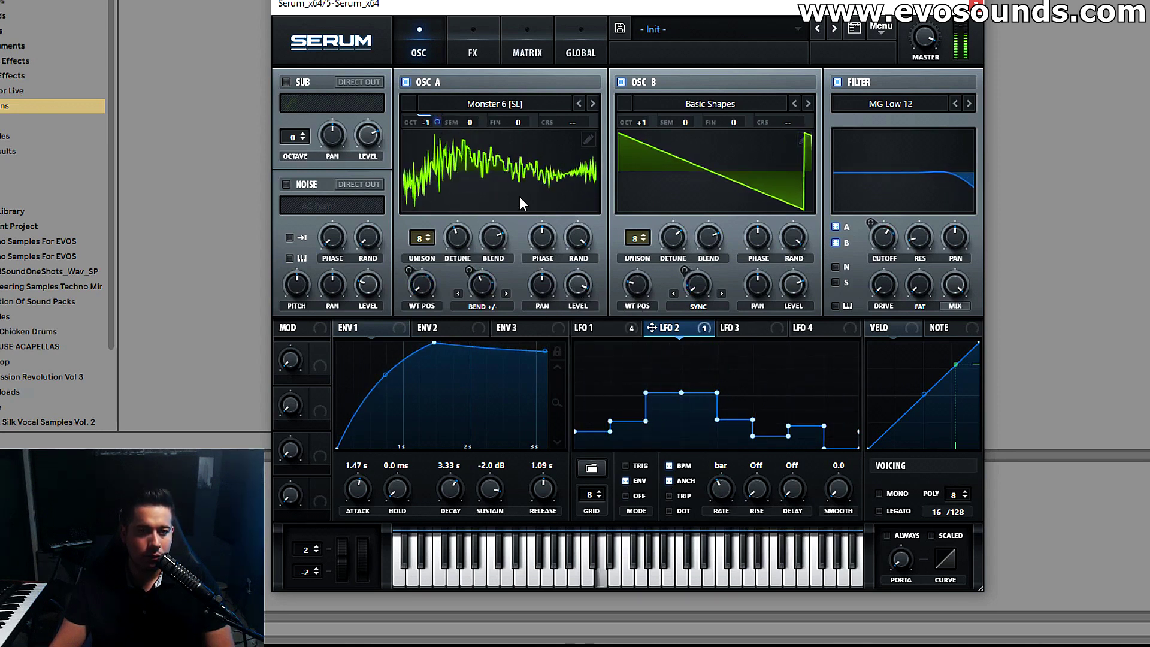
{"action": "left_click", "coordinate": [626, 465]}
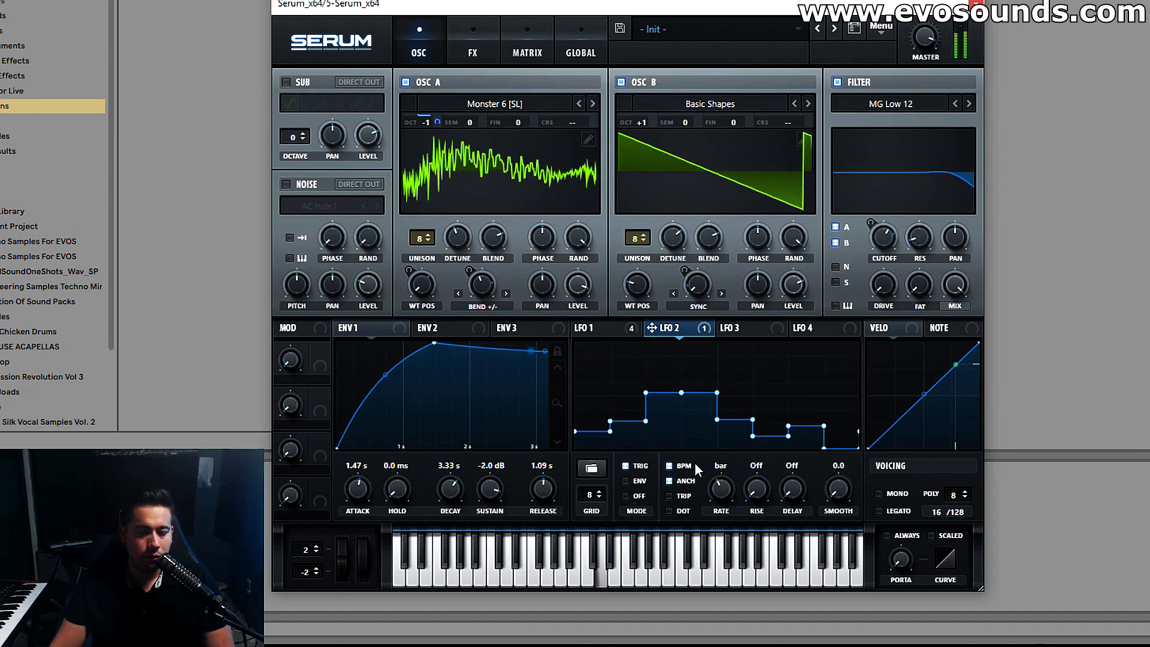
Step: Raise the second, fourth and seventh steps of LFO 2's stepped pattern
{"action": "left_click_drag", "start_coordinate": [628, 422], "coordinate": [629, 352]}
{"action": "left_click_drag", "start_coordinate": [698, 392], "coordinate": [698, 378]}
{"action": "left_click_drag", "start_coordinate": [806, 425], "coordinate": [815, 378]}
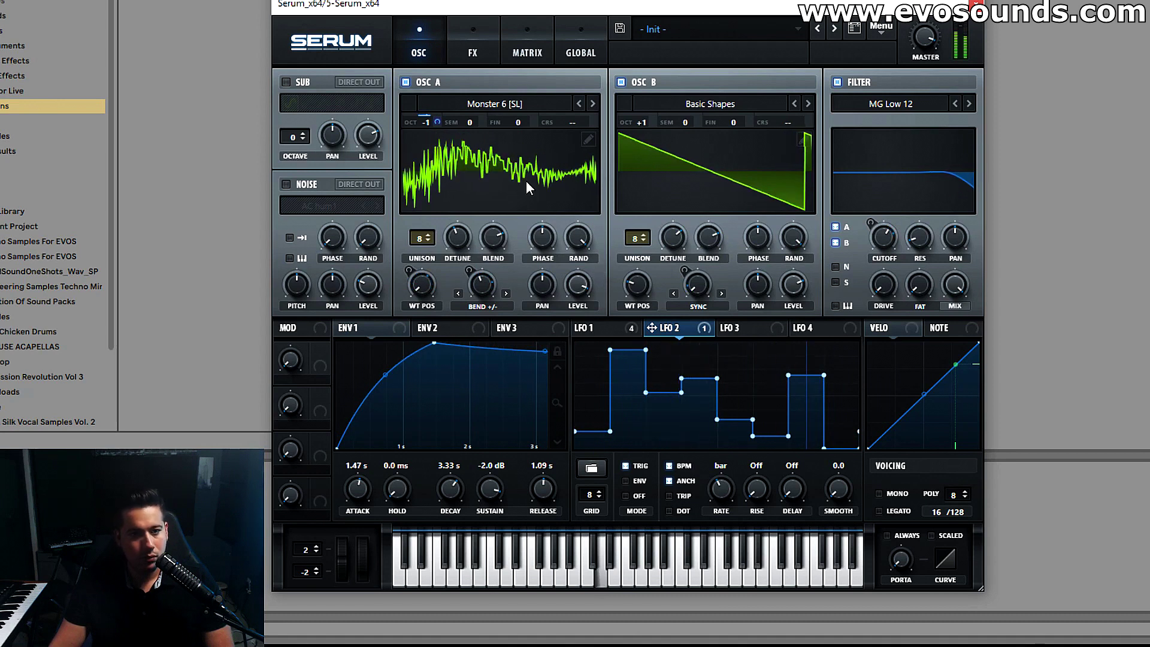
Step: Try oscillator A unfiltered and at octave -2, and route it back through the filter
{"action": "left_click", "coordinate": [836, 227]}
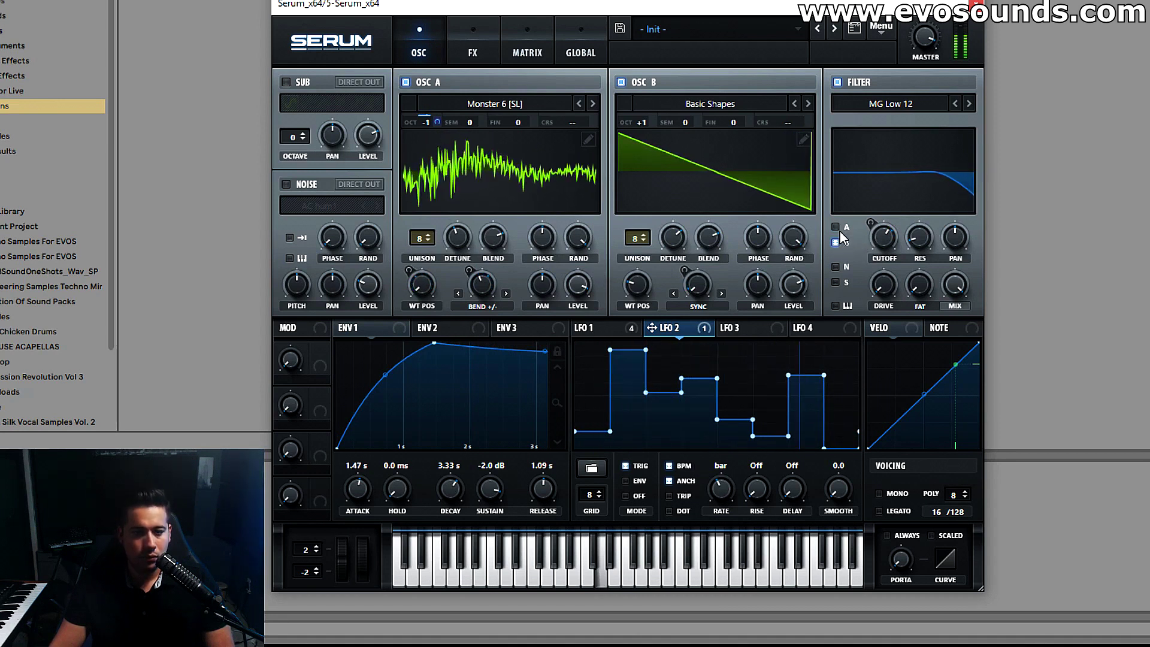
{"action": "left_click_drag", "start_coordinate": [427, 124], "coordinate": [417, 149]}
{"action": "left_click", "coordinate": [844, 227]}
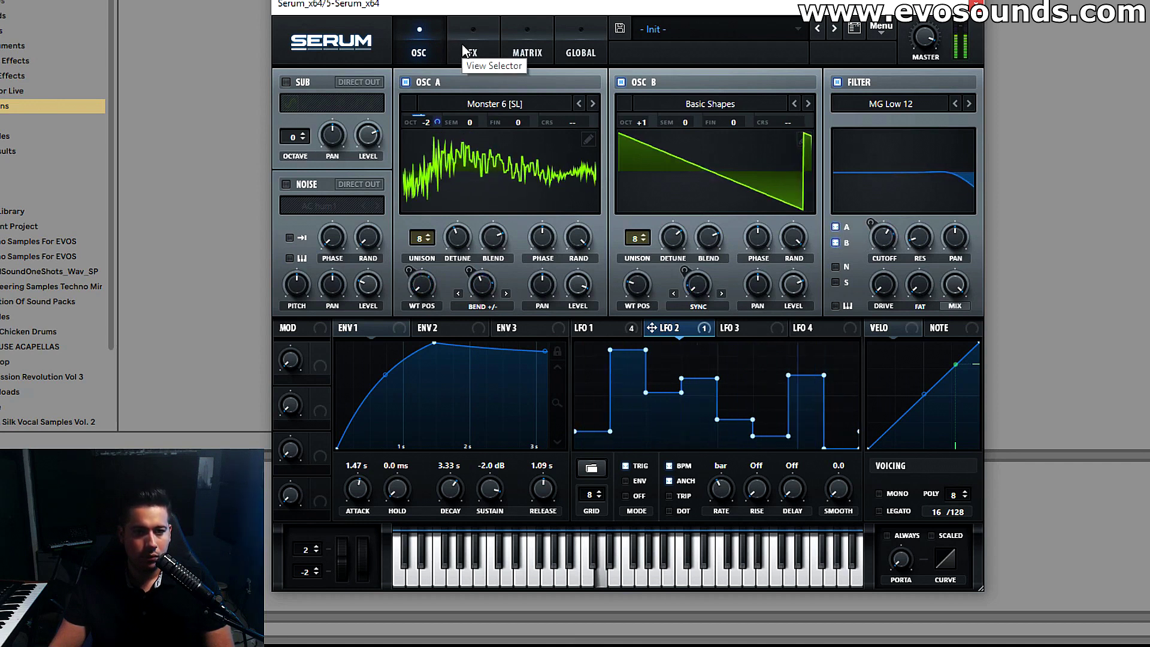
Step: Assign LFO 2 to the filter cutoff, and set the octaves to -2 for oscillator B and -1 for oscillator A
{"action": "left_click_drag", "start_coordinate": [651, 328], "coordinate": [884, 240]}
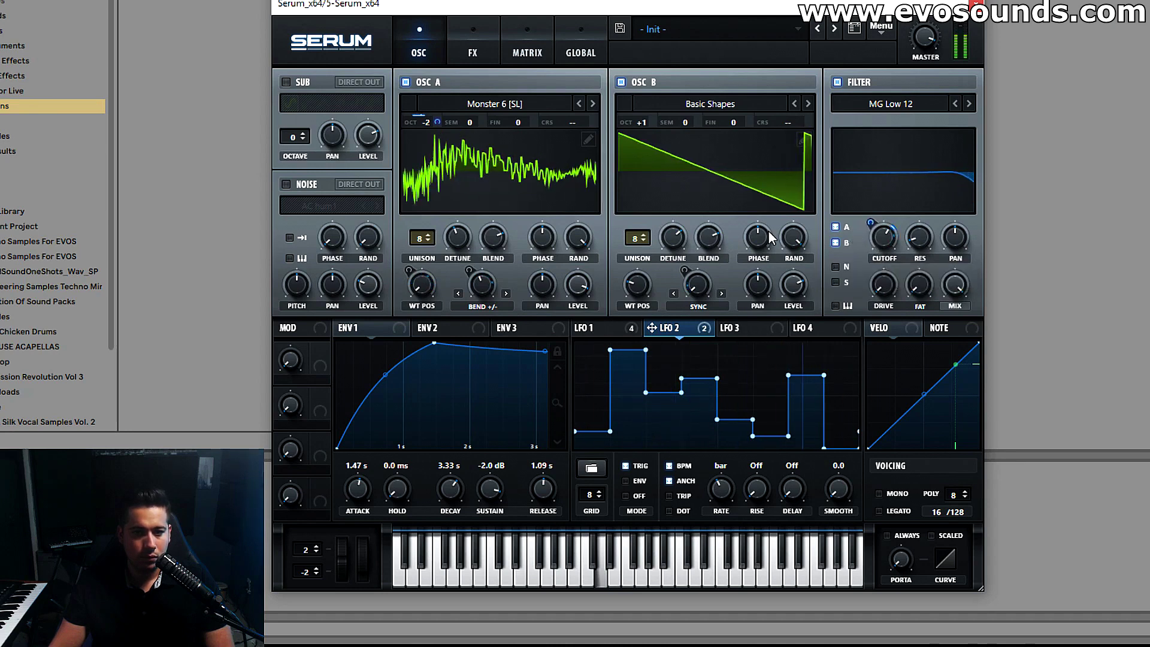
{"action": "left_click_drag", "start_coordinate": [643, 119], "coordinate": [621, 156]}
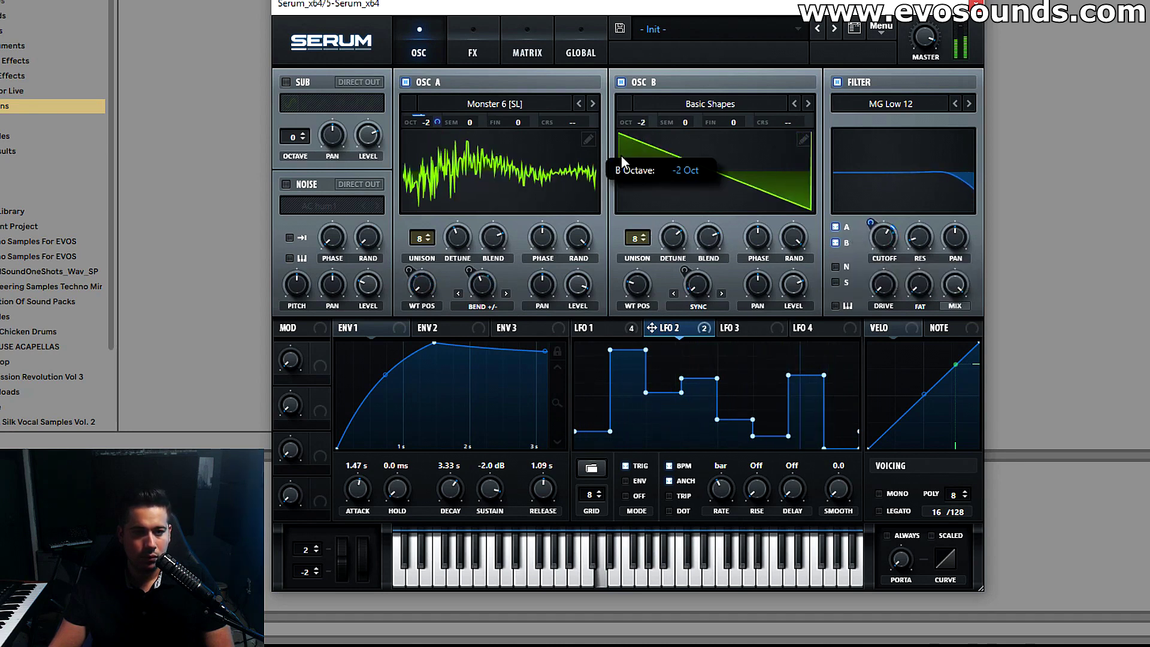
{"action": "left_click_drag", "start_coordinate": [414, 124], "coordinate": [434, 121]}
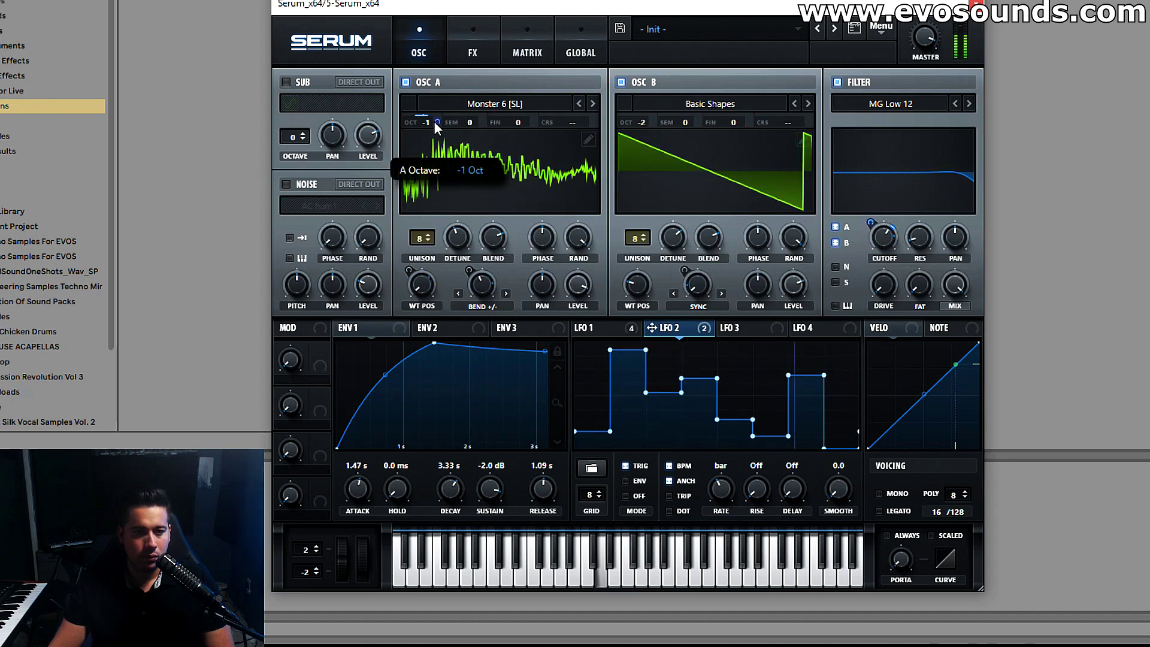
Step: Switch on the Distortion effect
{"action": "left_click", "coordinate": [481, 50]}
{"action": "left_click", "coordinate": [292, 108]}
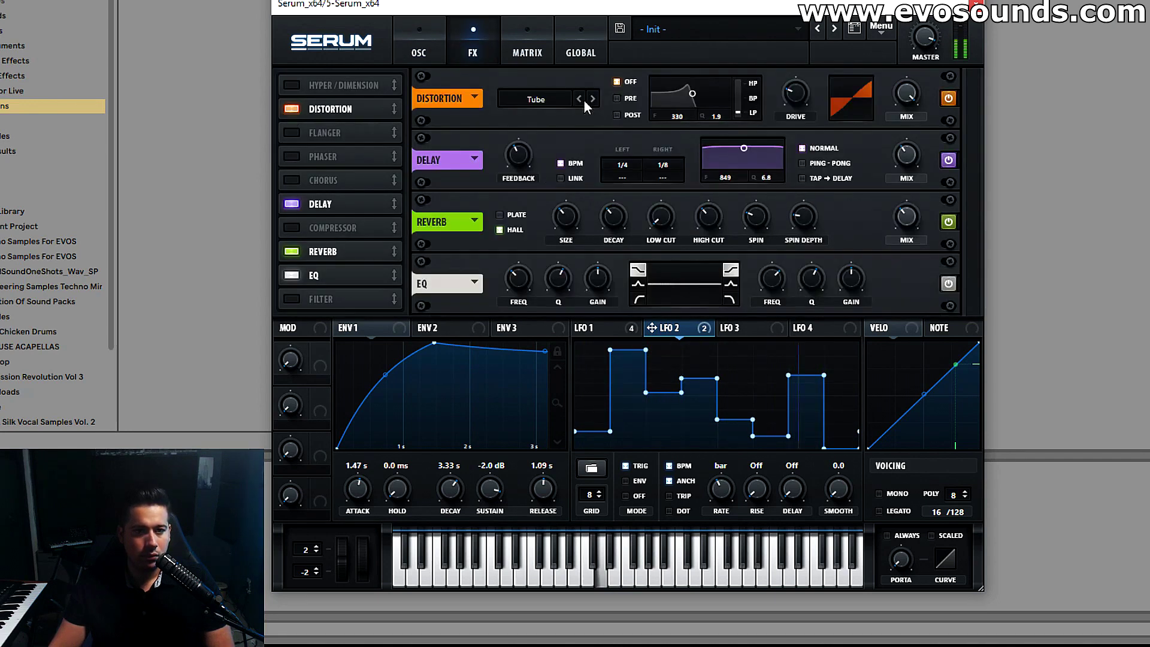
Step: Make the patch monophonic with Mono and Legato voicing and portamento set to Always
{"action": "left_click", "coordinate": [879, 495]}
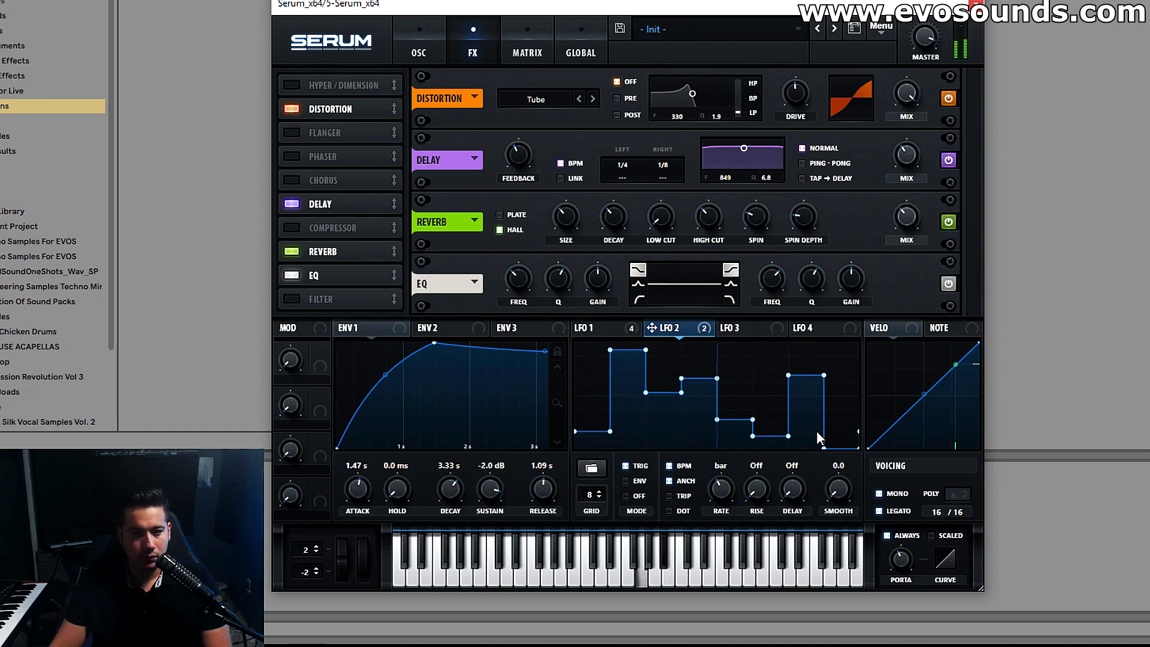
{"action": "left_click", "coordinate": [419, 54]}
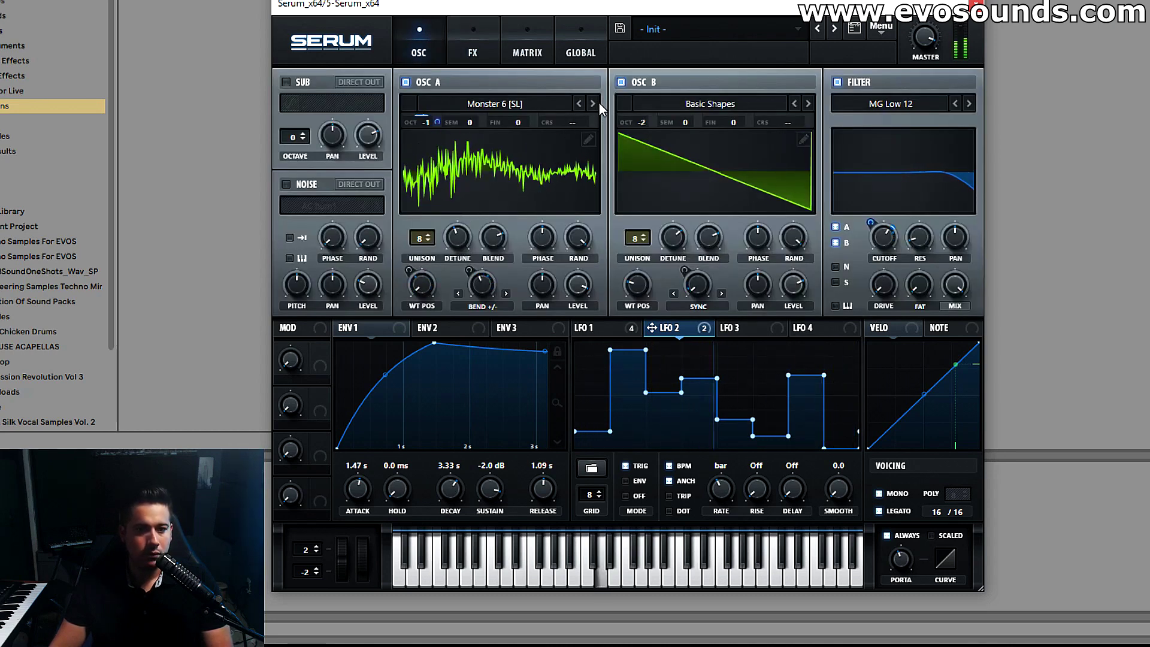
{"action": "right_click", "coordinate": [705, 287]}
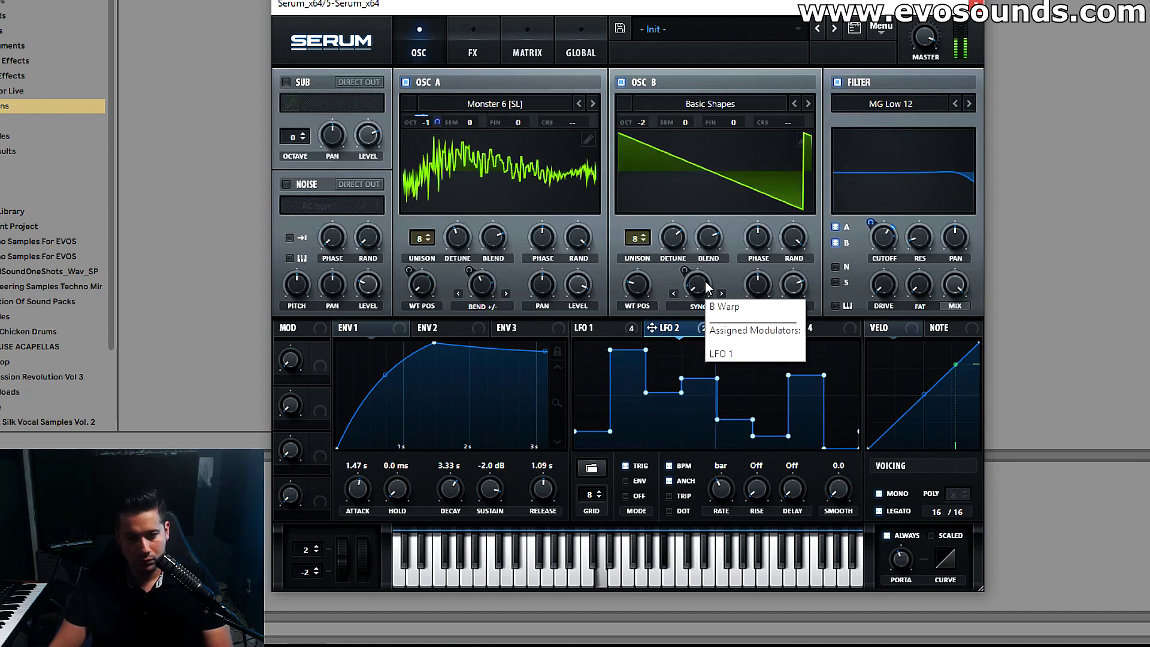
{"action": "key", "text": "Escape"}
Step: Switch off the Delay effect with Distortion drive set to 54%, and set oscillator A's octave to -2
{"action": "left_click", "coordinate": [473, 52]}
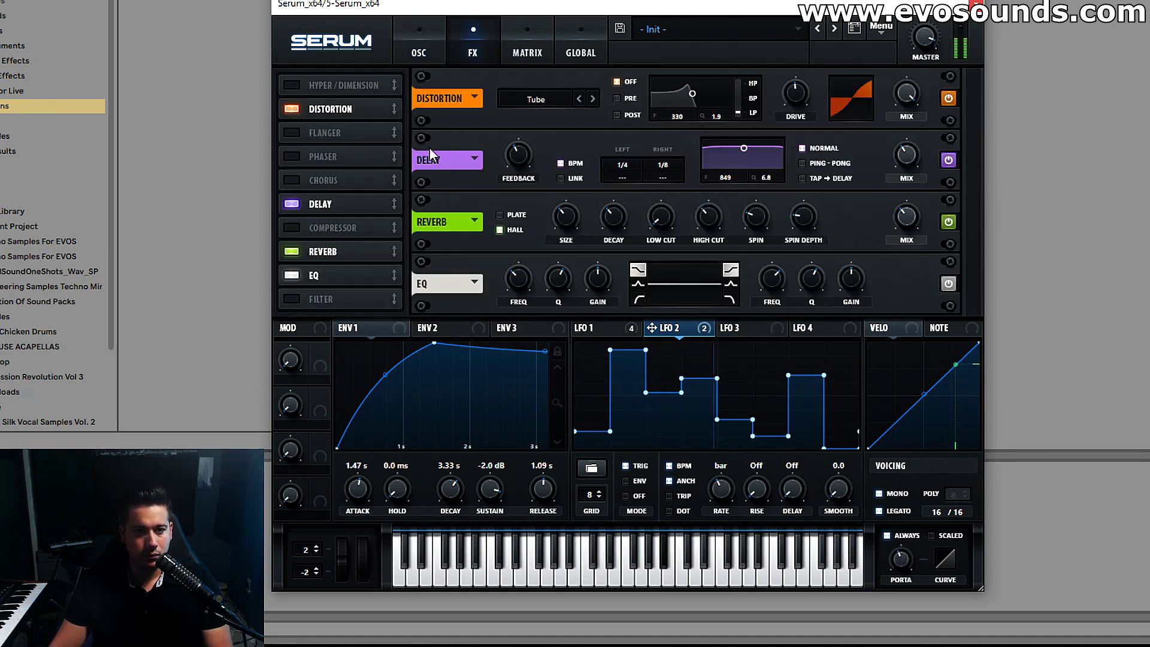
{"action": "left_click", "coordinate": [291, 203]}
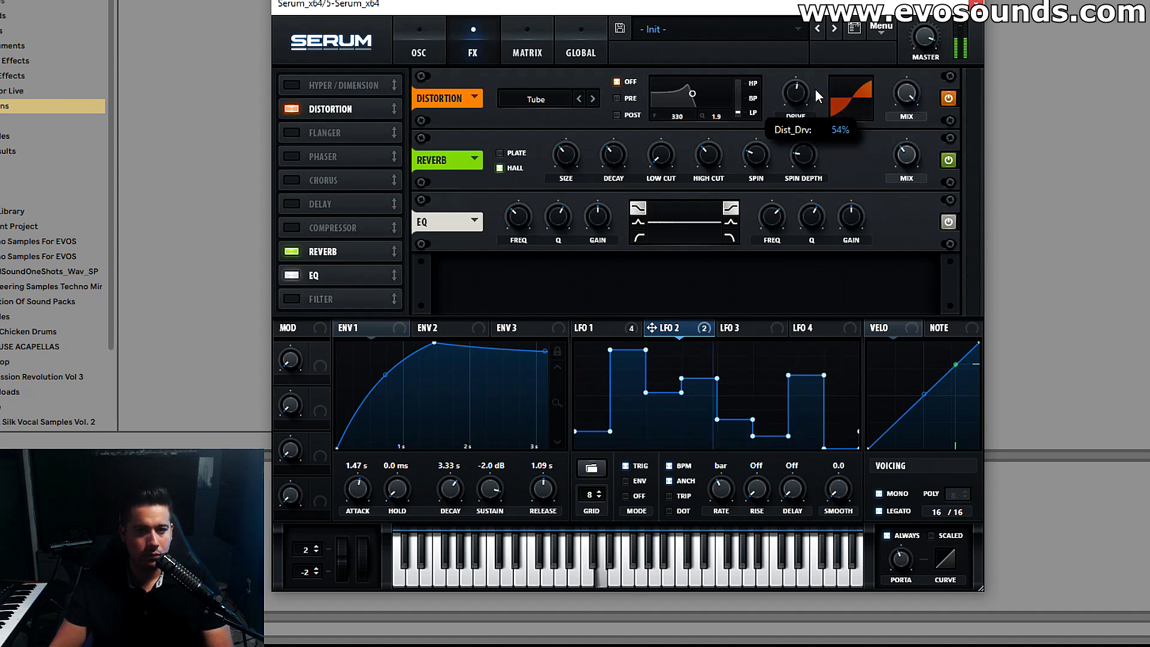
{"action": "left_click", "coordinate": [420, 32]}
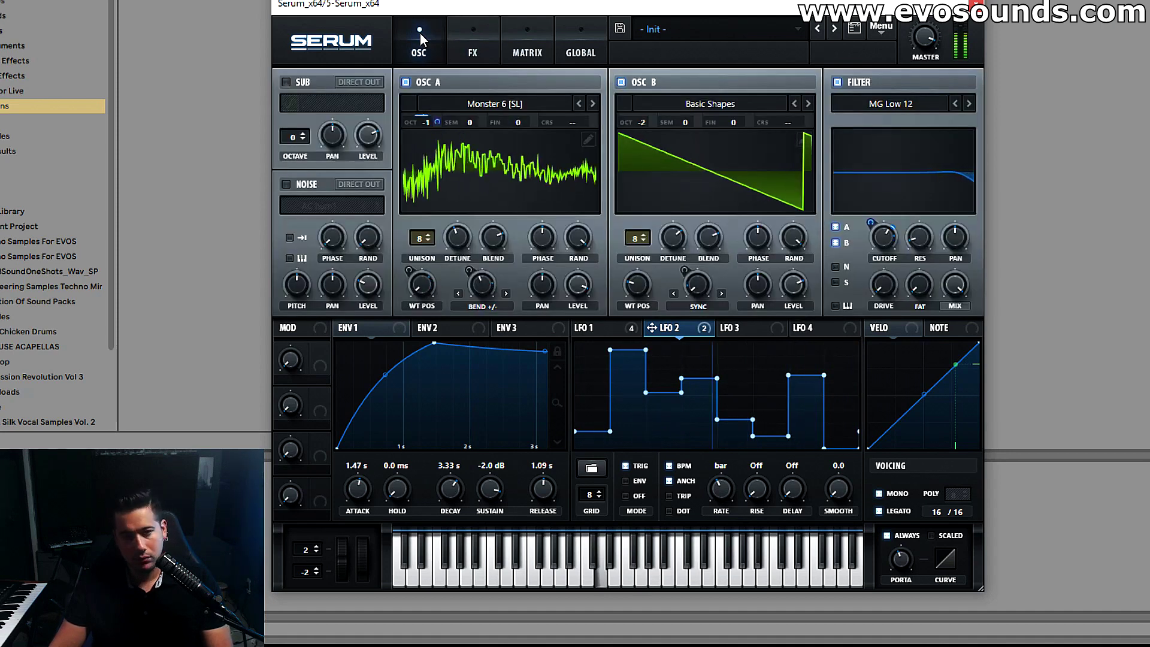
{"action": "left_click_drag", "start_coordinate": [416, 127], "coordinate": [419, 135]}
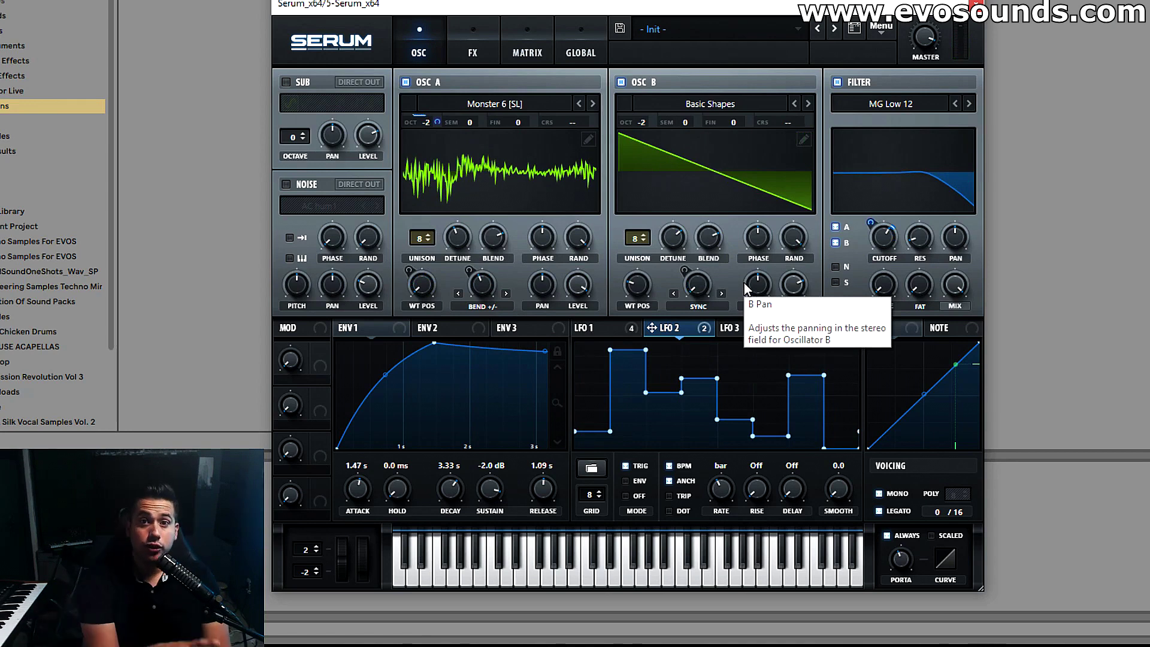
Step: Reset the synth to the Init preset and switch on oscillator B
{"action": "left_click", "coordinate": [476, 53]}
{"action": "left_click", "coordinate": [879, 29]}
{"action": "left_click", "coordinate": [911, 112]}
{"action": "left_click", "coordinate": [621, 83]}
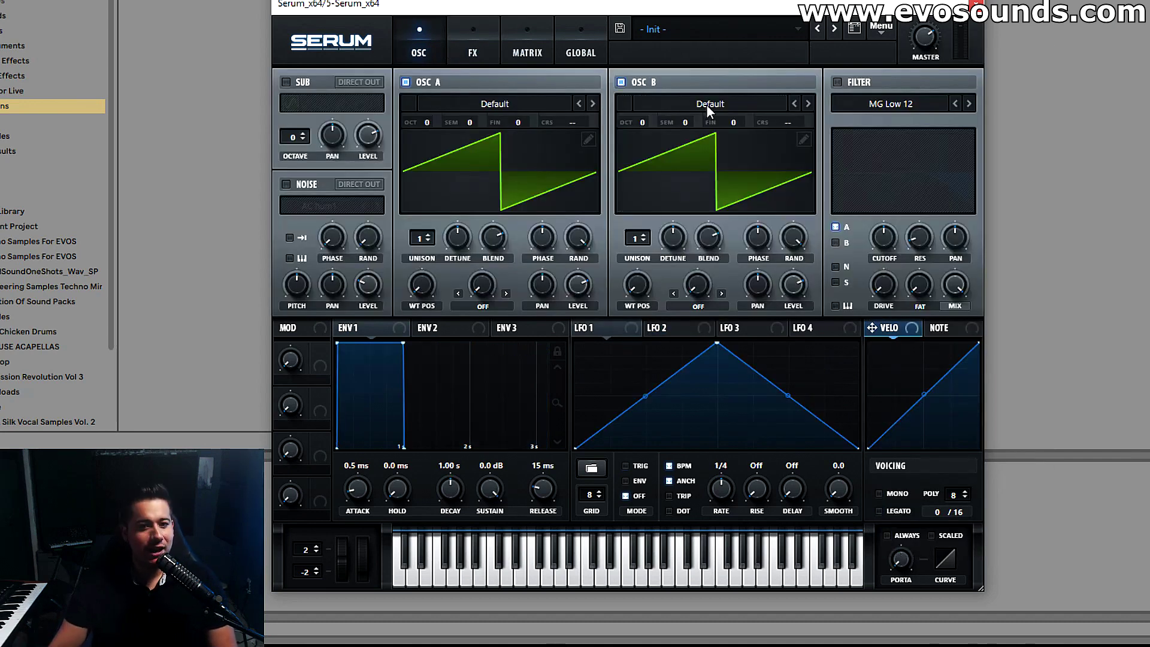
Step: Set unison to 7 voices on both oscillators and route them through the enabled MG Low 12 filter
{"action": "left_click_drag", "start_coordinate": [637, 237], "coordinate": [663, 215]}
{"action": "left_click_drag", "start_coordinate": [422, 238], "coordinate": [424, 215]}
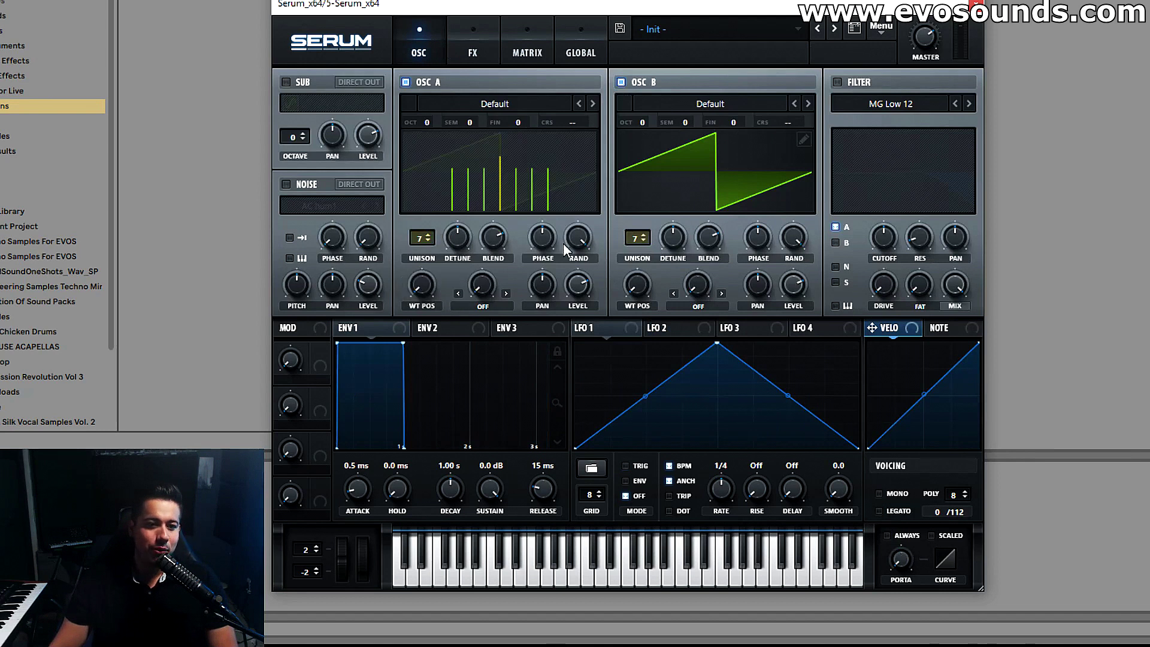
{"action": "left_click", "coordinate": [839, 82]}
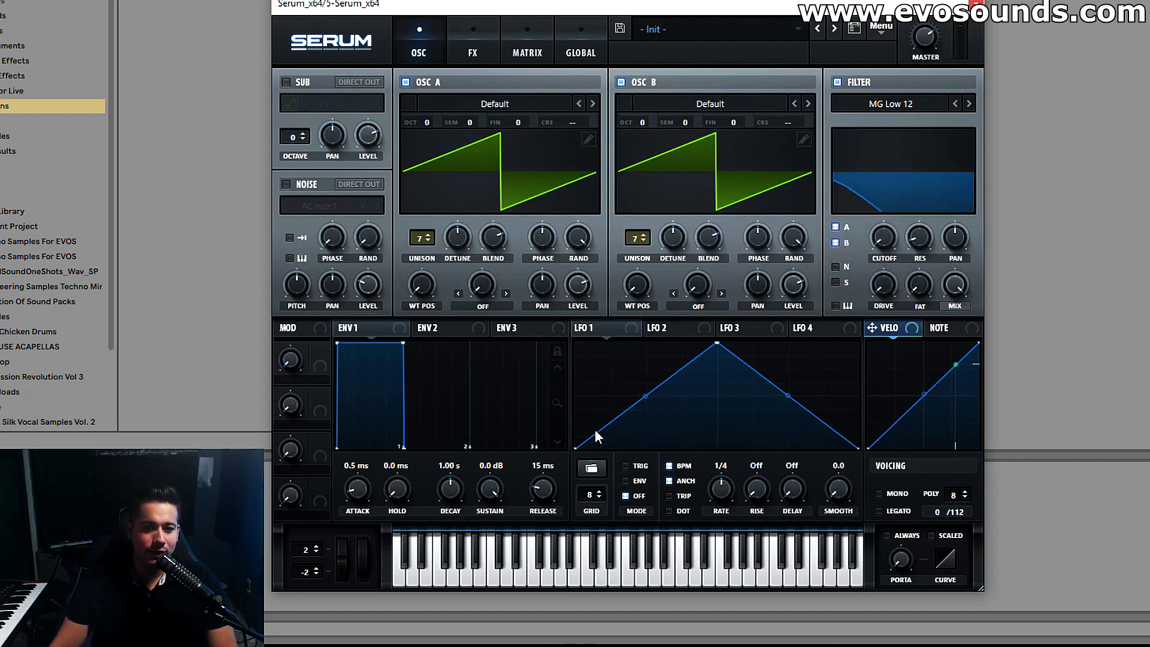
Step: Give LFO 1 the basic sine shape at a 1/16 rate and assign it to the filter cutoff
{"action": "left_click", "coordinate": [592, 469]}
{"action": "mouse_move", "coordinate": [617, 473]}
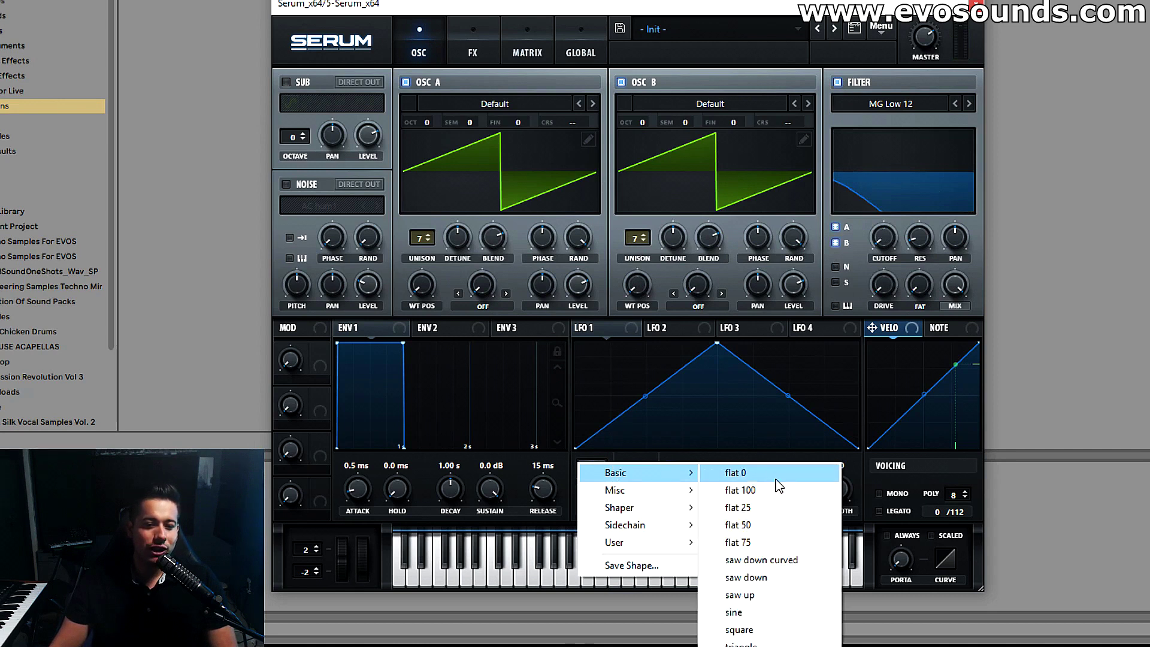
{"action": "left_click", "coordinate": [777, 612]}
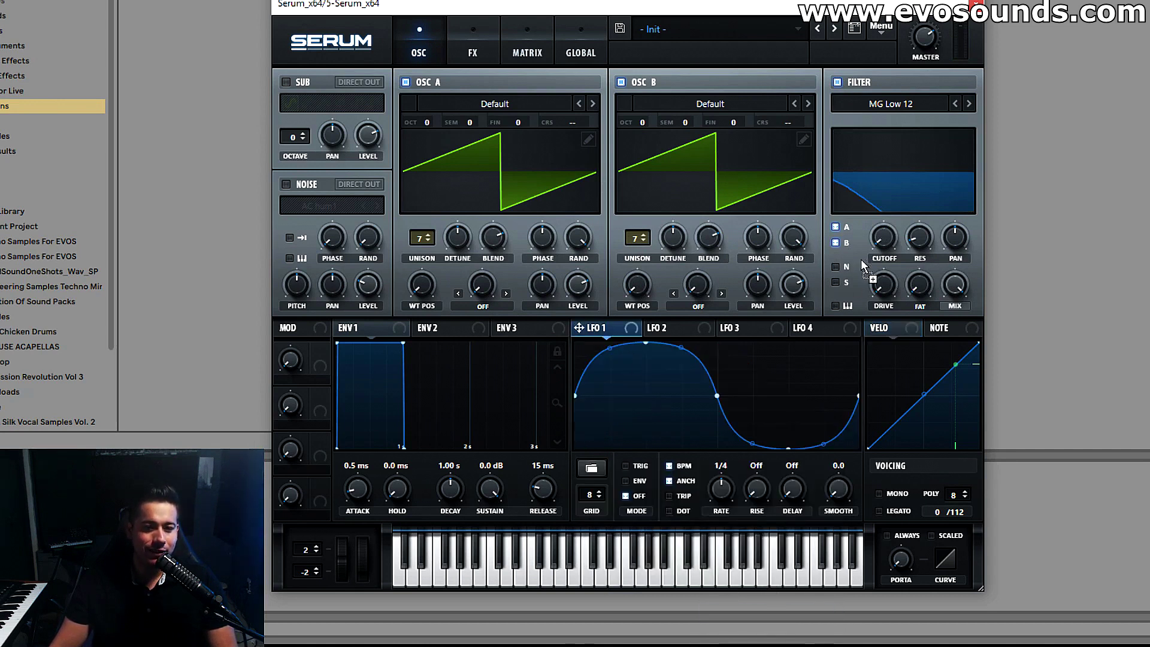
{"action": "left_click_drag", "start_coordinate": [846, 276], "coordinate": [863, 243]}
{"action": "left_click_drag", "start_coordinate": [742, 486], "coordinate": [746, 475]}
Step: Try the Reverb effect at 30% mix together with an EQ whose low band gain is lowered
{"action": "left_click", "coordinate": [464, 51]}
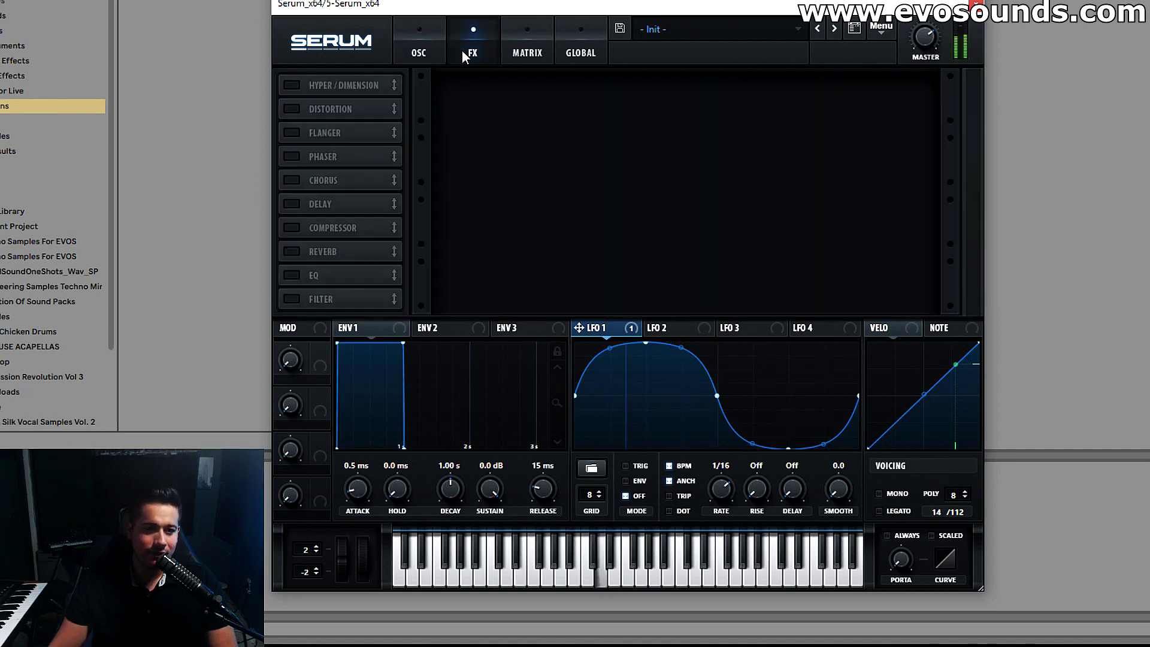
{"action": "left_click", "coordinate": [289, 252]}
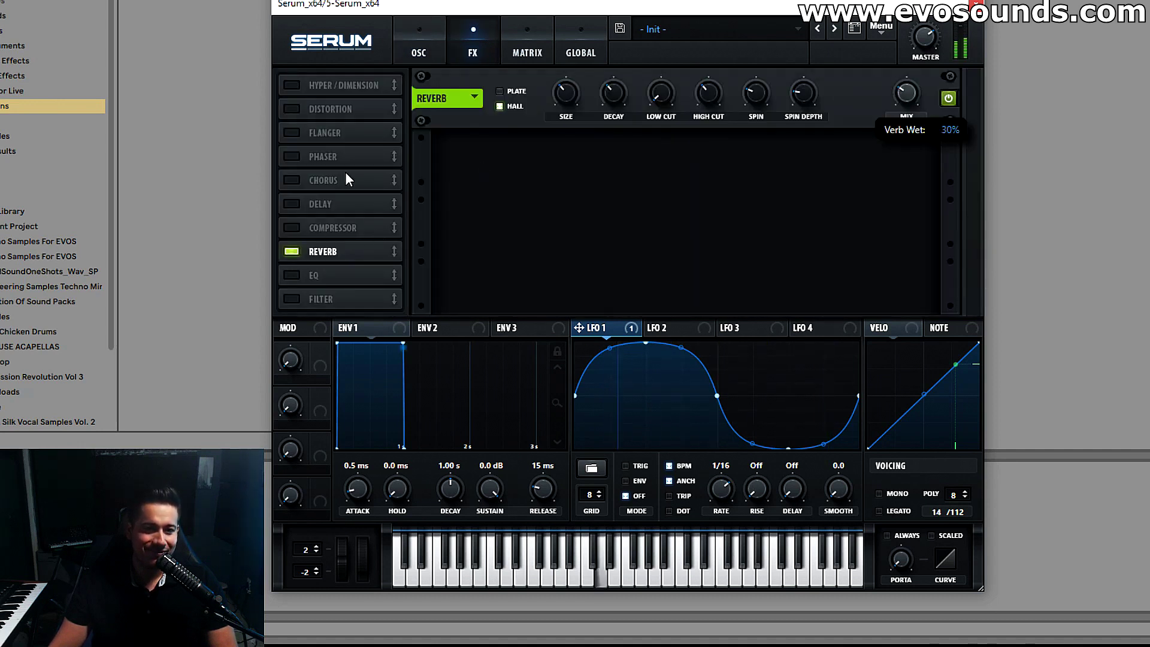
{"action": "left_click", "coordinate": [291, 275]}
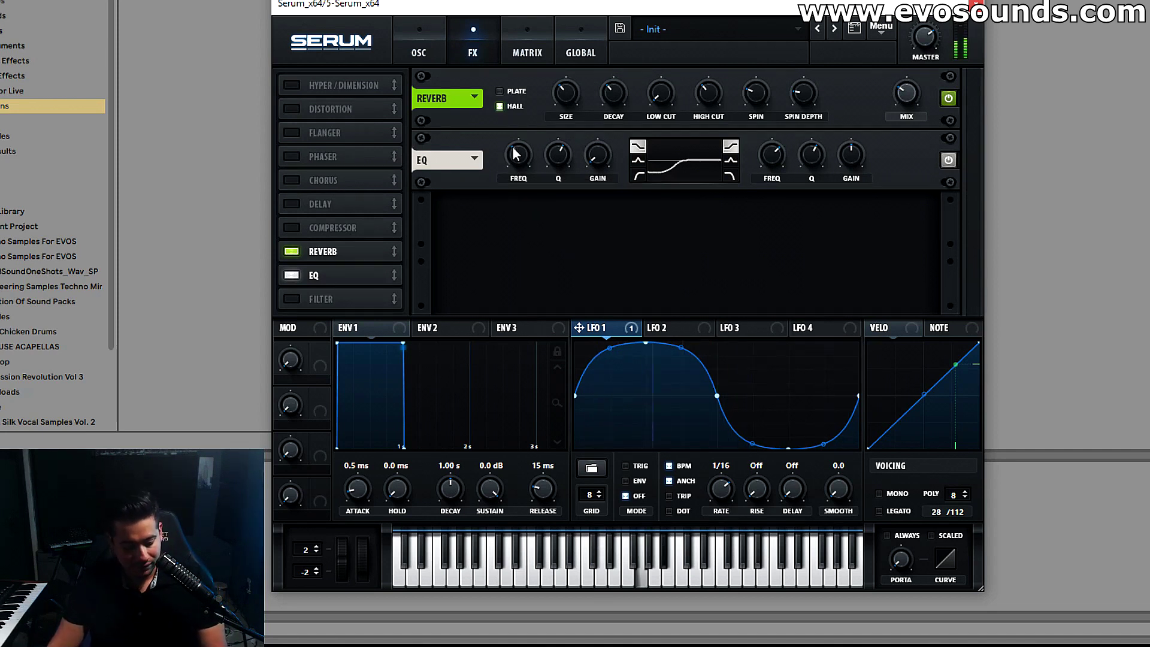
Step: Set envelope 1's attack to 260 ms and its release to 1.09 s
{"action": "left_click", "coordinate": [442, 55]}
{"action": "left_click", "coordinate": [390, 333]}
{"action": "left_click_drag", "start_coordinate": [365, 487], "coordinate": [379, 462]}
{"action": "left_click_drag", "start_coordinate": [548, 443], "coordinate": [549, 437]}
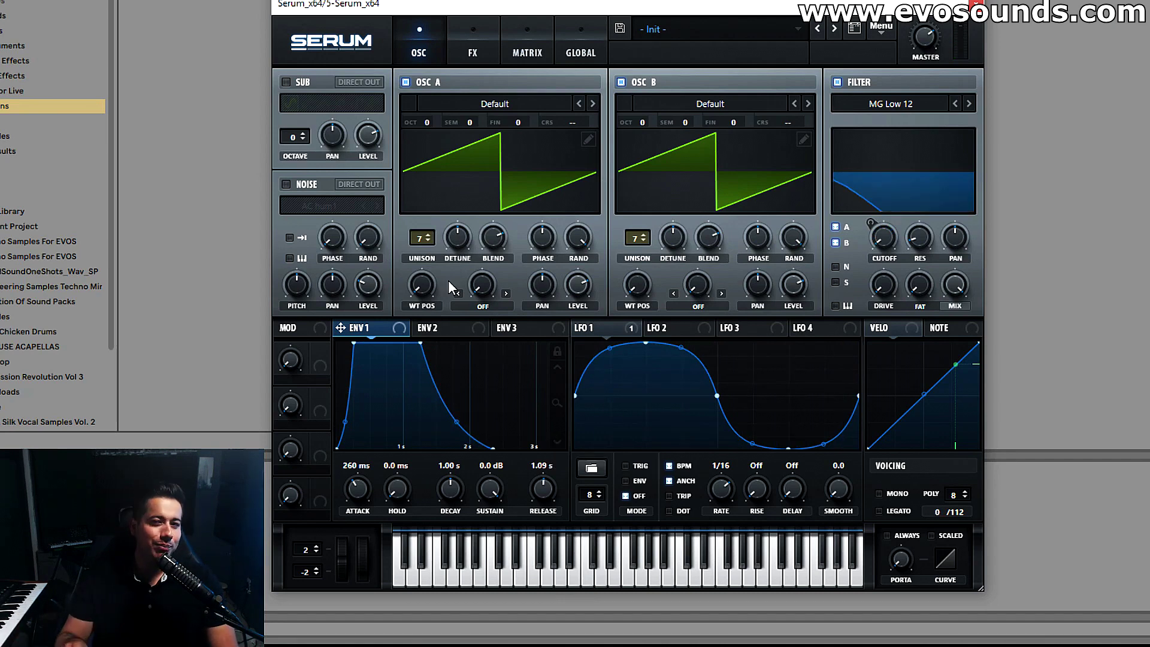
Step: Switch off the EQ and Reverb effects and return to the oscillator view
{"action": "left_click", "coordinate": [451, 30]}
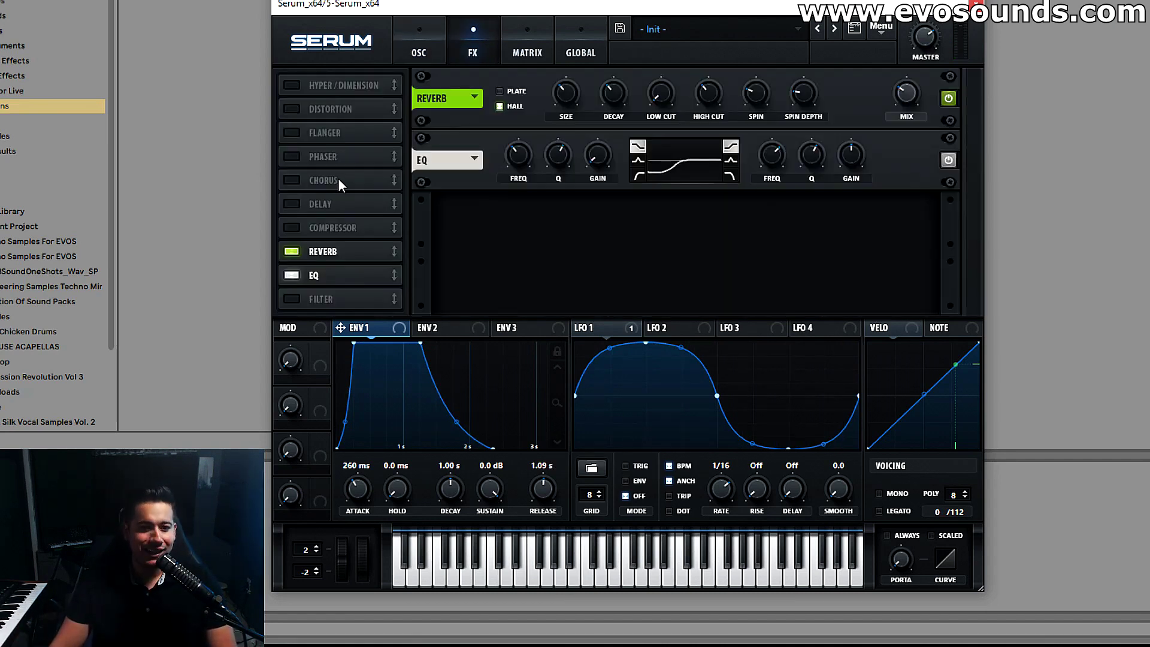
{"action": "left_click", "coordinate": [291, 275]}
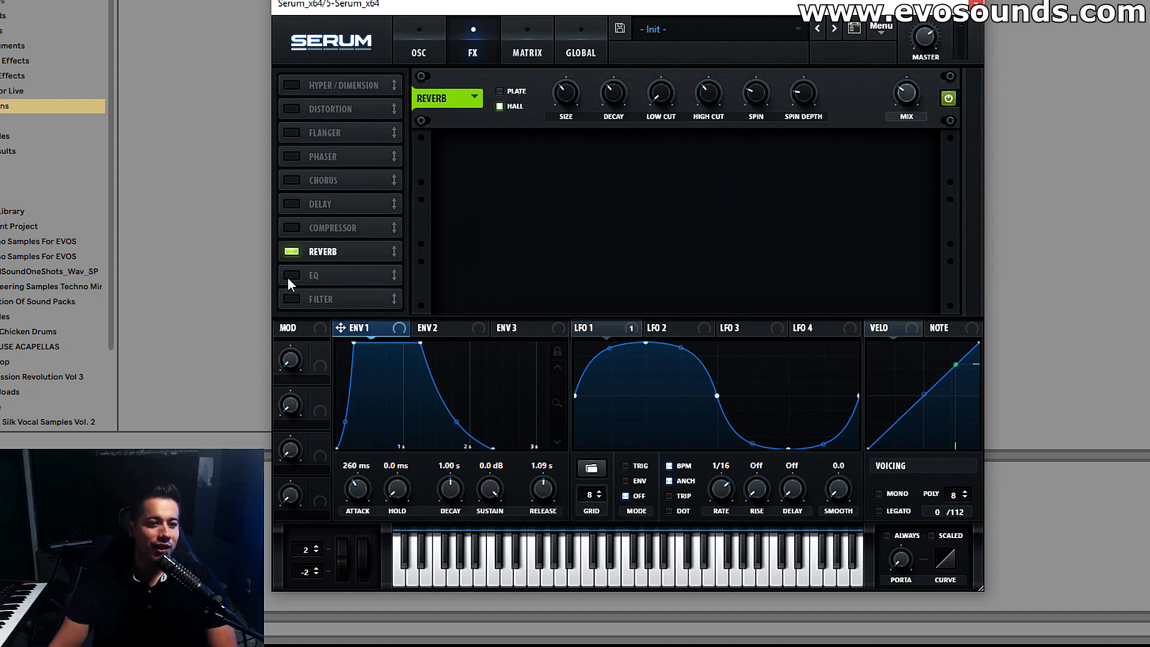
{"action": "left_click", "coordinate": [290, 252]}
{"action": "left_click", "coordinate": [441, 36]}
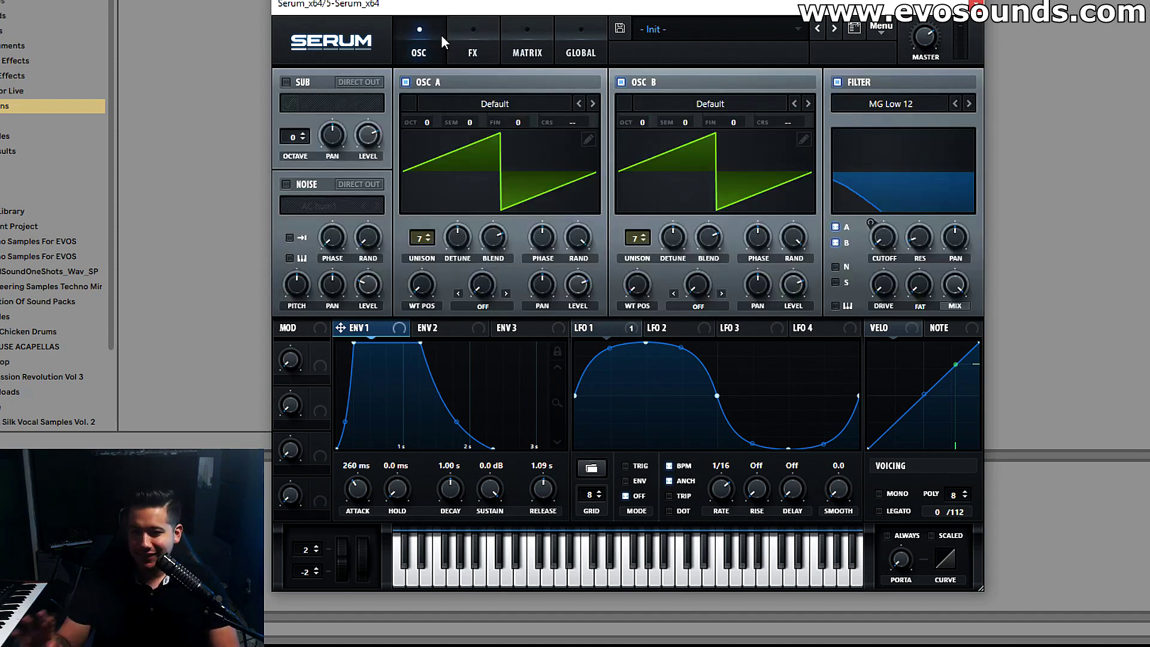